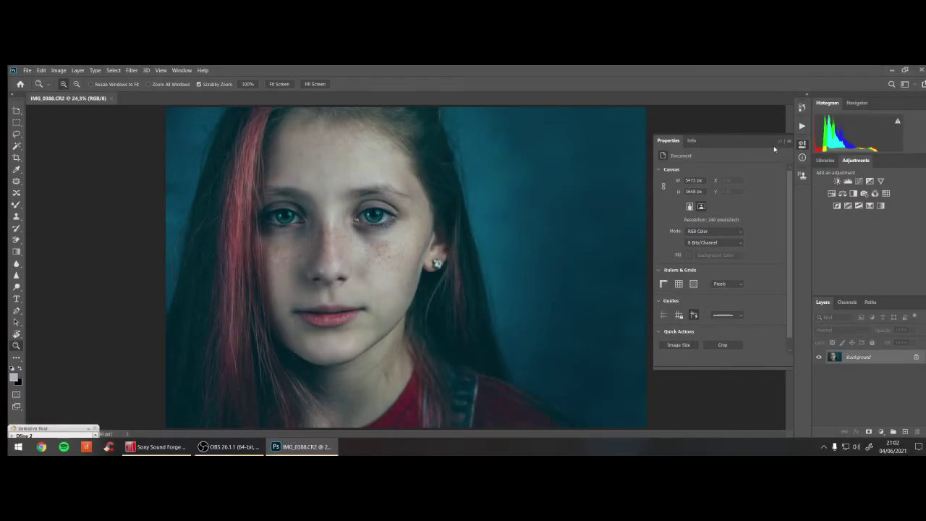
- Close the Properties panel and duplicate the Background layer as Layer 1
{"action": "left_click", "coordinate": [781, 141]}
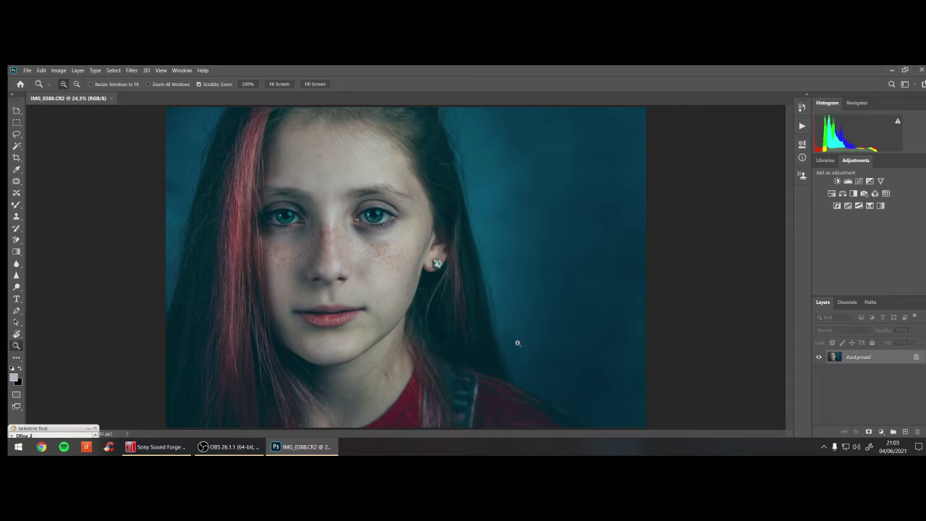
{"action": "key", "text": "ctrl+j"}
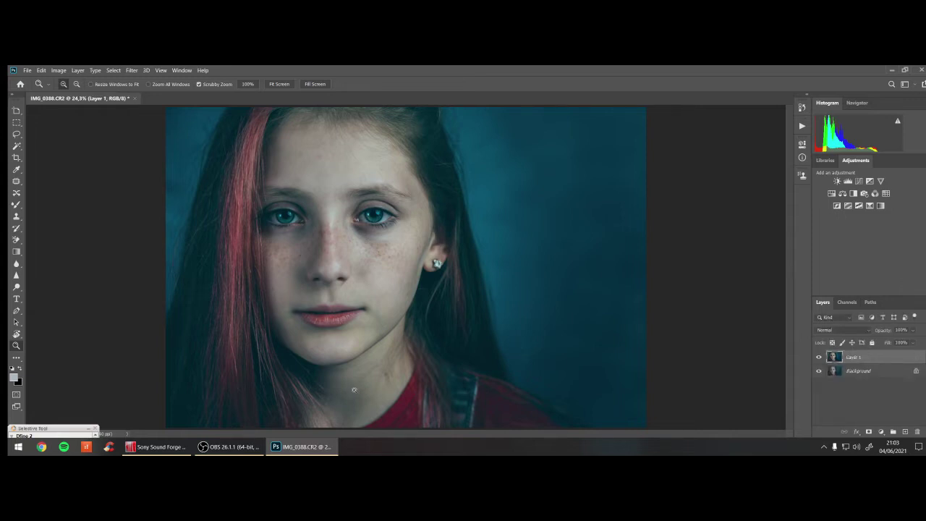
- Zoom to 100% on the face and pan until the forehead is in view
{"action": "mouse_move", "coordinate": [336, 288]}
{"action": "left_mouse_down"}
{"action": "mouse_move", "coordinate": [350, 237]}
{"action": "mouse_move", "coordinate": [339, 331]}
{"action": "left_mouse_up"}
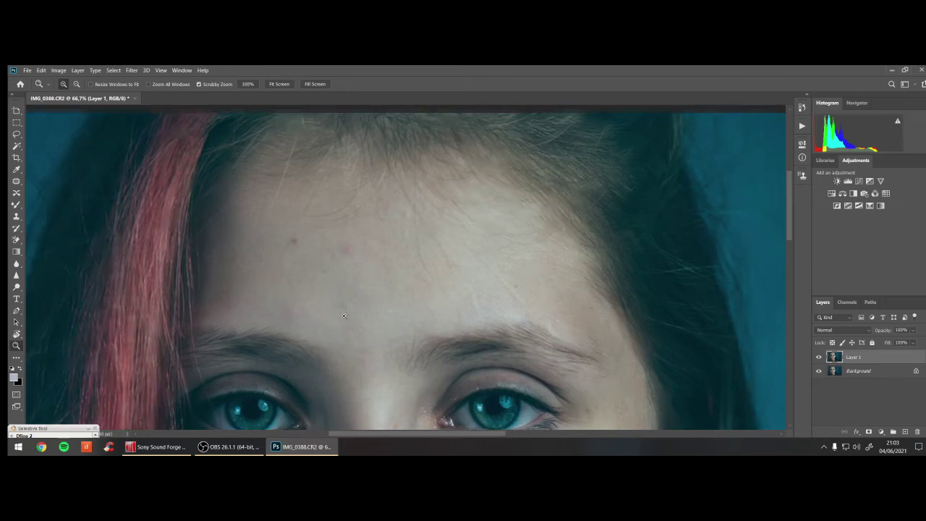
{"action": "left_click", "coordinate": [341, 322]}
{"action": "left_click_drag", "start_coordinate": [355, 258], "coordinate": [339, 280]}
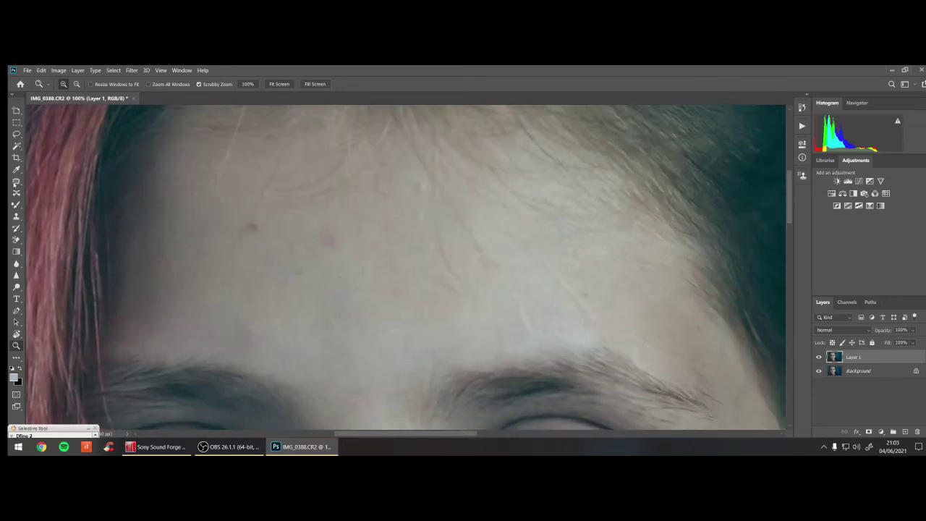
- Switch to the Patch Tool and patch the first two red forehead blemishes
{"action": "key", "text": "j"}
{"action": "right_click", "coordinate": [16, 181]}
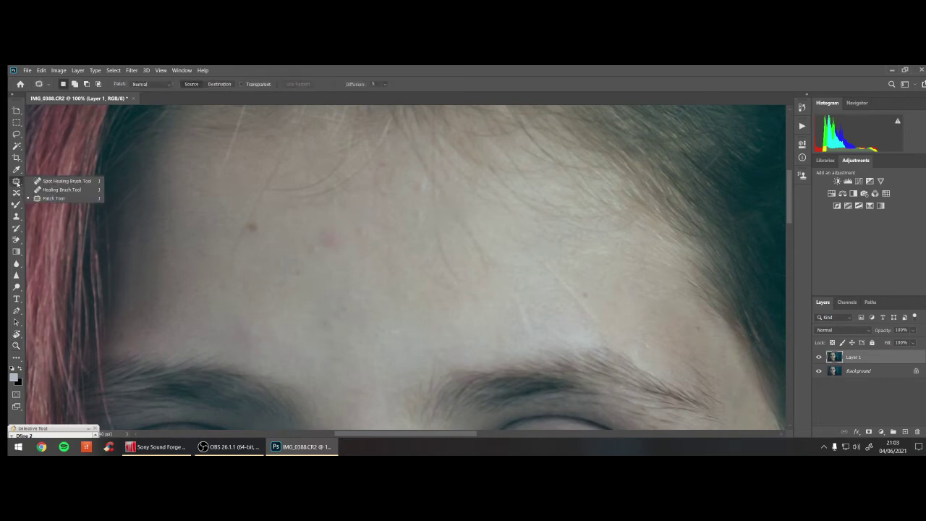
{"action": "left_click", "coordinate": [55, 198]}
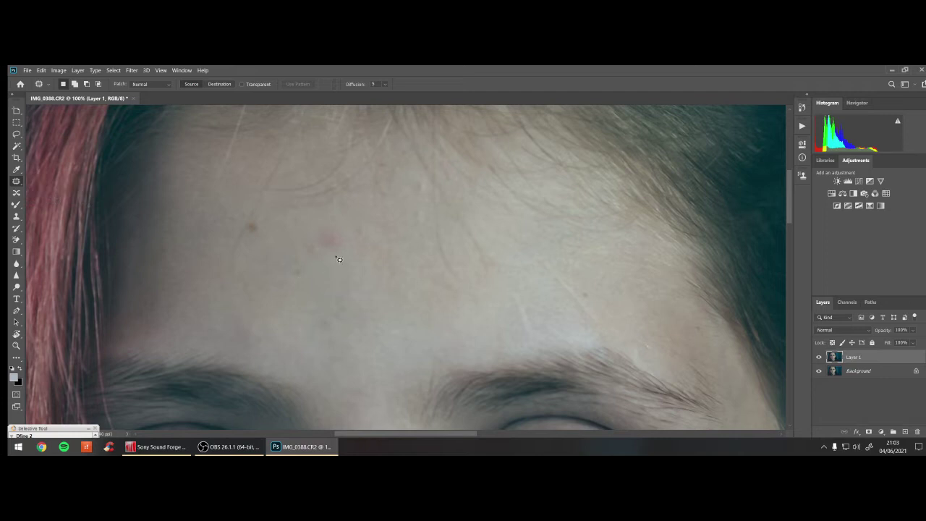
{"action": "left_click_drag", "start_coordinate": [331, 252], "coordinate": [349, 245]}
{"action": "left_click_drag", "start_coordinate": [348, 245], "coordinate": [318, 257]}
{"action": "key", "text": "ctrl+d"}
{"action": "key", "text": "ctrl+d"}
{"action": "mouse_move", "coordinate": [344, 241]}
{"action": "left_mouse_down"}
{"action": "mouse_move", "coordinate": [372, 230]}
{"action": "mouse_move", "coordinate": [347, 245]}
{"action": "mouse_move", "coordinate": [359, 259]}
{"action": "left_mouse_up"}
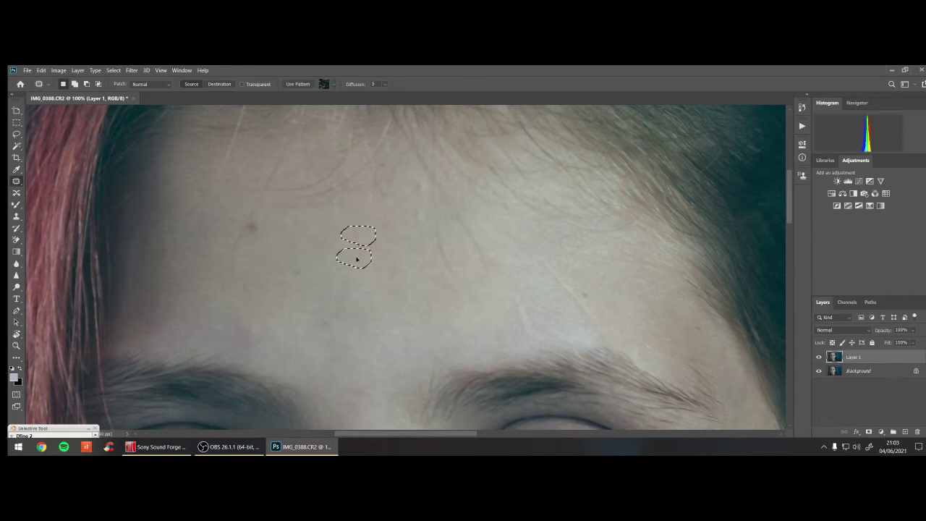
{"action": "key", "text": "ctrl+d"}
- Patch the remaining small forehead spots with nearby clean skin
{"action": "left_click_drag", "start_coordinate": [420, 201], "coordinate": [413, 190]}
{"action": "key", "text": "ctrl+d"}
{"action": "mouse_move", "coordinate": [413, 226]}
{"action": "left_mouse_down"}
{"action": "mouse_move", "coordinate": [426, 220]}
{"action": "mouse_move", "coordinate": [414, 210]}
{"action": "mouse_move", "coordinate": [404, 220]}
{"action": "left_mouse_up"}
{"action": "key", "text": "ctrl+d"}
{"action": "mouse_move", "coordinate": [320, 332]}
{"action": "left_mouse_down"}
{"action": "mouse_move", "coordinate": [342, 323]}
{"action": "mouse_move", "coordinate": [319, 310]}
{"action": "left_mouse_up"}
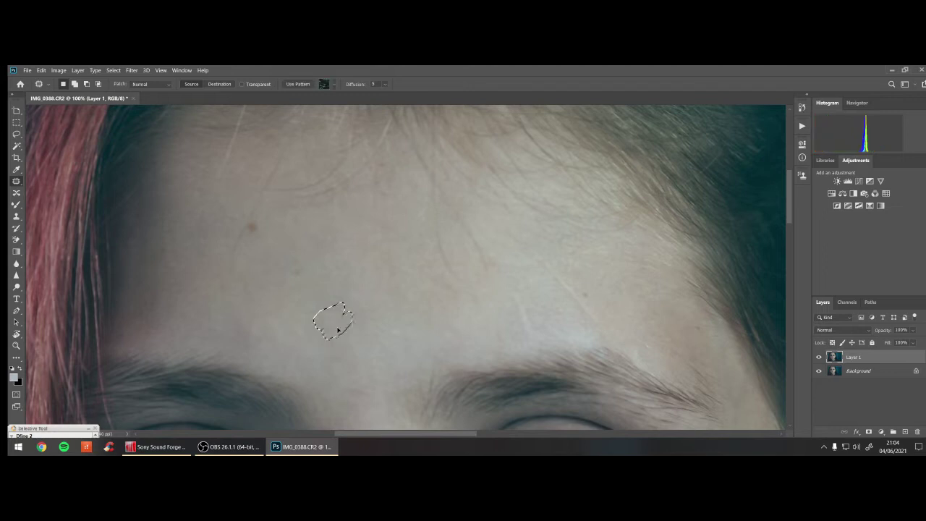
{"action": "key", "text": "ctrl+d"}
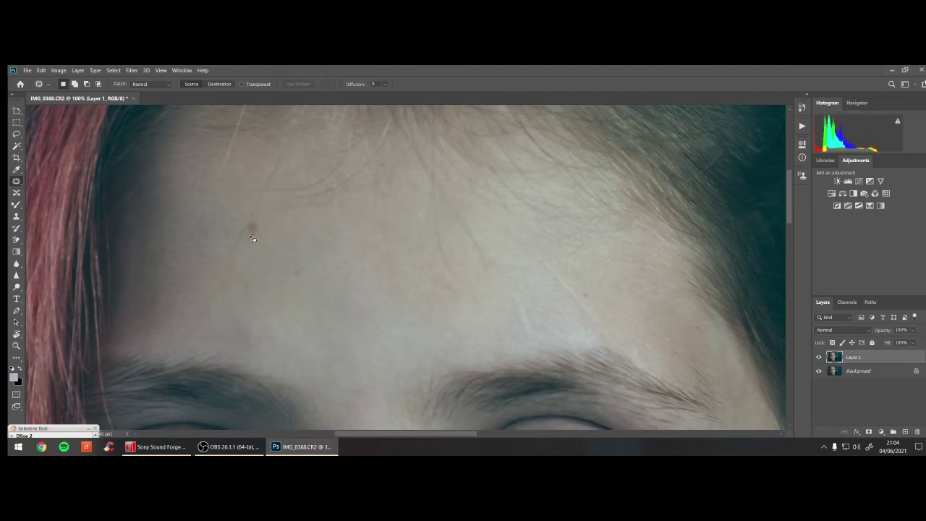
{"action": "mouse_move", "coordinate": [247, 232]}
{"action": "left_mouse_down"}
{"action": "mouse_move", "coordinate": [264, 227]}
{"action": "mouse_move", "coordinate": [250, 230]}
{"action": "mouse_move", "coordinate": [268, 239]}
{"action": "left_mouse_up"}
{"action": "key", "text": "ctrl+d"}
{"action": "mouse_move", "coordinate": [306, 279]}
{"action": "left_mouse_down"}
{"action": "mouse_move", "coordinate": [334, 255]}
{"action": "mouse_move", "coordinate": [322, 250]}
{"action": "mouse_move", "coordinate": [307, 286]}
{"action": "left_mouse_up"}
{"action": "key", "text": "ctrl+d"}
{"action": "key", "text": "ctrl+d"}
{"action": "mouse_move", "coordinate": [364, 293]}
{"action": "left_mouse_down"}
{"action": "mouse_move", "coordinate": [401, 374]}
{"action": "mouse_move", "coordinate": [350, 202]}
{"action": "left_mouse_up"}
- Pan down to the lips and zoom to 200% on the mouth corner
{"action": "scroll", "coordinate": [350, 202], "scroll_direction": "down", "scroll_amount": 1}
{"action": "scroll", "coordinate": [340, 301], "scroll_direction": "down", "scroll_amount": 2}
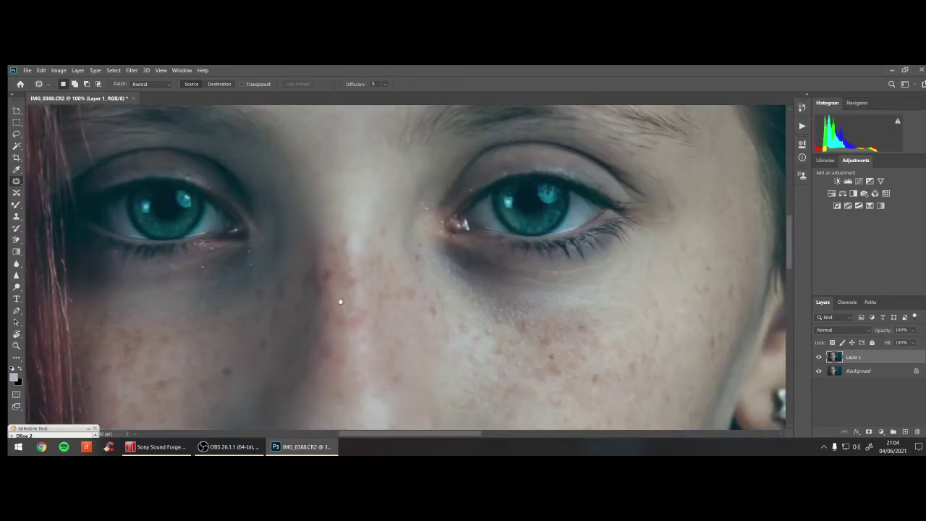
{"action": "mouse_move", "coordinate": [452, 325]}
{"action": "left_mouse_down"}
{"action": "mouse_move", "coordinate": [346, 257]}
{"action": "mouse_move", "coordinate": [420, 242]}
{"action": "left_mouse_up"}
{"action": "mouse_move", "coordinate": [304, 268]}
{"action": "left_mouse_down"}
{"action": "mouse_move", "coordinate": [424, 275]}
{"action": "mouse_move", "coordinate": [389, 270]}
{"action": "left_mouse_up"}
{"action": "mouse_move", "coordinate": [323, 233]}
{"action": "left_mouse_down"}
{"action": "mouse_move", "coordinate": [376, 276]}
{"action": "mouse_move", "coordinate": [381, 239]}
{"action": "left_mouse_up"}
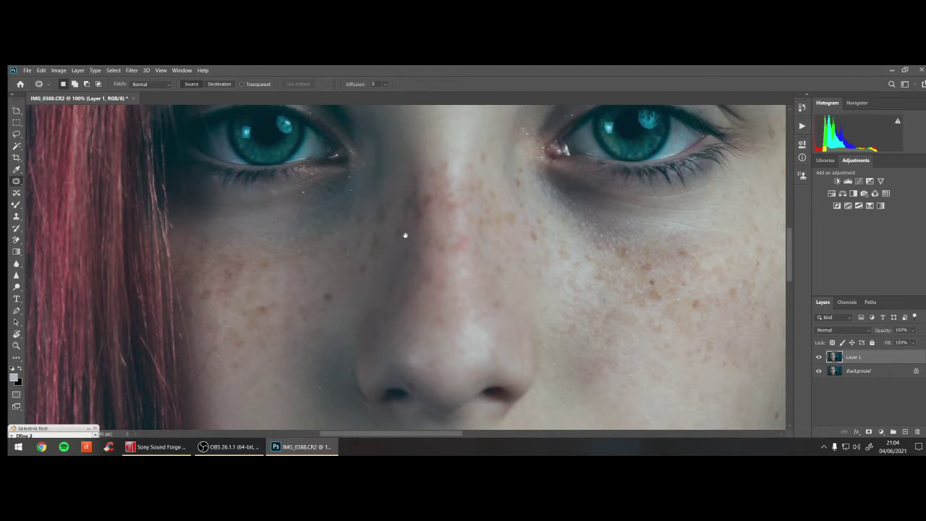
{"action": "left_click_drag", "start_coordinate": [597, 387], "coordinate": [505, 230]}
{"action": "mouse_move", "coordinate": [532, 283]}
{"action": "left_mouse_down"}
{"action": "mouse_move", "coordinate": [524, 292]}
{"action": "mouse_move", "coordinate": [515, 232]}
{"action": "left_mouse_up"}
{"action": "left_click_drag", "start_coordinate": [498, 288], "coordinate": [467, 277]}
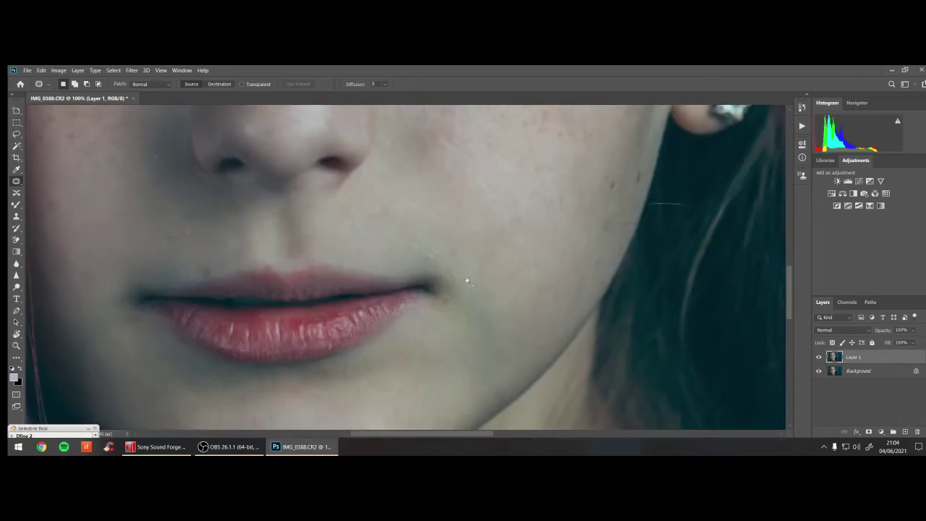
{"action": "scroll", "coordinate": [468, 277], "scroll_direction": "up", "scroll_amount": 2}
- Patch the blemishes beside the lip corner with clean skin
{"action": "mouse_move", "coordinate": [426, 248]}
{"action": "left_mouse_down"}
{"action": "mouse_move", "coordinate": [397, 210]}
{"action": "mouse_move", "coordinate": [390, 239]}
{"action": "mouse_move", "coordinate": [378, 209]}
{"action": "left_mouse_up"}
{"action": "left_click_drag", "start_coordinate": [424, 230], "coordinate": [451, 259]}
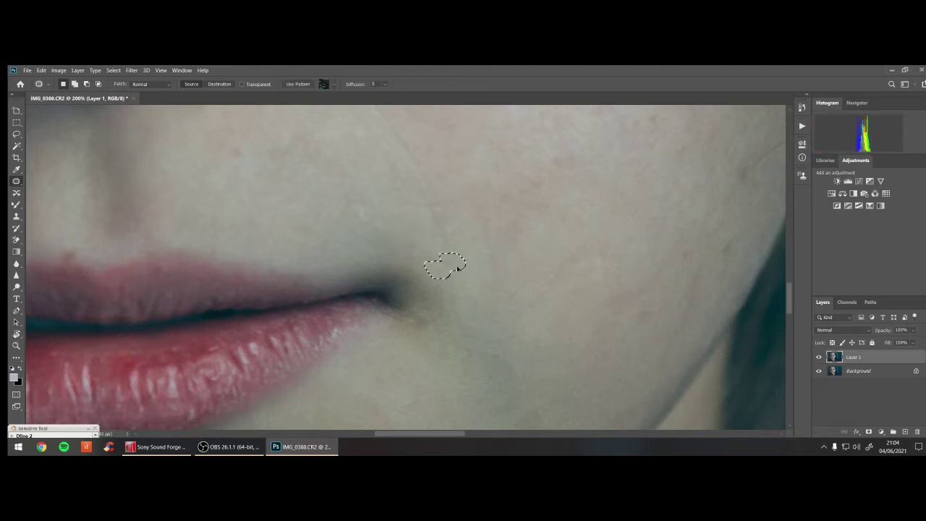
{"action": "left_click_drag", "start_coordinate": [452, 298], "coordinate": [463, 340]}
{"action": "key", "text": "ctrl+d"}
{"action": "mouse_move", "coordinate": [370, 221]}
{"action": "left_mouse_down"}
{"action": "mouse_move", "coordinate": [362, 221]}
{"action": "mouse_move", "coordinate": [368, 190]}
{"action": "mouse_move", "coordinate": [342, 187]}
{"action": "mouse_move", "coordinate": [347, 199]}
{"action": "mouse_move", "coordinate": [362, 190]}
{"action": "left_mouse_up"}
{"action": "key", "text": "ctrl+d"}
- Patch out the line on the cheek, then scroll back up the face
{"action": "key", "text": "ctrl+d"}
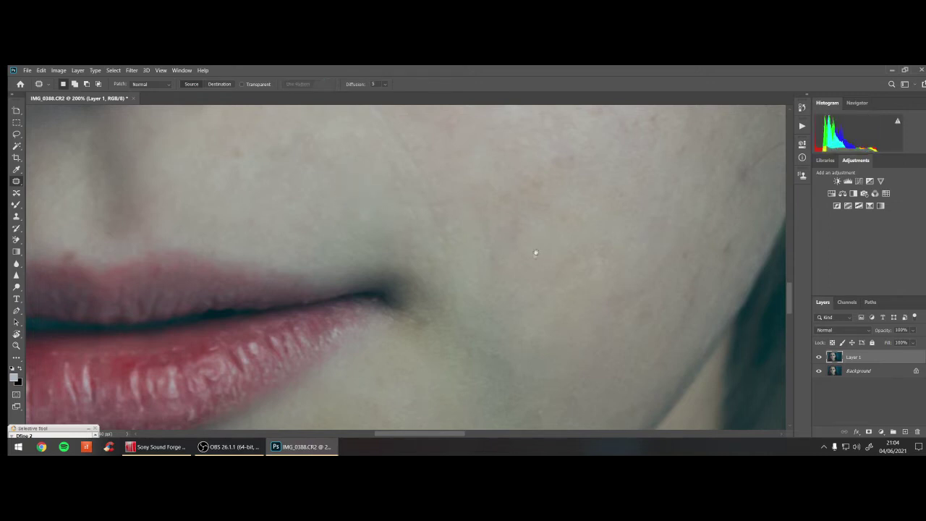
{"action": "scroll", "coordinate": [535, 253], "scroll_direction": "up", "scroll_amount": 3}
{"action": "scroll", "coordinate": [554, 326], "scroll_direction": "up", "scroll_amount": 2}
{"action": "left_click_drag", "start_coordinate": [509, 319], "coordinate": [569, 331]}
{"action": "key", "text": "ctrl+d"}
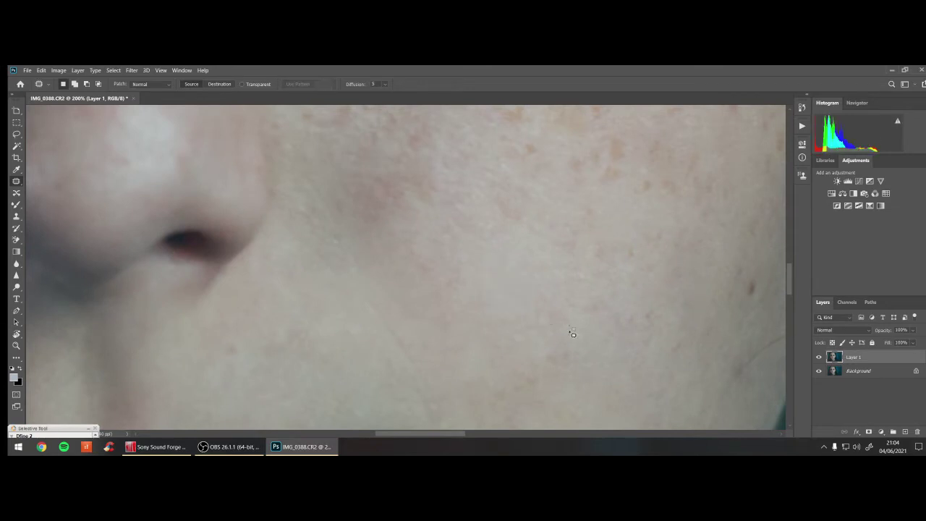
{"action": "scroll", "coordinate": [550, 362], "scroll_direction": "up", "scroll_amount": 3}
{"action": "scroll", "coordinate": [531, 389], "scroll_direction": "up", "scroll_amount": 2}
{"action": "scroll", "coordinate": [521, 340], "scroll_direction": "up", "scroll_amount": 3}
{"action": "scroll", "coordinate": [535, 340], "scroll_direction": "up", "scroll_amount": 3}
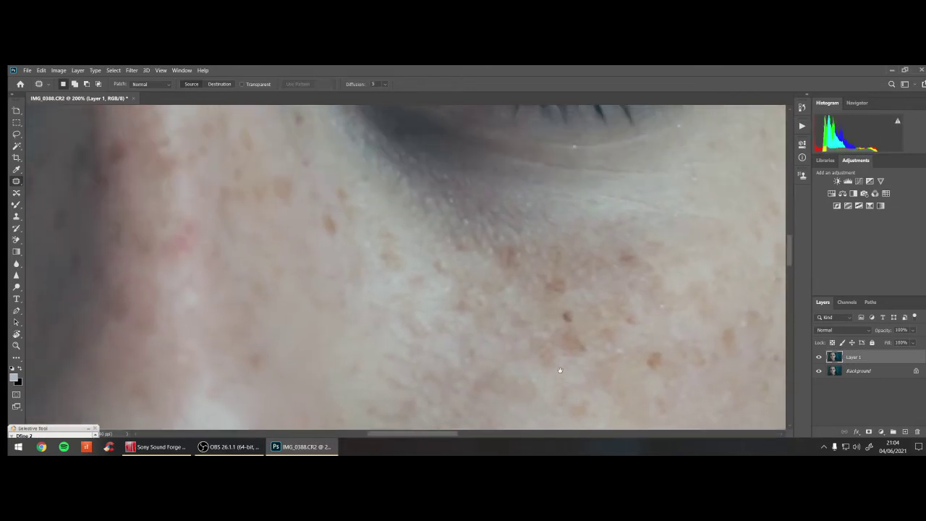
{"action": "scroll", "coordinate": [521, 352], "scroll_direction": "up", "scroll_amount": 3}
{"action": "scroll", "coordinate": [348, 275], "scroll_direction": "up", "scroll_amount": 2}
{"action": "scroll", "coordinate": [348, 275], "scroll_direction": "left", "scroll_amount": 3}
{"action": "scroll", "coordinate": [367, 299], "scroll_direction": "left", "scroll_amount": 3}
{"action": "scroll", "coordinate": [367, 299], "scroll_direction": "down", "scroll_amount": 1}
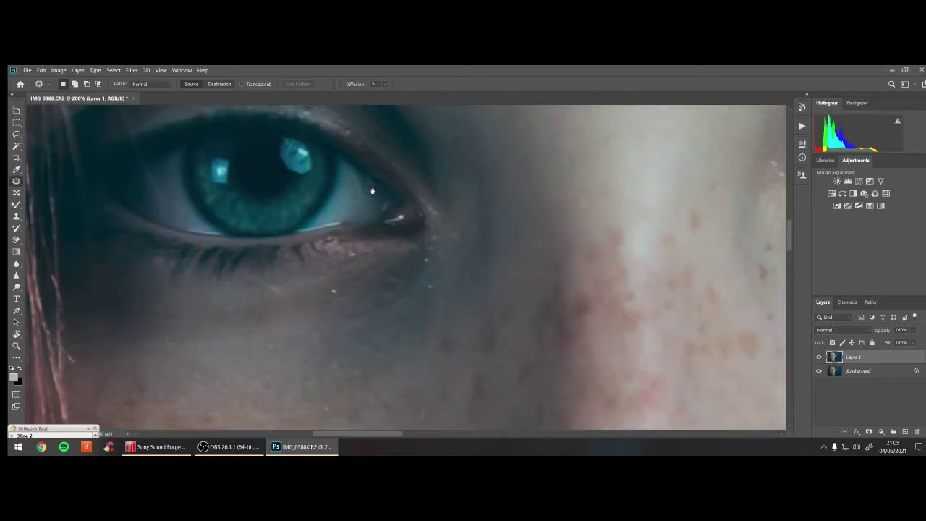
{"action": "scroll", "coordinate": [434, 311], "scroll_direction": "down", "scroll_amount": 2}
{"action": "scroll", "coordinate": [453, 304], "scroll_direction": "down", "scroll_amount": 1}
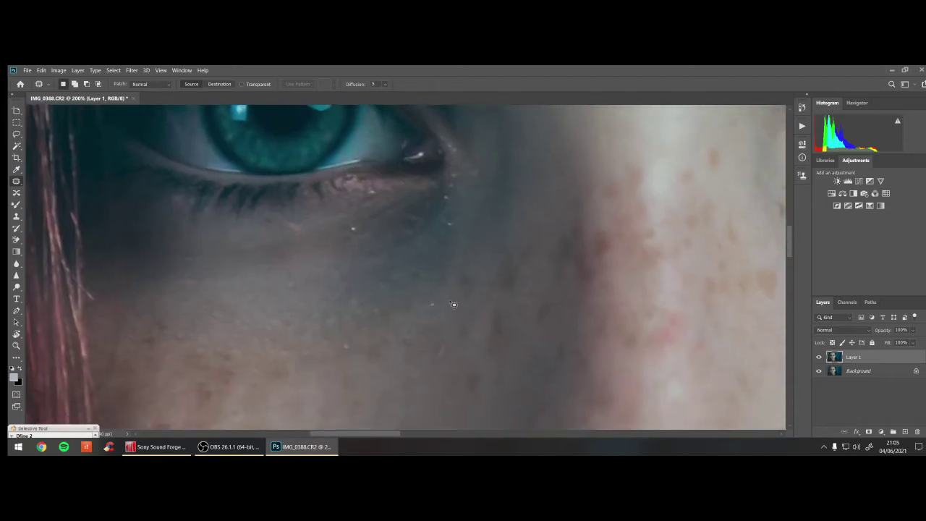
- Switch to the Content-Aware Spot Healing Brush and heal dark marks under the eye
{"action": "right_click", "coordinate": [18, 186]}
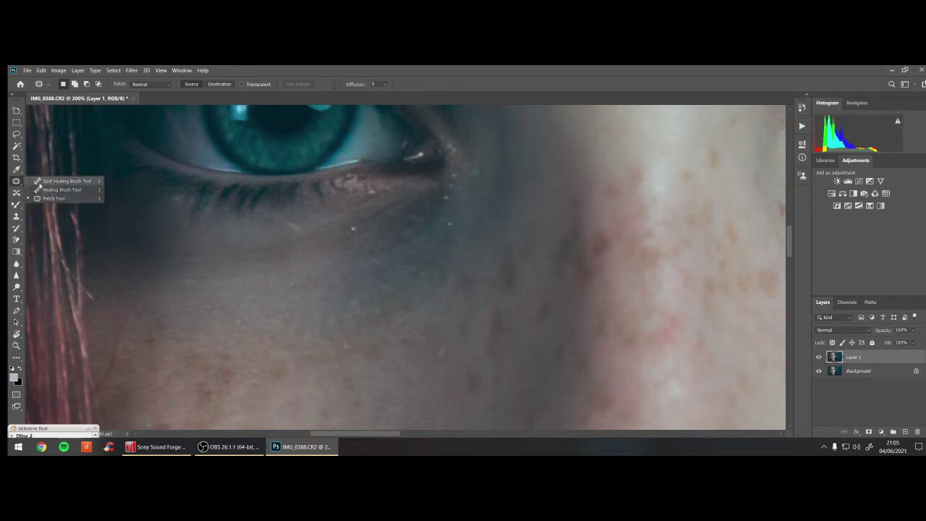
{"action": "left_click", "coordinate": [62, 181]}
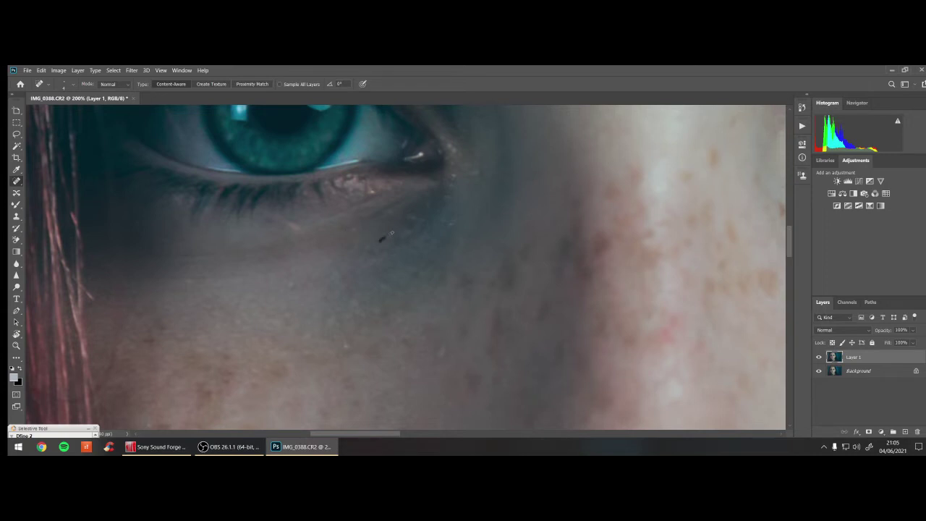
{"action": "left_click_drag", "start_coordinate": [402, 226], "coordinate": [415, 216]}
{"action": "left_click_drag", "start_coordinate": [441, 348], "coordinate": [449, 343]}
{"action": "left_click_drag", "start_coordinate": [406, 364], "coordinate": [393, 367]}
- Heal the remaining small spots, faint line and blemish beneath the eye
{"action": "mouse_move", "coordinate": [335, 349]}
{"action": "left_mouse_down"}
{"action": "mouse_move", "coordinate": [292, 341]}
{"action": "mouse_move", "coordinate": [301, 335]}
{"action": "mouse_move", "coordinate": [281, 318]}
{"action": "mouse_move", "coordinate": [292, 328]}
{"action": "mouse_move", "coordinate": [268, 322]}
{"action": "mouse_move", "coordinate": [308, 325]}
{"action": "mouse_move", "coordinate": [282, 360]}
{"action": "mouse_move", "coordinate": [259, 334]}
{"action": "left_mouse_up"}
{"action": "left_click_drag", "start_coordinate": [447, 189], "coordinate": [447, 162]}
{"action": "left_click_drag", "start_coordinate": [442, 212], "coordinate": [418, 219]}
{"action": "scroll", "coordinate": [725, 328], "scroll_direction": "right", "scroll_amount": 8}
{"action": "scroll", "coordinate": [393, 289], "scroll_direction": "right", "scroll_amount": 1}
{"action": "scroll", "coordinate": [485, 310], "scroll_direction": "down", "scroll_amount": 2}
{"action": "scroll", "coordinate": [424, 186], "scroll_direction": "up", "scroll_amount": 1}
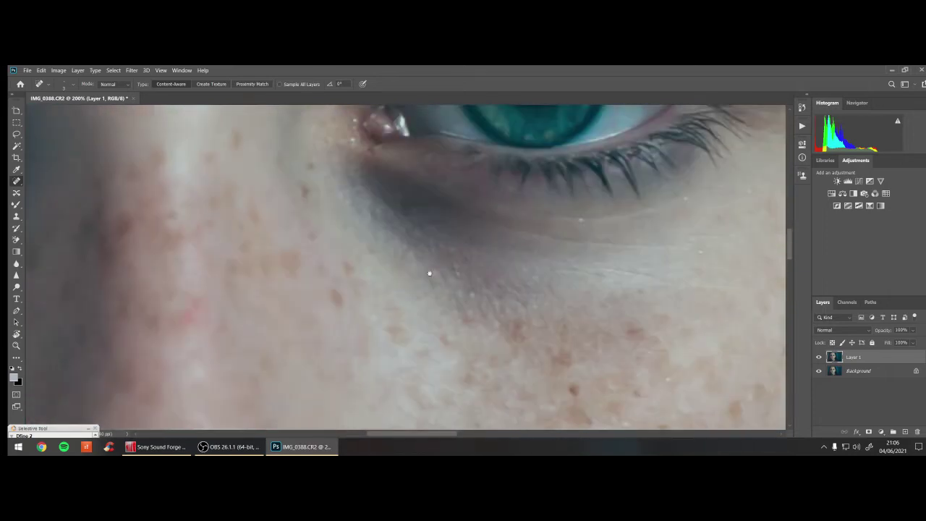
{"action": "scroll", "coordinate": [430, 273], "scroll_direction": "up", "scroll_amount": 1}
{"action": "scroll", "coordinate": [397, 291], "scroll_direction": "up", "scroll_amount": 3}
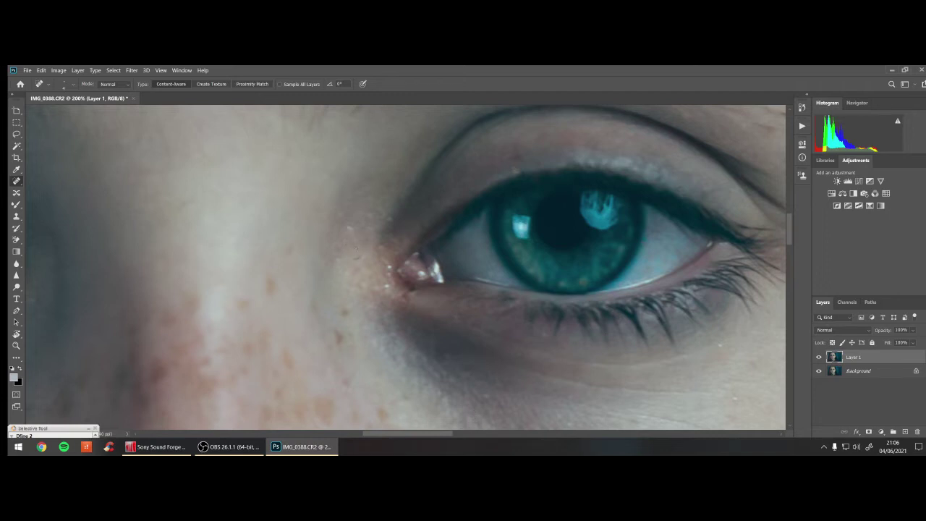
- Heal the marks by the inner eye corner and spots below the under-eye shadow
{"action": "left_click_drag", "start_coordinate": [366, 218], "coordinate": [354, 230]}
{"action": "left_click", "coordinate": [387, 288]}
{"action": "scroll", "coordinate": [587, 264], "scroll_direction": "down", "scroll_amount": 3}
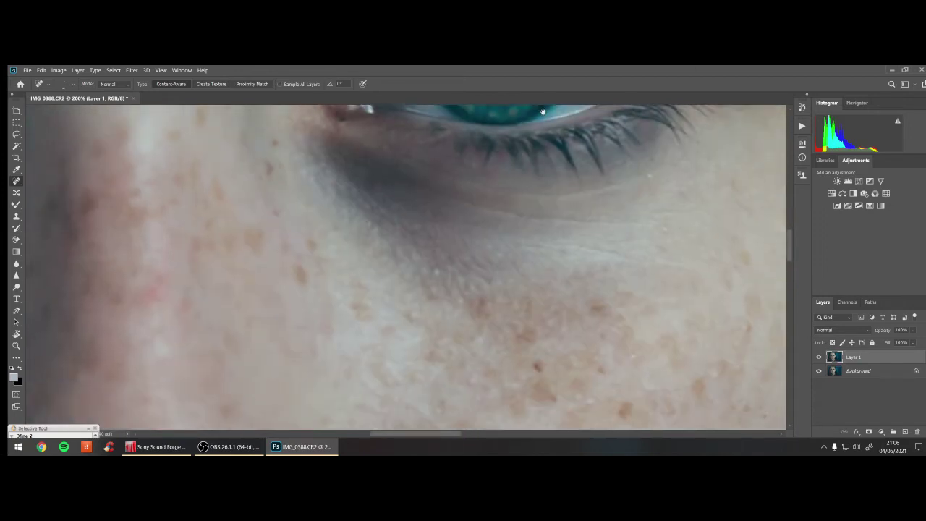
{"action": "mouse_move", "coordinate": [514, 267]}
{"action": "left_mouse_down"}
{"action": "mouse_move", "coordinate": [596, 304]}
{"action": "mouse_move", "coordinate": [569, 188]}
{"action": "mouse_move", "coordinate": [518, 169]}
{"action": "mouse_move", "coordinate": [547, 259]}
{"action": "left_mouse_up"}
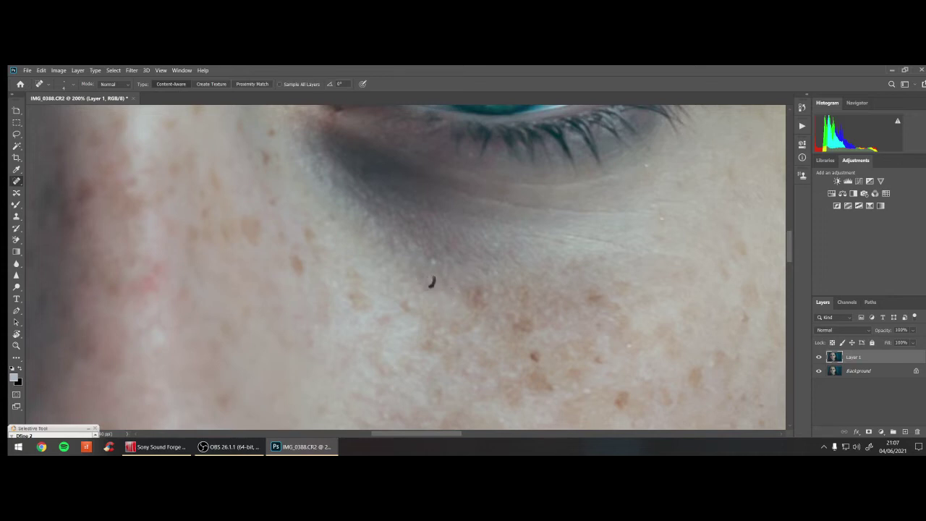
{"action": "mouse_move", "coordinate": [416, 278]}
{"action": "left_mouse_down"}
{"action": "mouse_move", "coordinate": [411, 267]}
{"action": "mouse_move", "coordinate": [398, 274]}
{"action": "left_mouse_up"}
{"action": "mouse_move", "coordinate": [456, 279]}
{"action": "left_mouse_down"}
{"action": "mouse_move", "coordinate": [446, 270]}
{"action": "mouse_move", "coordinate": [459, 290]}
{"action": "left_mouse_up"}
{"action": "mouse_move", "coordinate": [481, 304]}
{"action": "left_mouse_down"}
{"action": "mouse_move", "coordinate": [470, 295]}
{"action": "mouse_move", "coordinate": [481, 294]}
{"action": "left_mouse_up"}
- Smooth the under-eye wrinkle and heal the leftover tiny cheek blemishes
{"action": "mouse_move", "coordinate": [493, 341]}
{"action": "left_mouse_down"}
{"action": "mouse_move", "coordinate": [497, 326]}
{"action": "mouse_move", "coordinate": [440, 330]}
{"action": "mouse_move", "coordinate": [403, 303]}
{"action": "mouse_move", "coordinate": [413, 314]}
{"action": "left_mouse_up"}
{"action": "mouse_move", "coordinate": [544, 314]}
{"action": "left_mouse_down"}
{"action": "mouse_move", "coordinate": [556, 307]}
{"action": "mouse_move", "coordinate": [548, 322]}
{"action": "mouse_move", "coordinate": [535, 314]}
{"action": "left_mouse_up"}
{"action": "left_click_drag", "start_coordinate": [574, 273], "coordinate": [563, 269]}
{"action": "left_click_drag", "start_coordinate": [621, 247], "coordinate": [563, 233]}
{"action": "left_click_drag", "start_coordinate": [654, 216], "coordinate": [650, 205]}
{"action": "left_click_drag", "start_coordinate": [657, 257], "coordinate": [645, 259]}
{"action": "left_click_drag", "start_coordinate": [403, 241], "coordinate": [391, 234]}
{"action": "key", "text": "alt+space"}
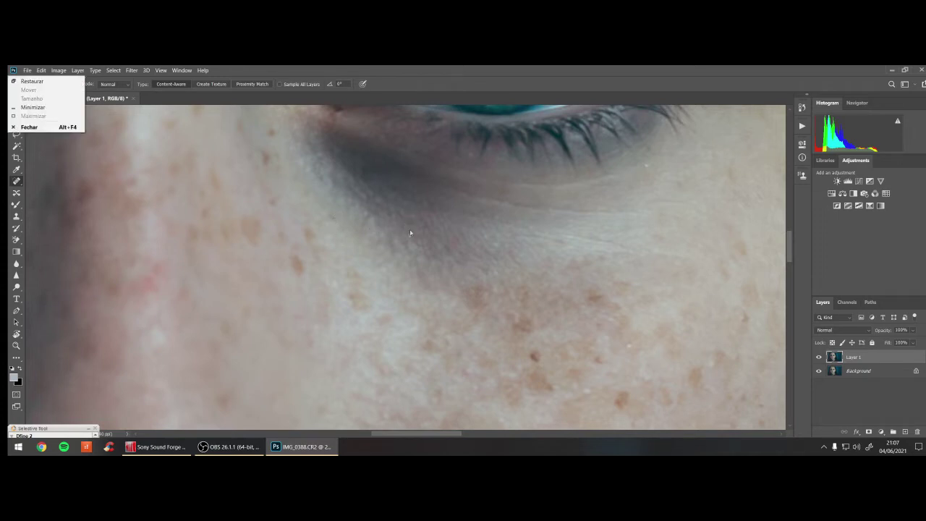
{"action": "key", "text": "Escape"}
{"action": "left_click", "coordinate": [16, 346]}
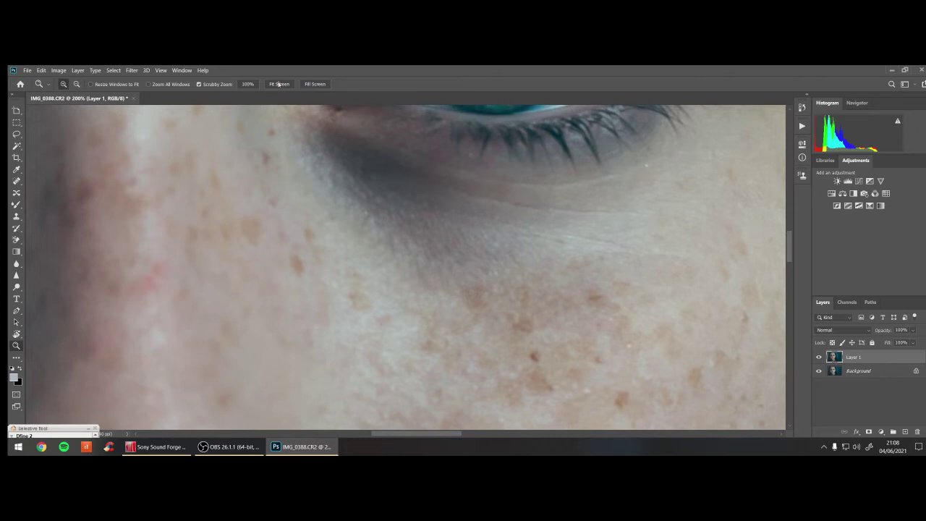
{"action": "left_click", "coordinate": [280, 84]}
{"action": "scroll", "coordinate": [347, 304], "scroll_direction": "up", "scroll_amount": 5}
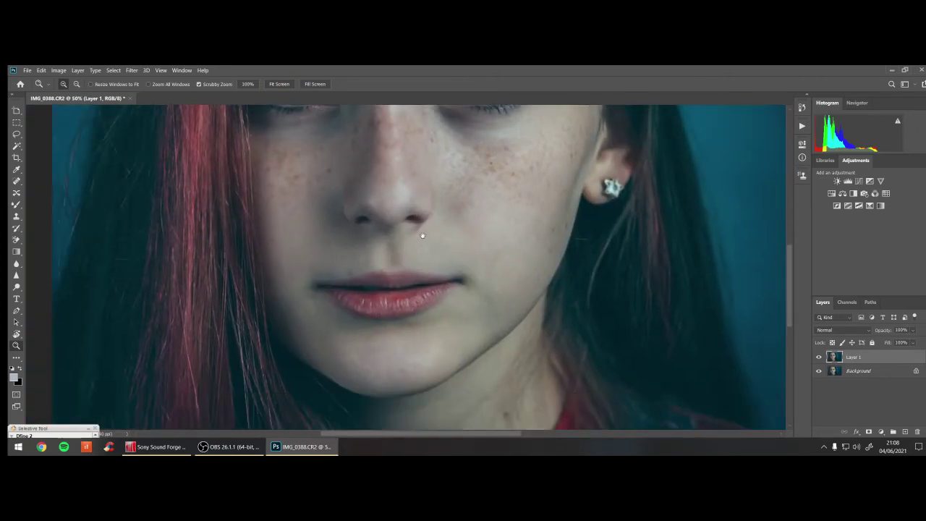
{"action": "left_click_drag", "start_coordinate": [423, 235], "coordinate": [420, 331]}
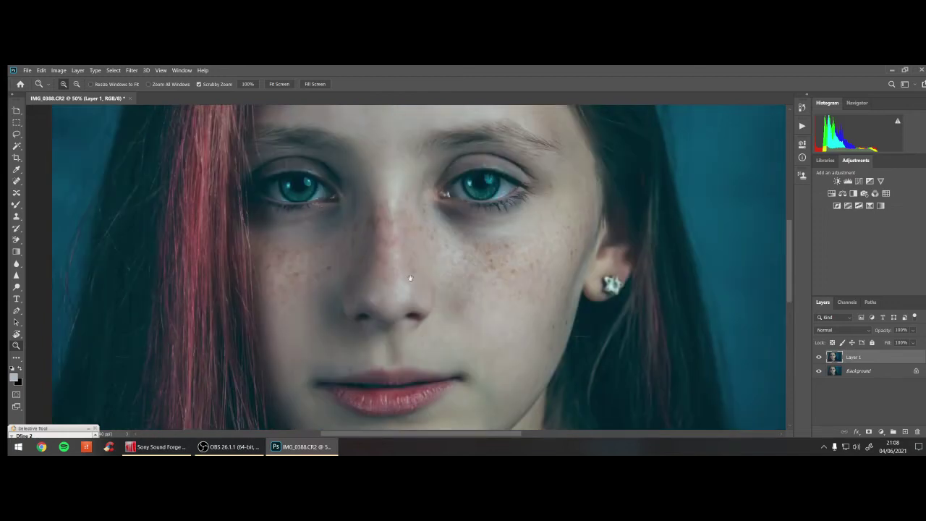
{"action": "left_click_drag", "start_coordinate": [407, 275], "coordinate": [409, 348]}
{"action": "key", "text": "ctrl+e"}
{"action": "key", "text": "ctrl+j"}
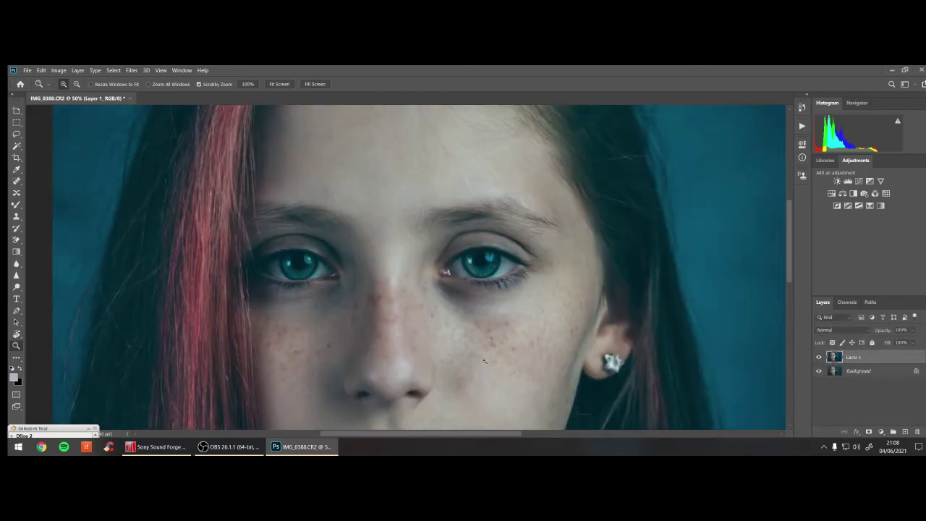
{"action": "left_click", "coordinate": [279, 84]}
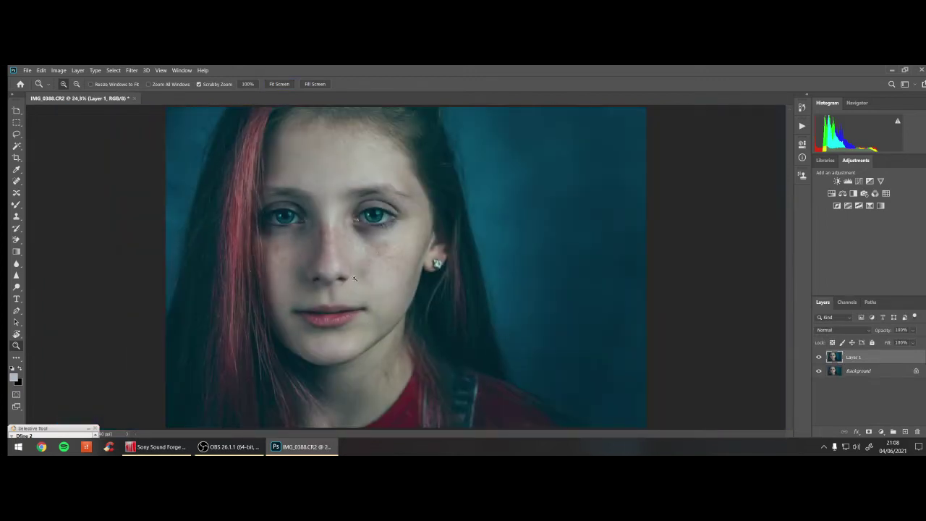
{"action": "mouse_move", "coordinate": [353, 275]}
{"action": "left_mouse_down"}
{"action": "mouse_move", "coordinate": [337, 220]}
{"action": "mouse_move", "coordinate": [376, 341]}
{"action": "left_mouse_up"}
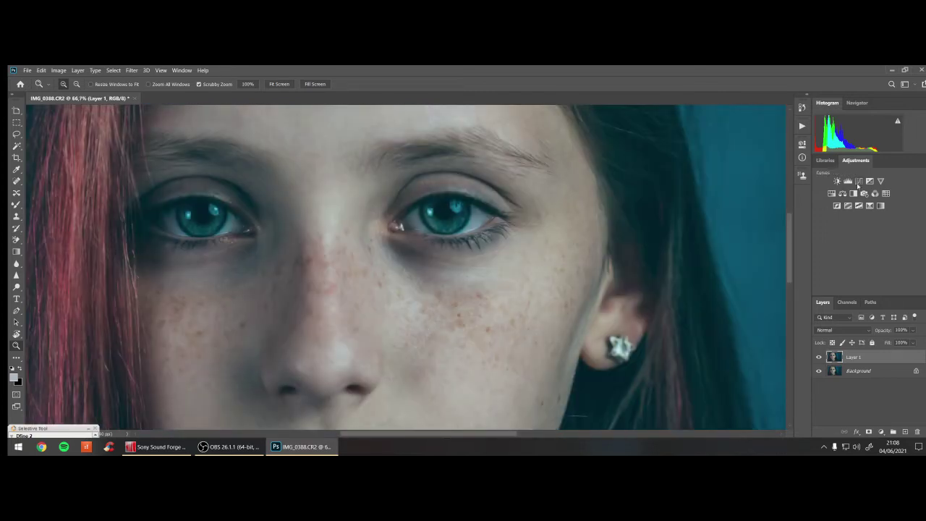
- Add a Curves layer with its midpoint raised and its mask inverted to black
{"action": "left_click", "coordinate": [802, 143]}
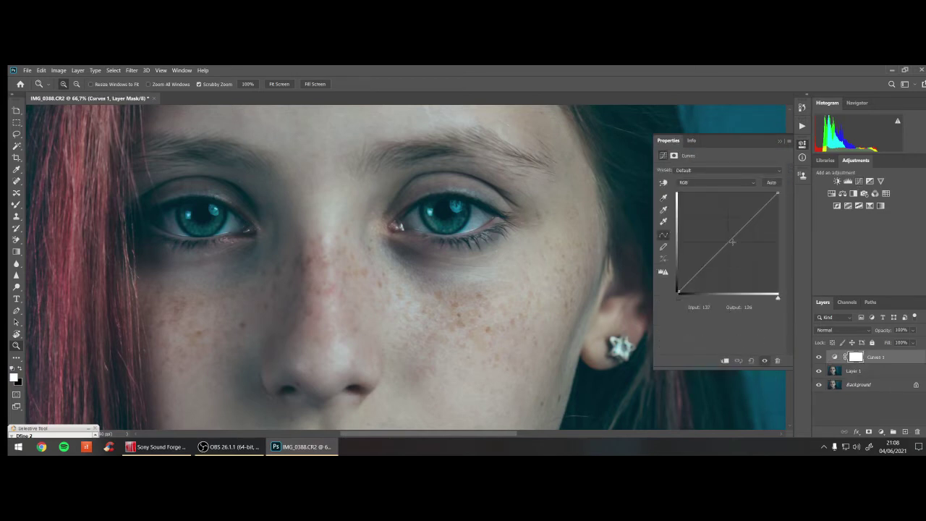
{"action": "left_click_drag", "start_coordinate": [732, 241], "coordinate": [743, 218]}
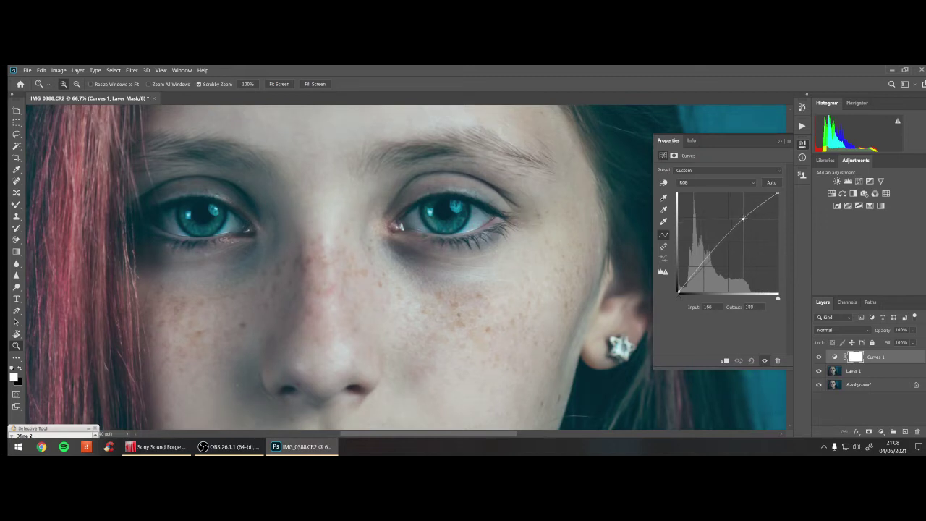
{"action": "left_click_drag", "start_coordinate": [743, 219], "coordinate": [743, 217]}
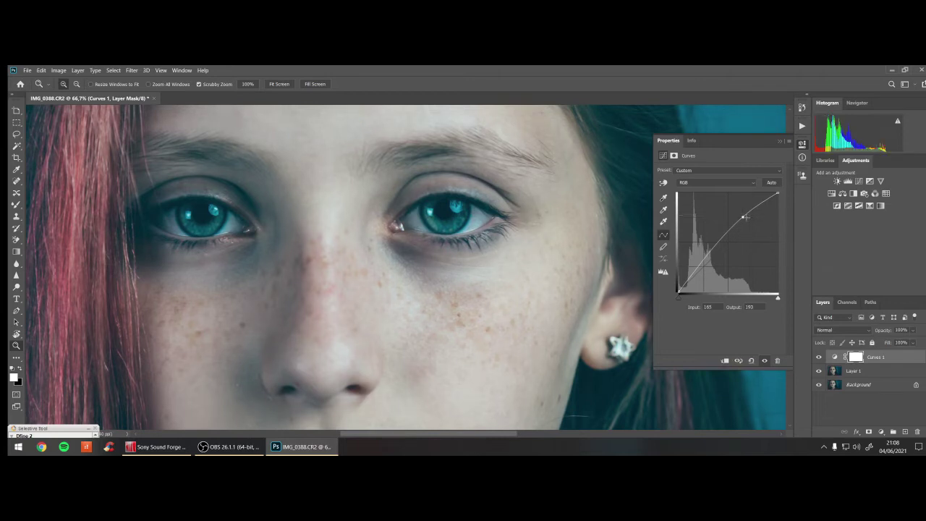
{"action": "key", "text": "ctrl+i"}
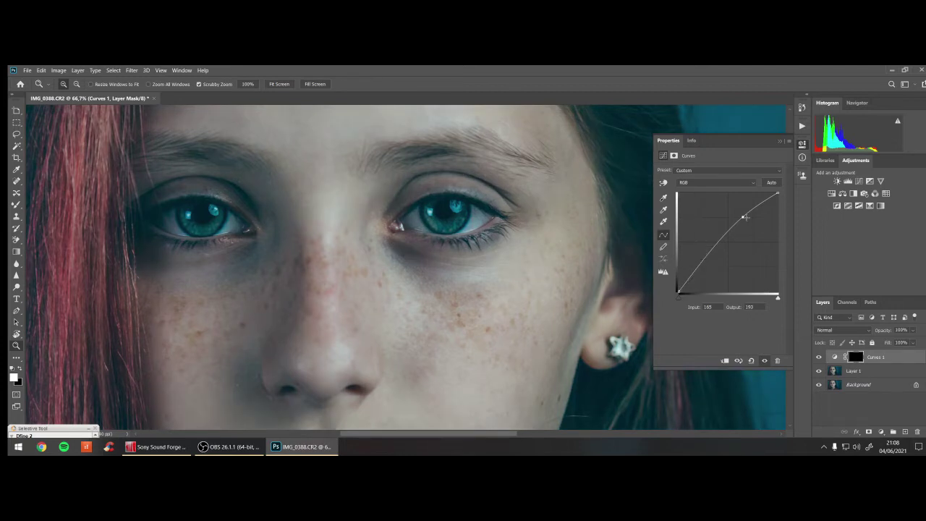
{"action": "left_click", "coordinate": [780, 142]}
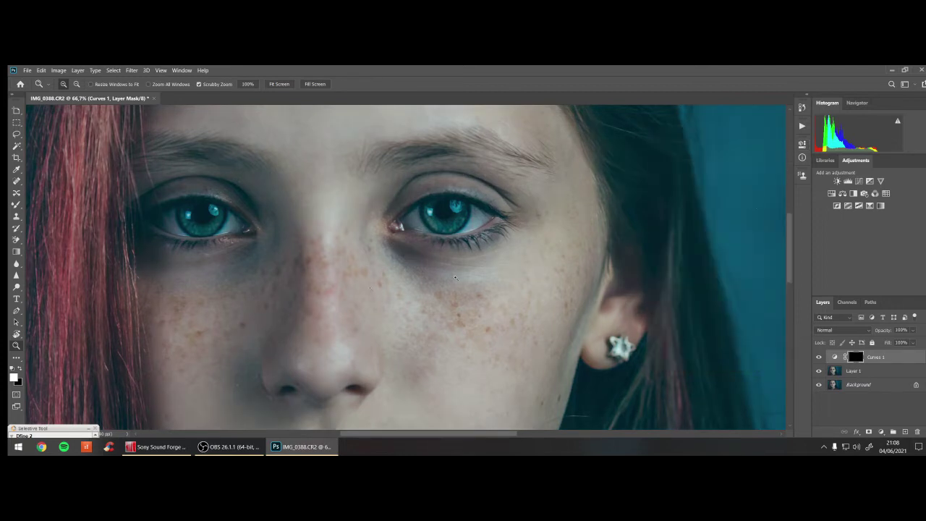
- Zoom in on the eyes and select the standard Brush Tool
{"action": "left_click", "coordinate": [424, 282]}
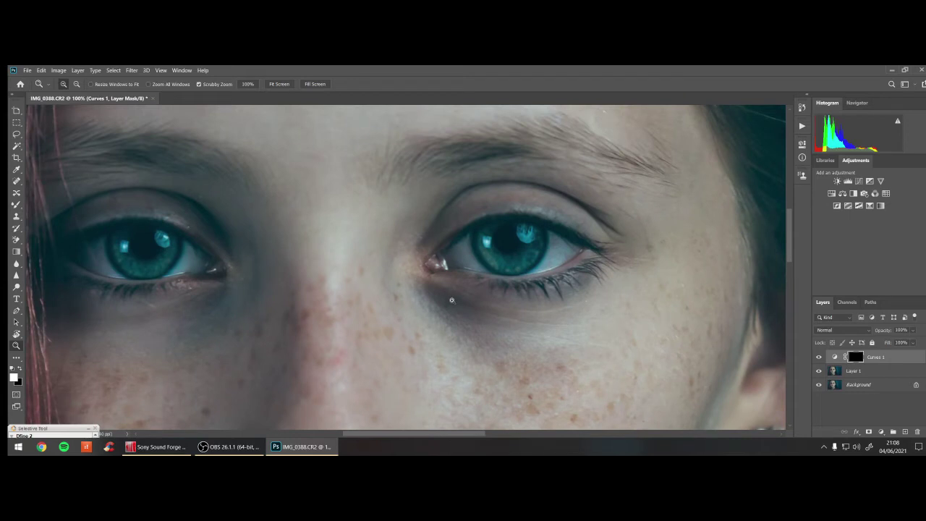
{"action": "key", "text": "b"}
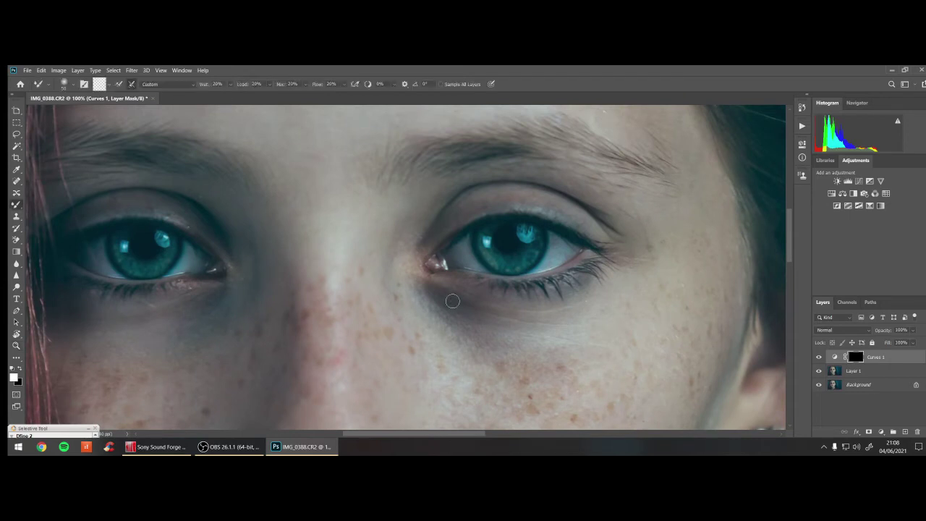
{"action": "right_click", "coordinate": [18, 206]}
{"action": "left_click", "coordinate": [53, 204]}
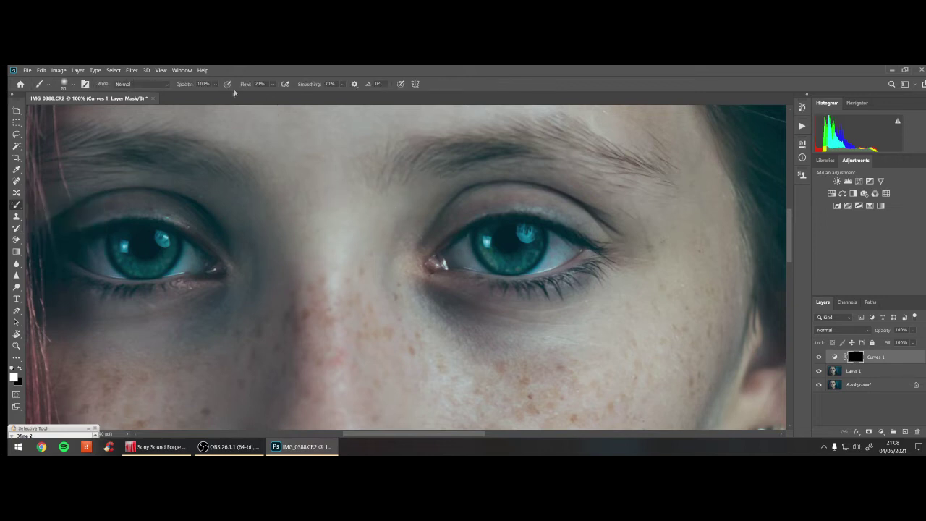
- Set the brush Opacity to 50% and Flow to 100% in the options bar
{"action": "left_click", "coordinate": [273, 85]}
{"action": "left_click", "coordinate": [274, 76]}
{"action": "left_click", "coordinate": [214, 85]}
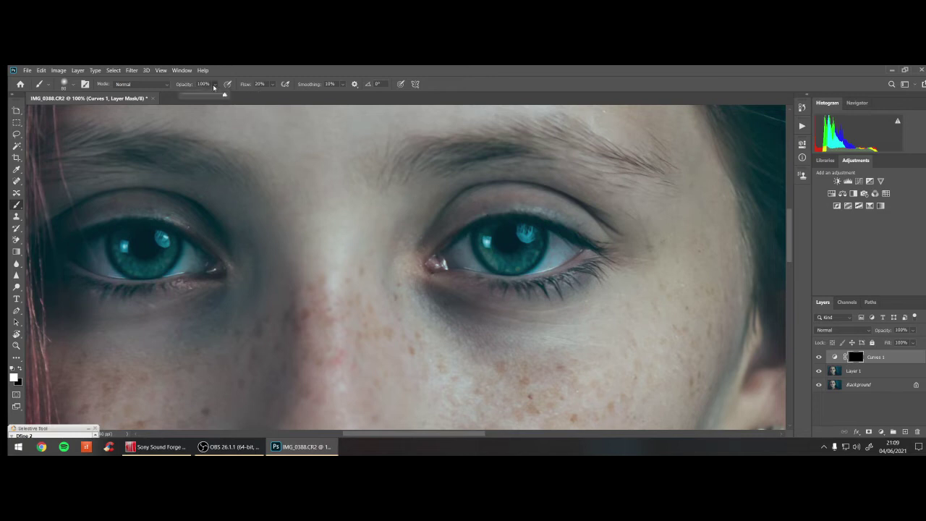
{"action": "left_click", "coordinate": [205, 84]}
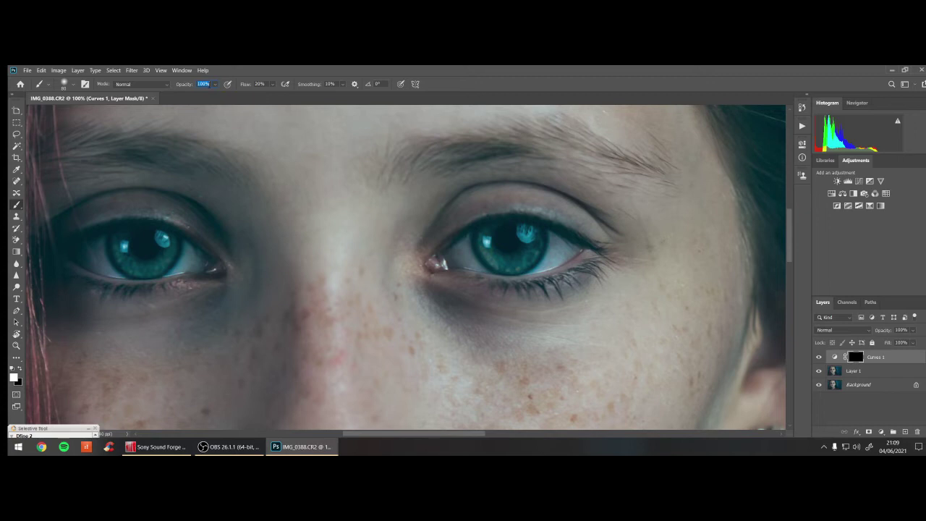
{"action": "type", "text": "5"}
{"action": "left_click", "coordinate": [272, 84]}
{"action": "left_click_drag", "start_coordinate": [272, 94], "coordinate": [337, 104]}
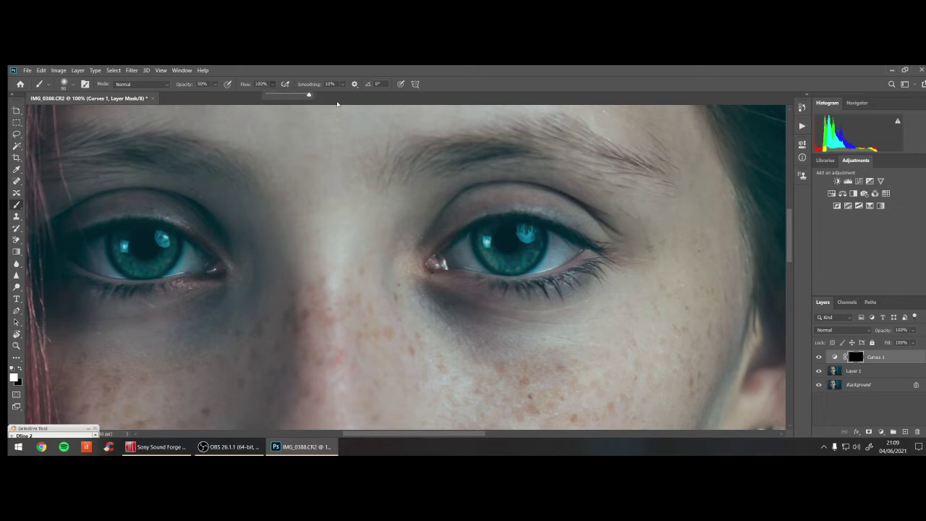
{"action": "left_click", "coordinate": [465, 85]}
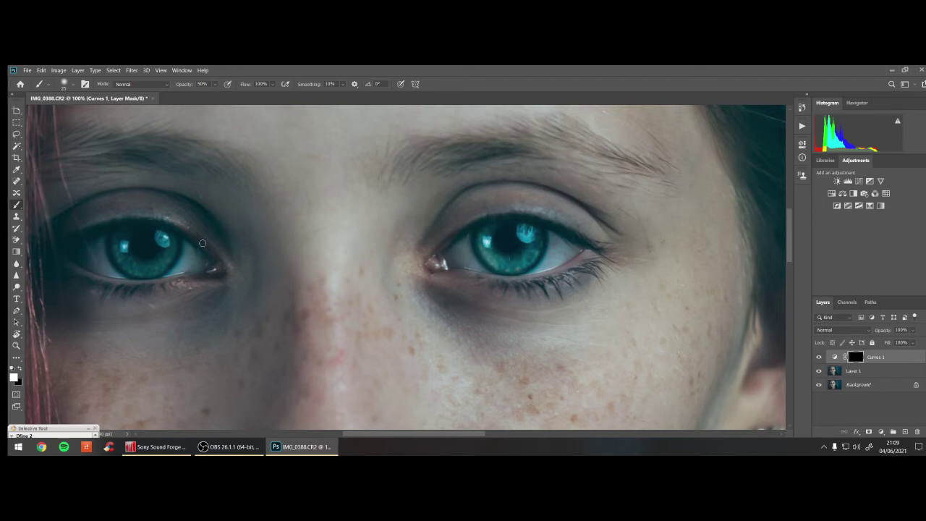
- Paint the Curves 1 brightening into both irises with white, then fit the photo on screen
{"action": "left_click_drag", "start_coordinate": [205, 296], "coordinate": [435, 306]}
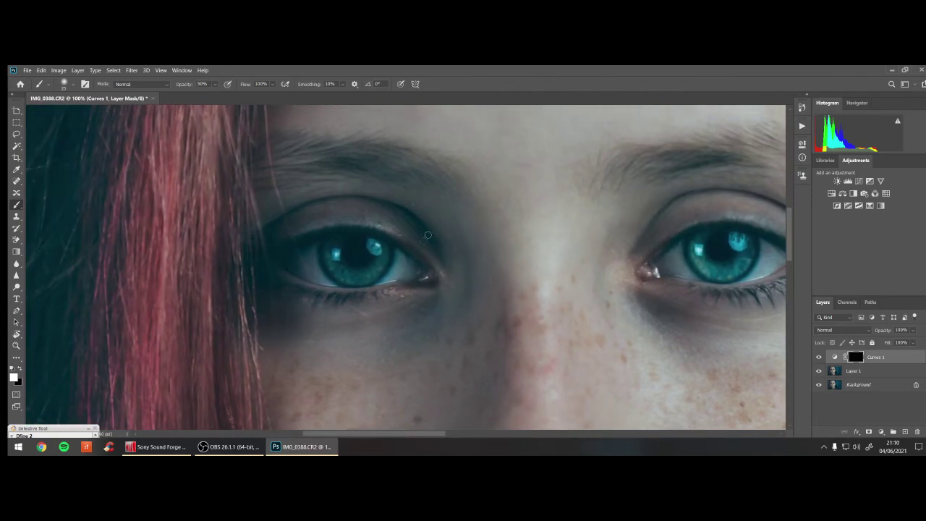
{"action": "left_click_drag", "start_coordinate": [375, 247], "coordinate": [375, 247]}
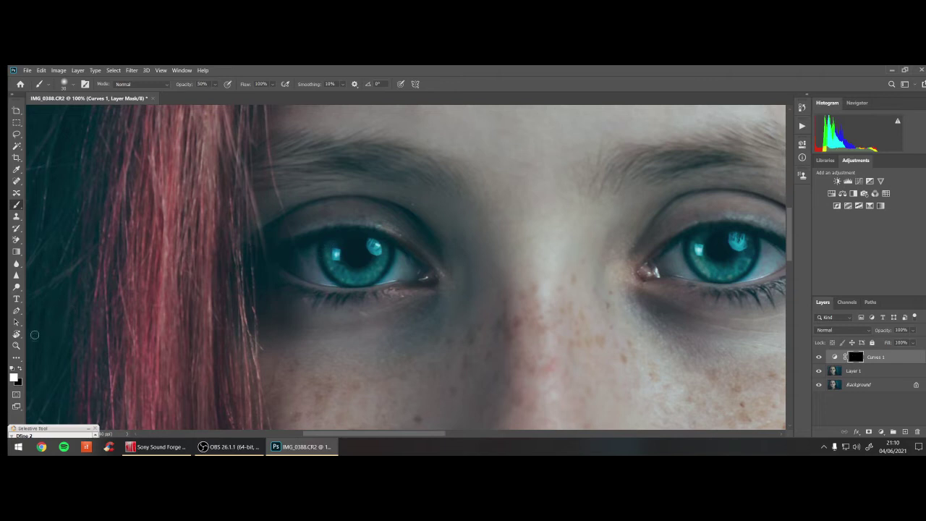
{"action": "left_click", "coordinate": [16, 346]}
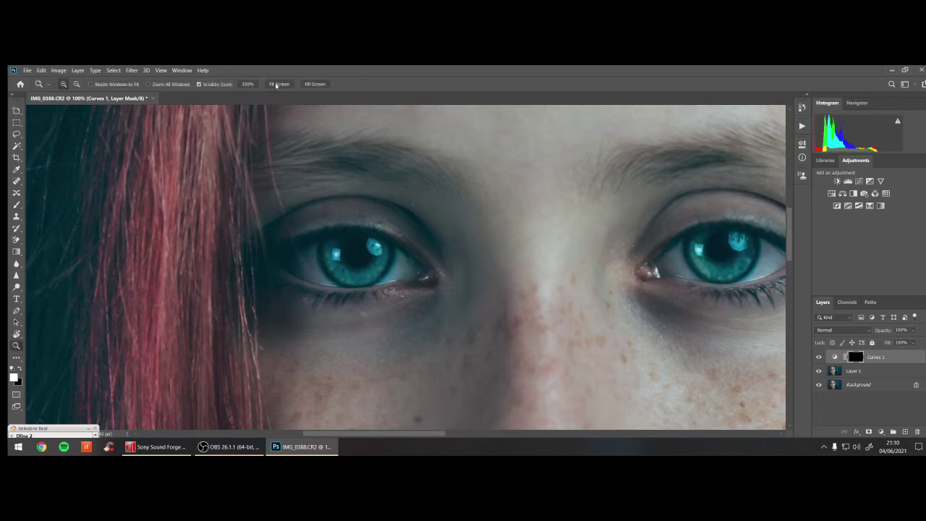
- Try 50% opacity on Curves 1, then settle on 70%, toggling visibility to compare
{"action": "left_click", "coordinate": [280, 84]}
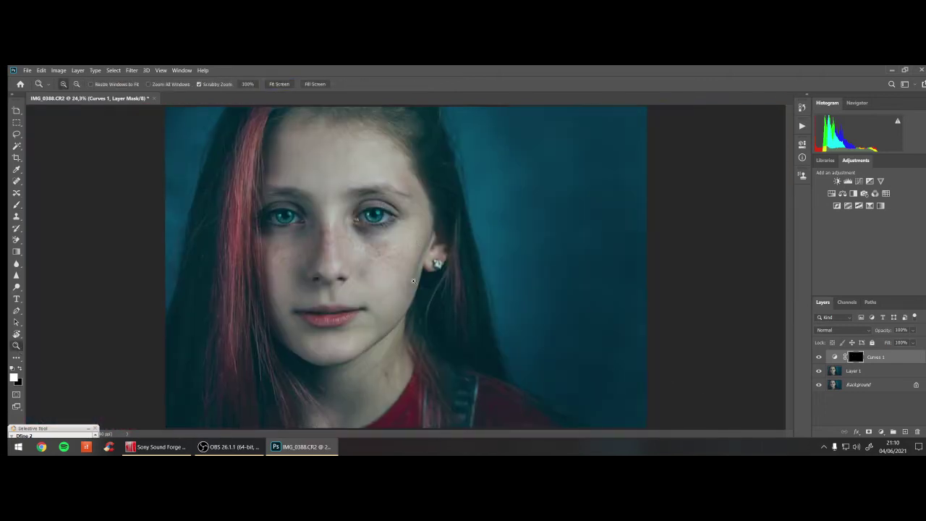
{"action": "left_click", "coordinate": [422, 287]}
{"action": "left_click_drag", "start_coordinate": [407, 269], "coordinate": [449, 313]}
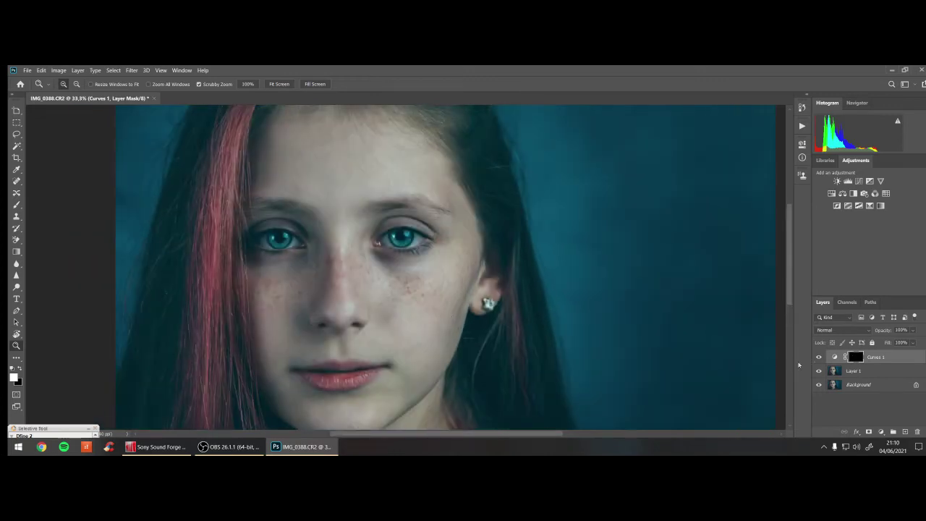
{"action": "left_click", "coordinate": [820, 357]}
{"action": "left_click", "coordinate": [901, 330]}
{"action": "type", "text": "50"}
{"action": "left_click", "coordinate": [818, 358]}
{"action": "left_click", "coordinate": [900, 330]}
{"action": "type", "text": "70"}
{"action": "left_click", "coordinate": [820, 358]}
- Zoom in on the face and add a second Curves adjustment layer
{"action": "left_click", "coordinate": [350, 266]}
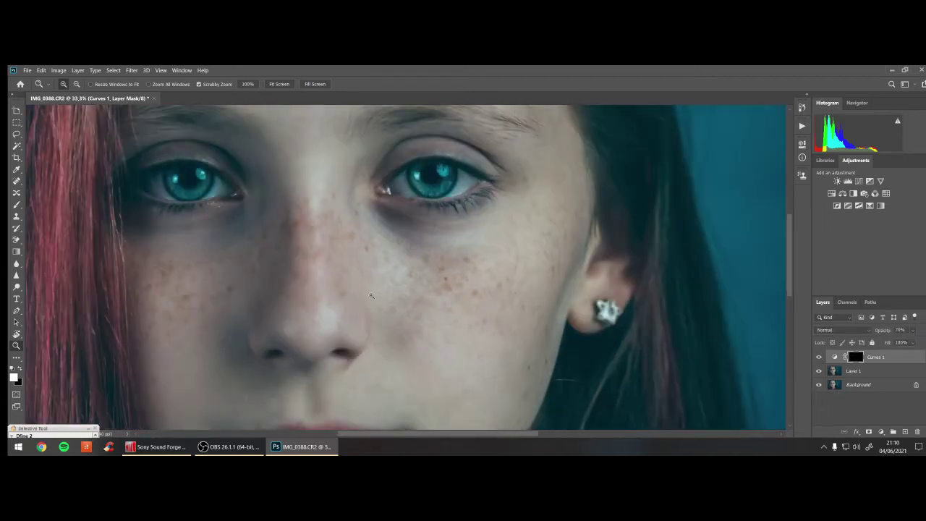
{"action": "left_click", "coordinate": [380, 306]}
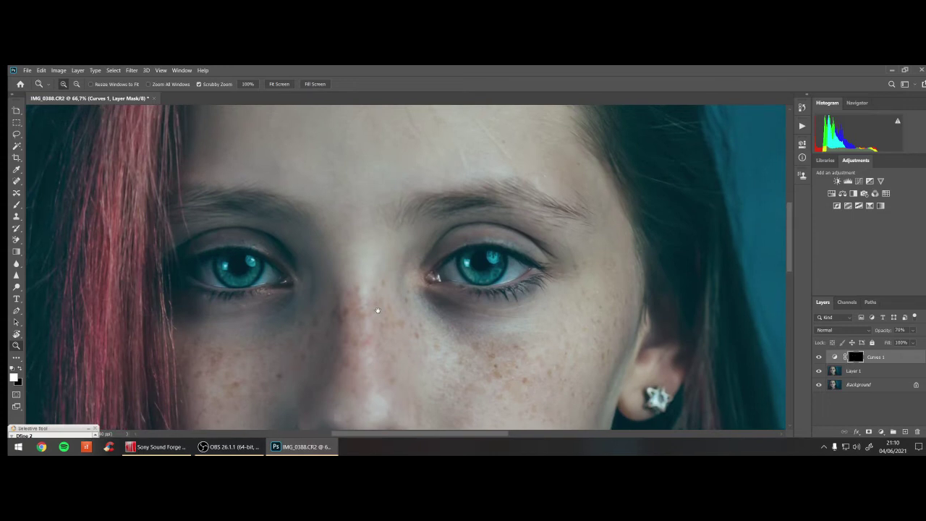
{"action": "left_click", "coordinate": [849, 181]}
- Lift Curves 2 from input 117 to output 162 and invert its mask to black
{"action": "left_click_drag", "start_coordinate": [748, 226], "coordinate": [747, 215]}
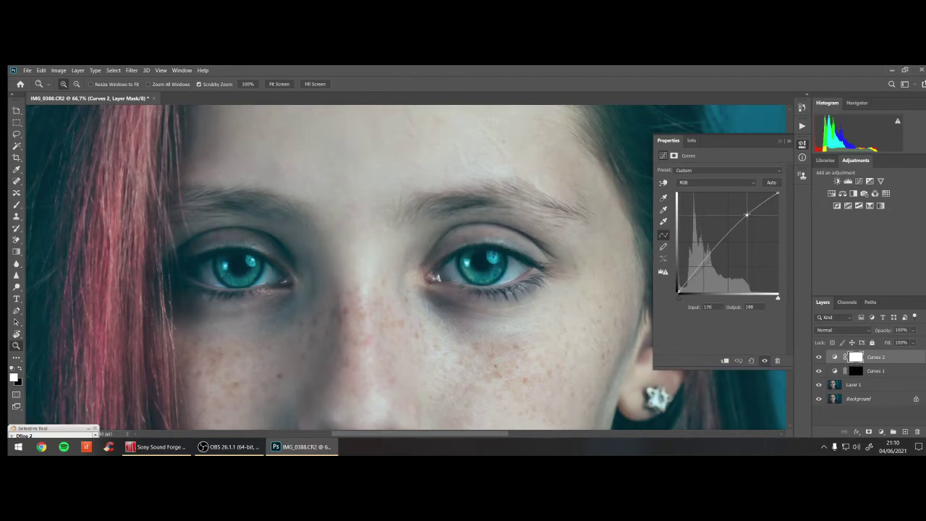
{"action": "left_click_drag", "start_coordinate": [747, 215], "coordinate": [724, 229]}
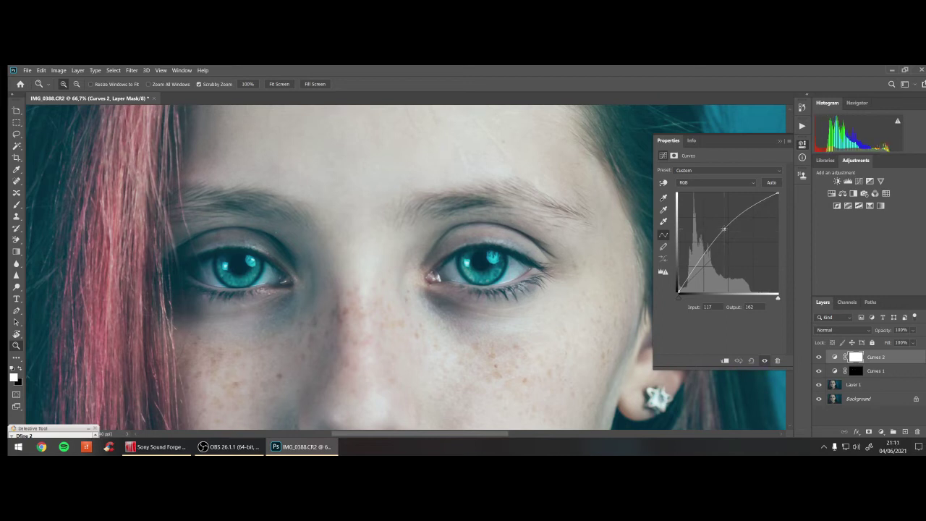
{"action": "key", "text": "ctrl+i"}
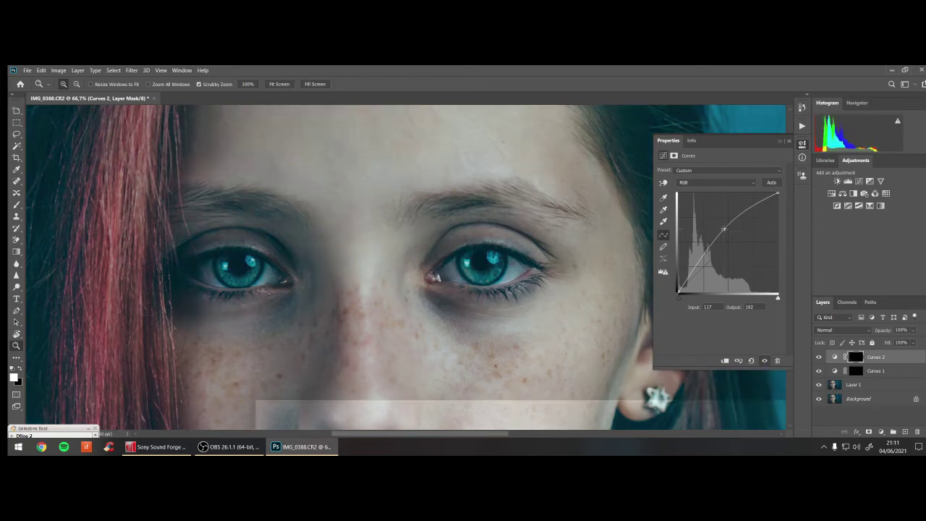
- Zoom in on the eyes and paint white over both iris highlights on the mask
{"action": "left_click_drag", "start_coordinate": [447, 298], "coordinate": [464, 325]}
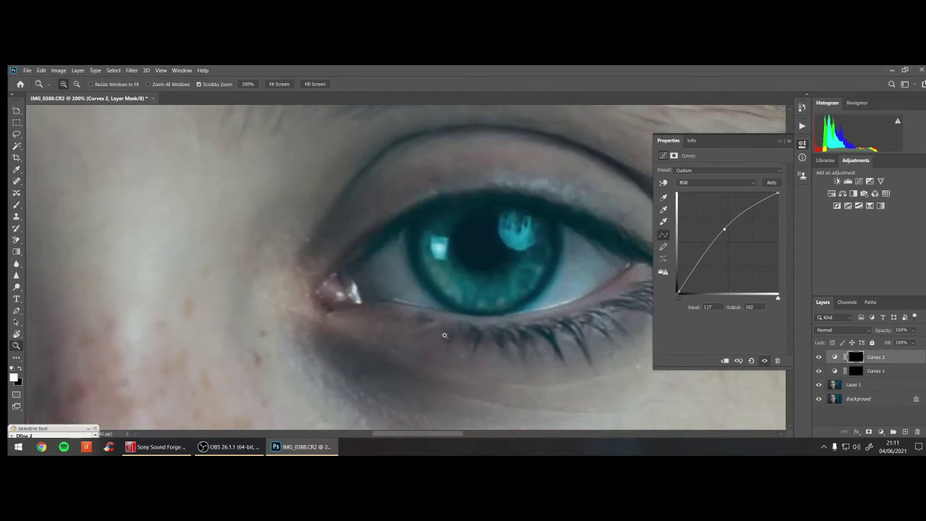
{"action": "left_click", "coordinate": [457, 328], "text": "alt"}
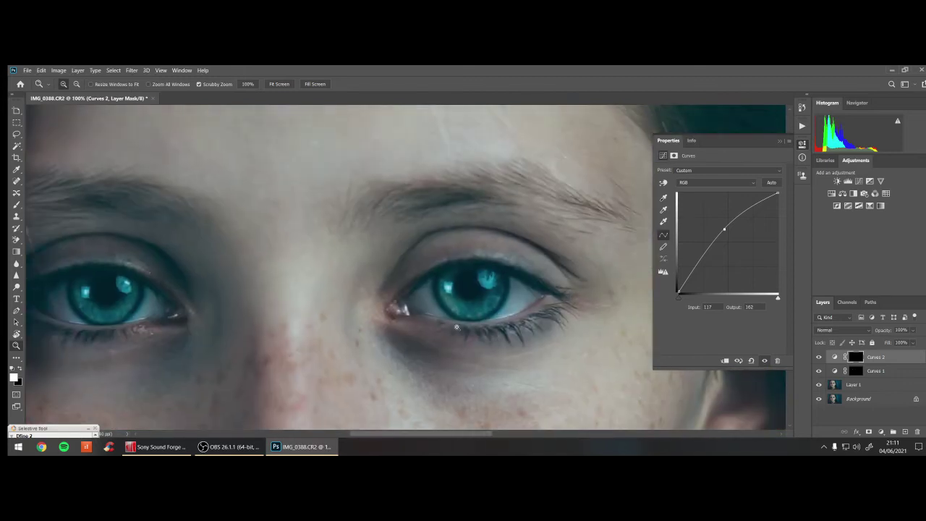
{"action": "left_click", "coordinate": [459, 325], "text": "alt"}
{"action": "left_click_drag", "start_coordinate": [455, 331], "coordinate": [466, 296]}
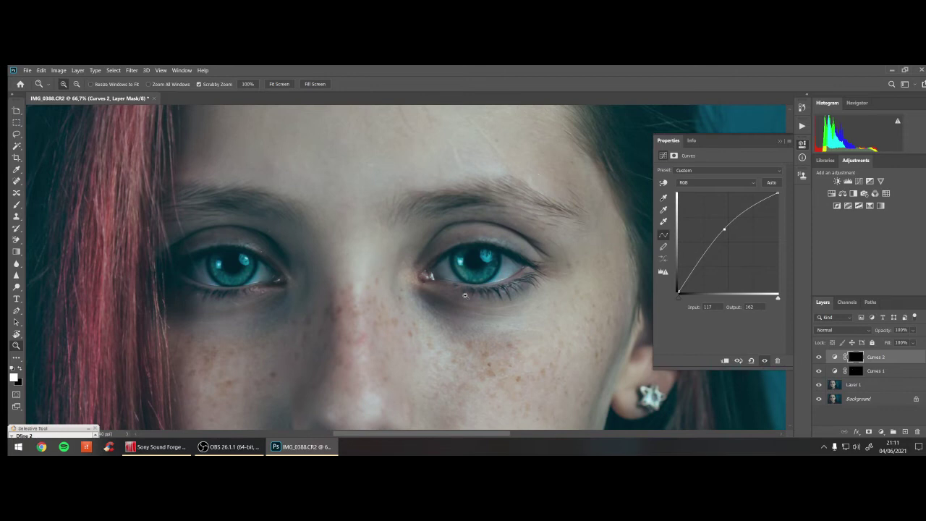
{"action": "left_click", "coordinate": [466, 296]}
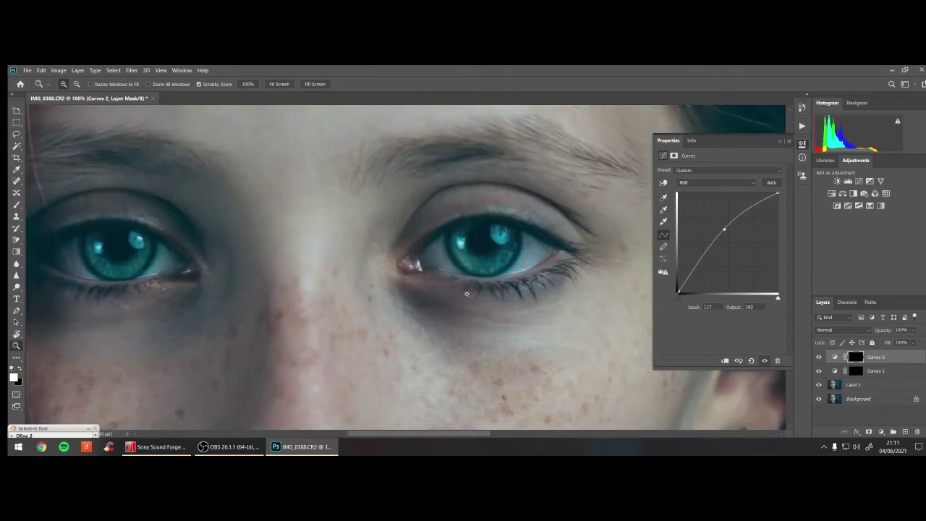
{"action": "key", "text": "b"}
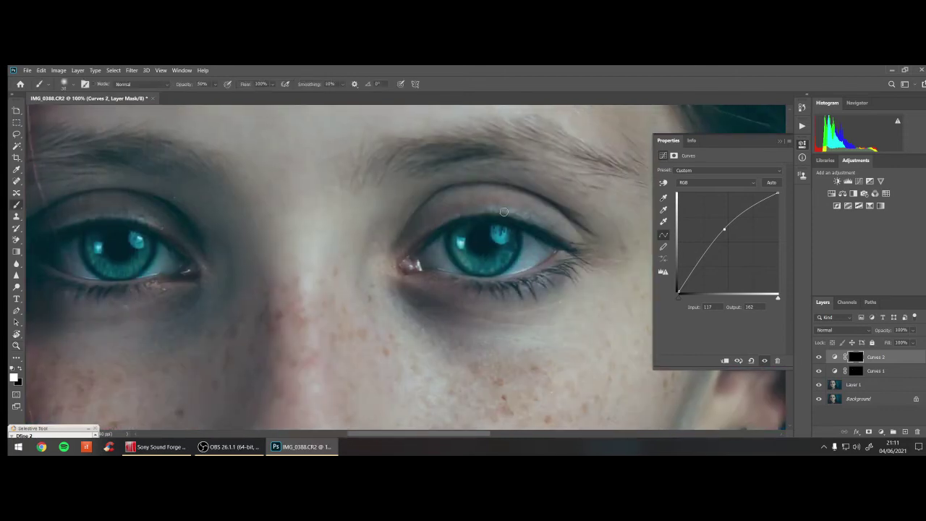
{"action": "mouse_move", "coordinate": [498, 233]}
{"action": "left_mouse_down"}
{"action": "mouse_move", "coordinate": [502, 243]}
{"action": "mouse_move", "coordinate": [498, 236]}
{"action": "left_mouse_up"}
{"action": "left_click_drag", "start_coordinate": [460, 245], "coordinate": [461, 240]}
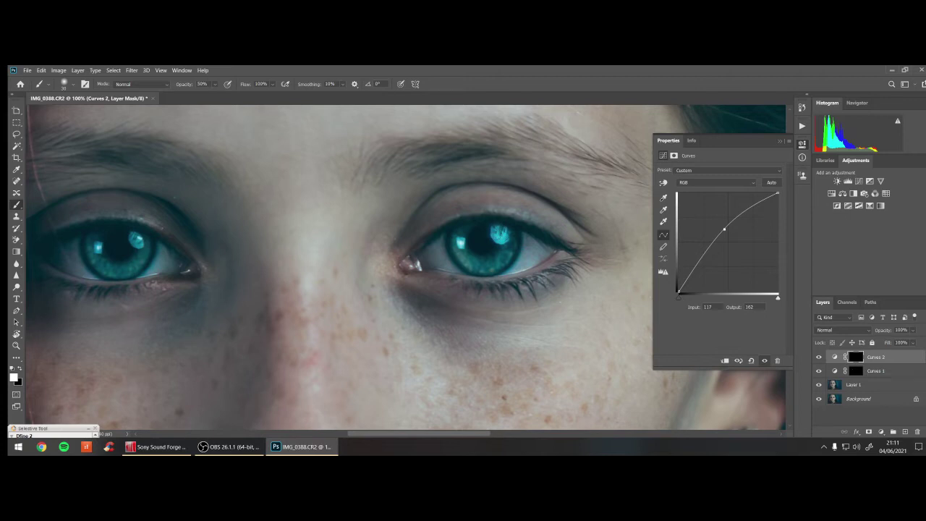
{"action": "key", "text": "bracketleft"}
{"action": "left_click", "coordinate": [97, 247]}
- Use a finer brush to brighten the right inner corner and both lower eye rims
{"action": "key", "text": "bracketleft"}
{"action": "key", "text": "bracketleft"}
{"action": "key", "text": "bracketleft"}
{"action": "left_click_drag", "start_coordinate": [412, 265], "coordinate": [411, 266]}
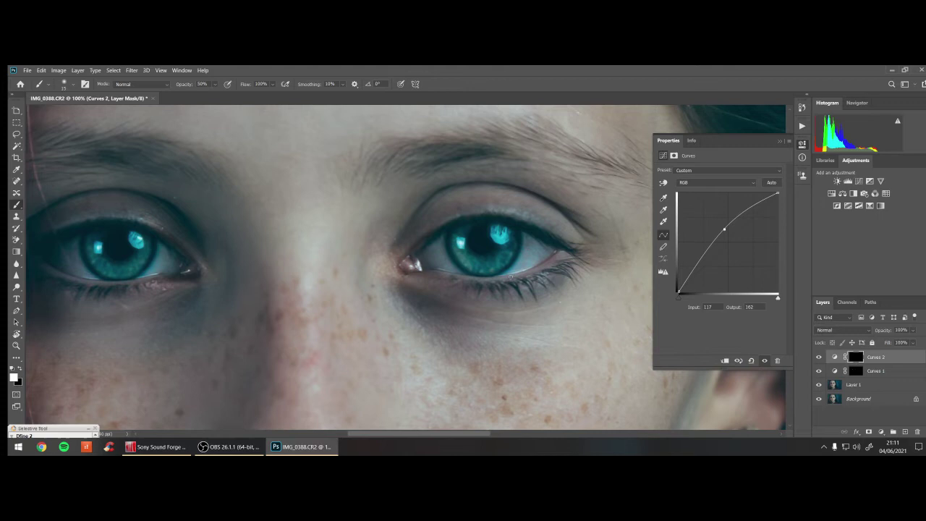
{"action": "left_click_drag", "start_coordinate": [511, 275], "coordinate": [478, 274]}
{"action": "left_click_drag", "start_coordinate": [160, 274], "coordinate": [142, 278]}
{"action": "left_click", "coordinate": [16, 345]}
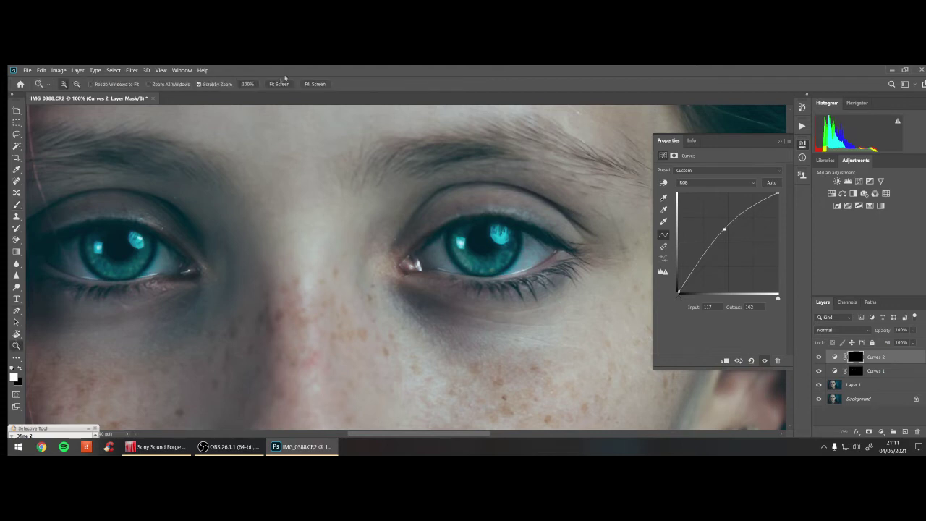
- Hide Curves 2, then select and delete both Curves adjustment layers
{"action": "left_click", "coordinate": [279, 84]}
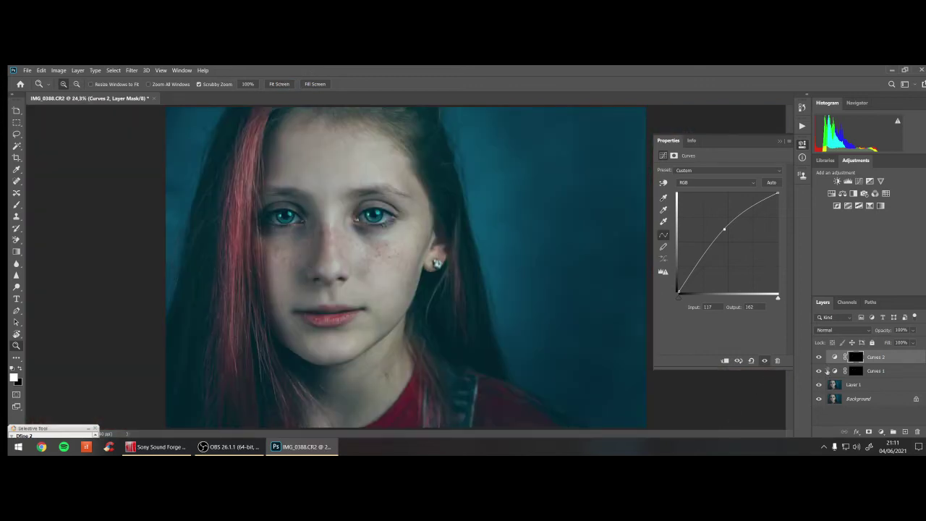
{"action": "left_click", "coordinate": [818, 357]}
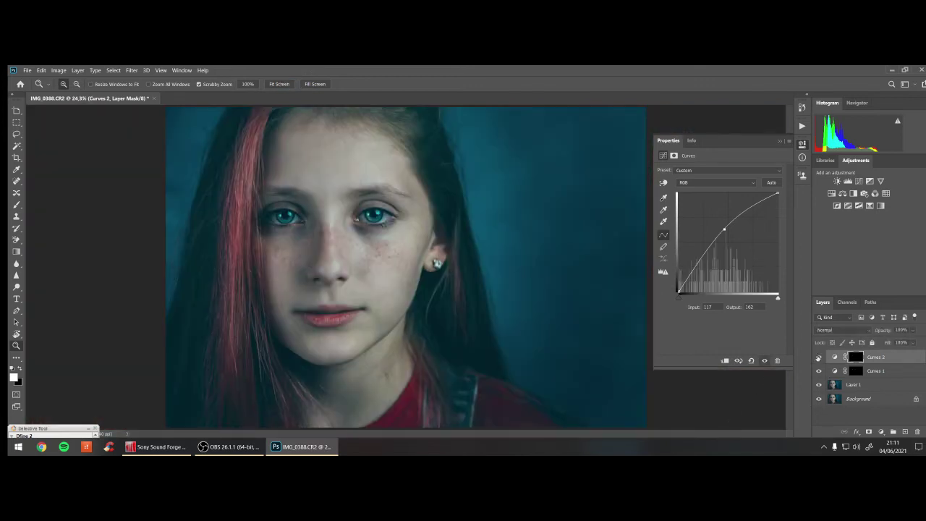
{"action": "left_click", "coordinate": [878, 400]}
{"action": "key", "text": "Delete"}
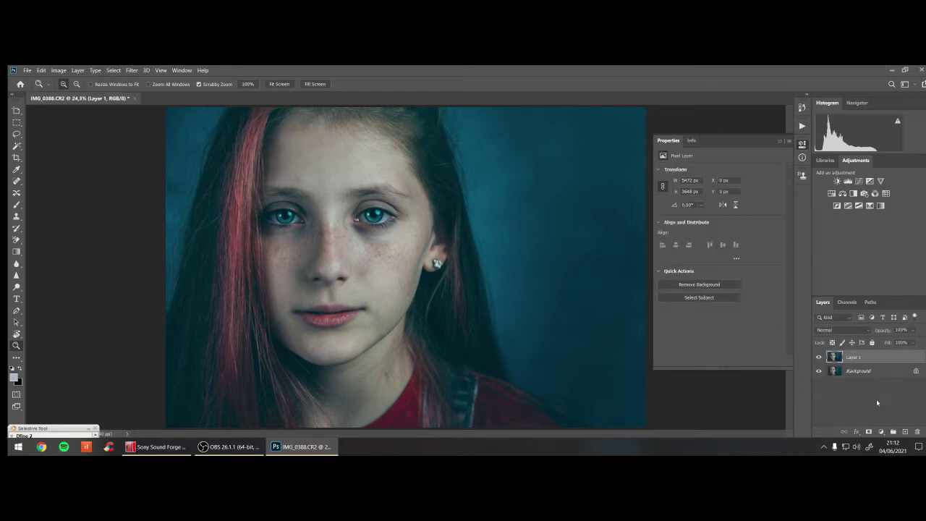
- Zoom in to check the face, fit the photo, and close the Properties panel
{"action": "left_click", "coordinate": [376, 338]}
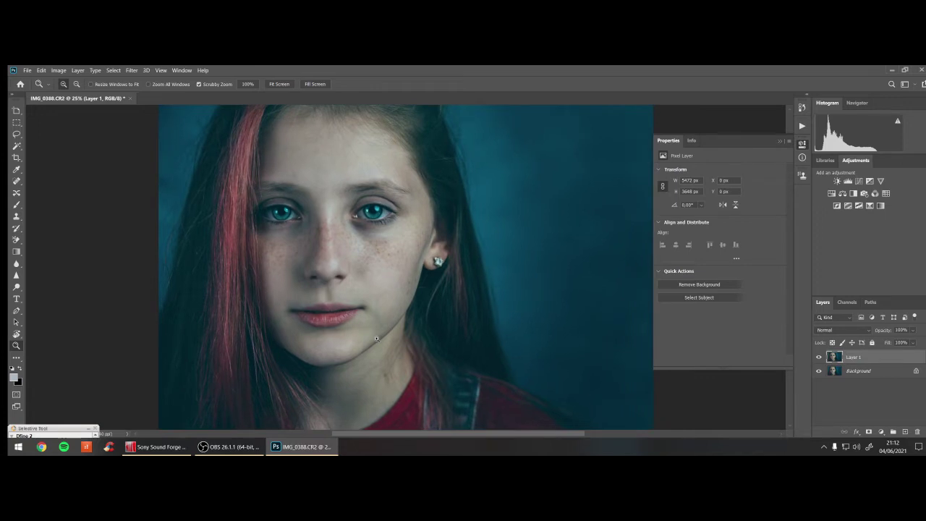
{"action": "left_click", "coordinate": [376, 335], "text": "alt"}
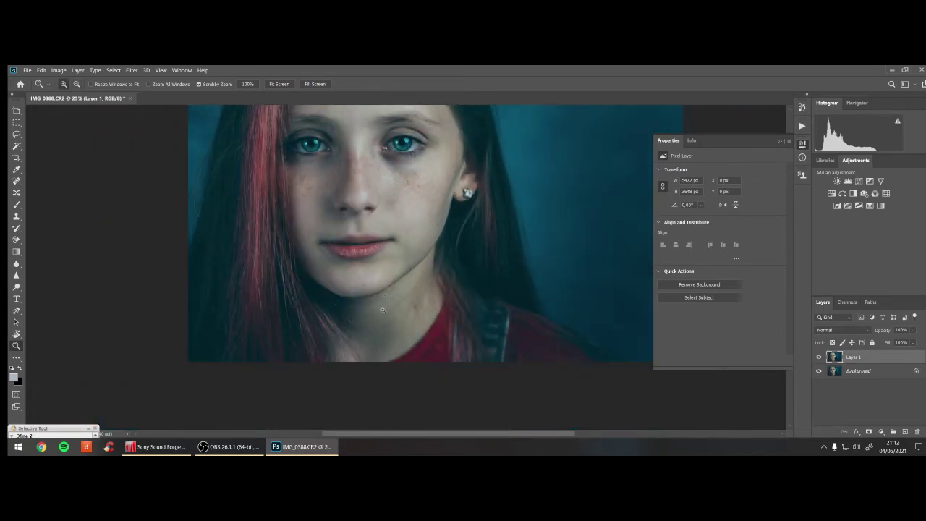
{"action": "scroll", "coordinate": [377, 330], "scroll_direction": "up", "scroll_amount": 2}
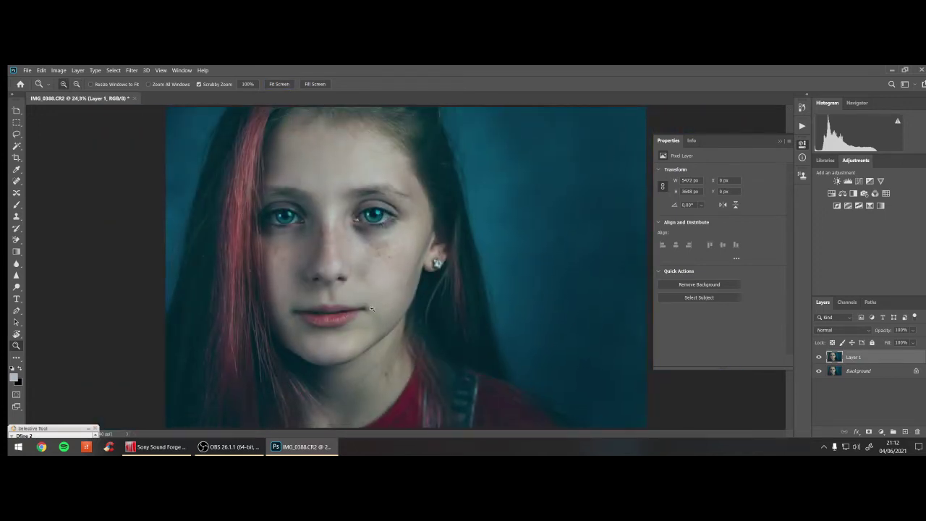
{"action": "left_click", "coordinate": [371, 309]}
{"action": "scroll", "coordinate": [366, 305], "scroll_direction": "up", "scroll_amount": 2}
{"action": "left_click", "coordinate": [366, 305]}
{"action": "scroll", "coordinate": [371, 290], "scroll_direction": "up", "scroll_amount": 1}
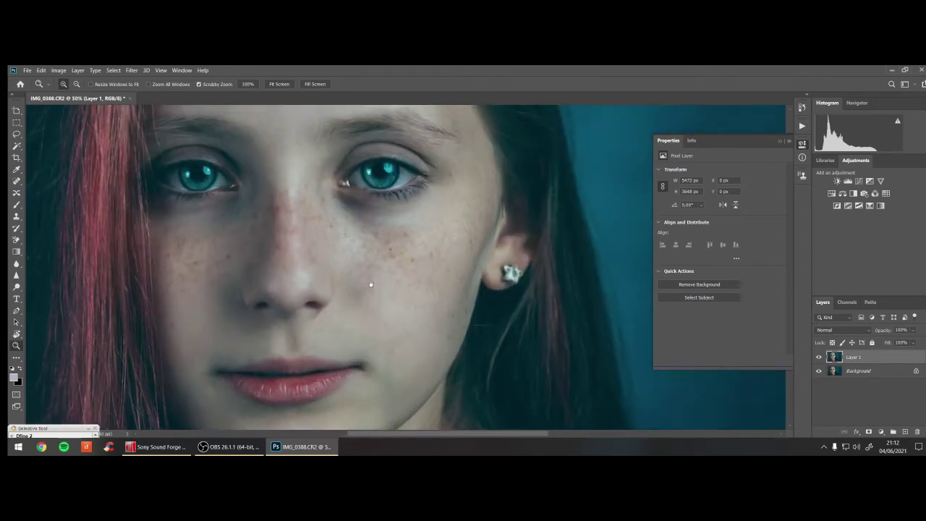
{"action": "left_click", "coordinate": [281, 85]}
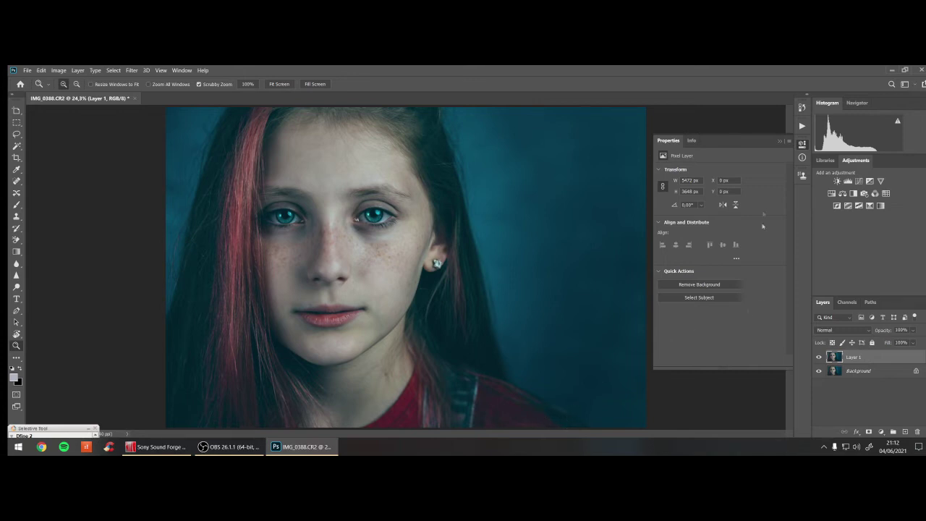
{"action": "left_click", "coordinate": [779, 141]}
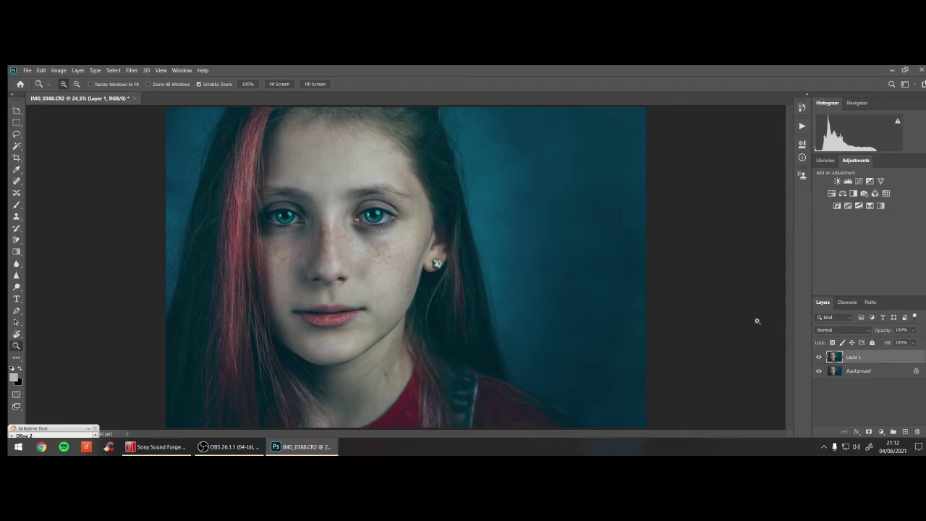
- Add a Selective Color adjustment layer and set the Reds Cyan to -15
{"action": "left_click", "coordinate": [870, 206]}
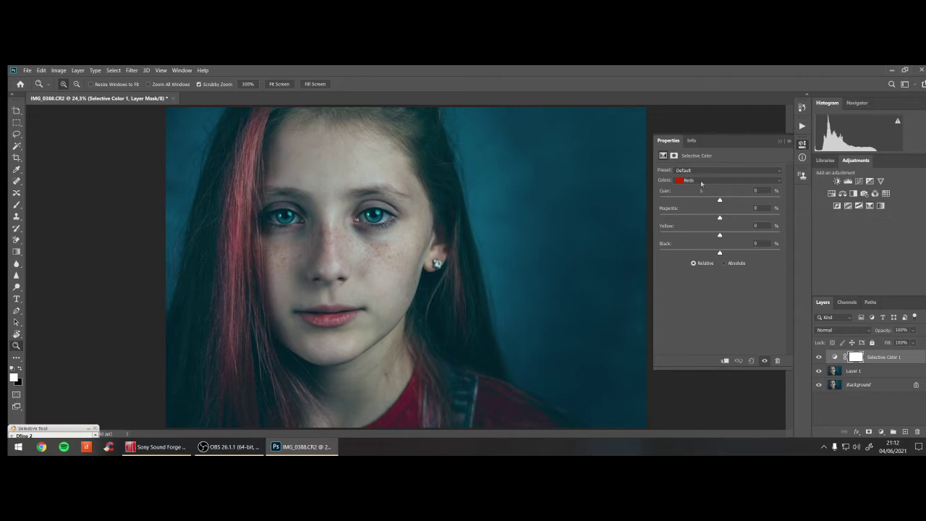
{"action": "left_click", "coordinate": [702, 181]}
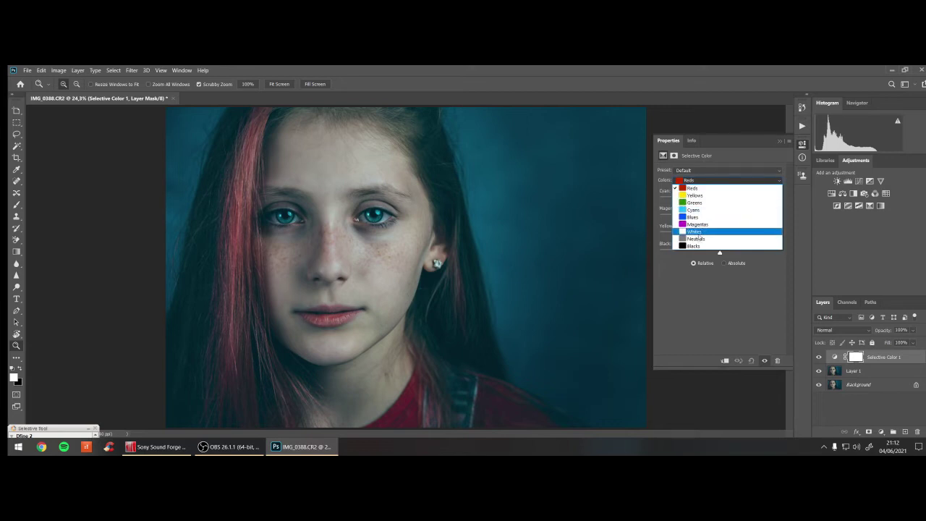
{"action": "left_click", "coordinate": [695, 189]}
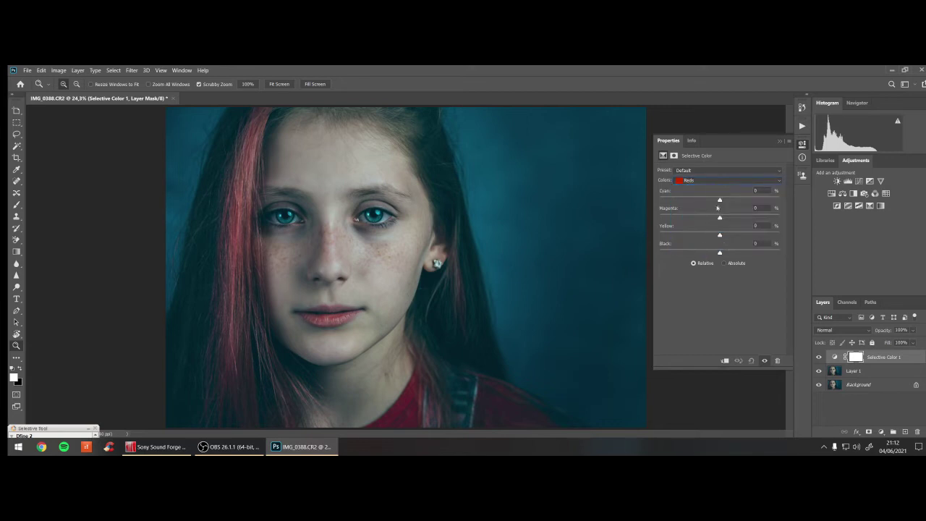
{"action": "left_click_drag", "start_coordinate": [721, 202], "coordinate": [670, 209]}
{"action": "left_click_drag", "start_coordinate": [673, 209], "coordinate": [673, 208]}
{"action": "left_click_drag", "start_coordinate": [742, 209], "coordinate": [681, 209]}
{"action": "left_click_drag", "start_coordinate": [763, 208], "coordinate": [769, 207]}
{"action": "left_click_drag", "start_coordinate": [779, 200], "coordinate": [646, 194]}
{"action": "left_click_drag", "start_coordinate": [660, 201], "coordinate": [712, 208]}
- Reset the Reds Magenta and Yellow to 0 and lower the Reds Black
{"action": "left_click_drag", "start_coordinate": [720, 217], "coordinate": [667, 219]}
{"action": "left_click_drag", "start_coordinate": [794, 232], "coordinate": [801, 233]}
{"action": "left_click", "coordinate": [760, 208]}
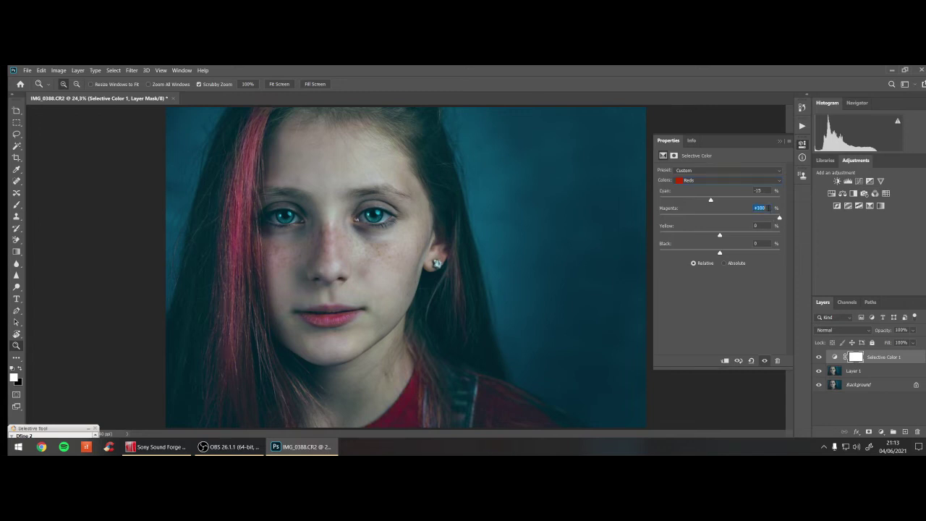
{"action": "type", "text": "0"}
{"action": "left_click_drag", "start_coordinate": [721, 236], "coordinate": [724, 241]}
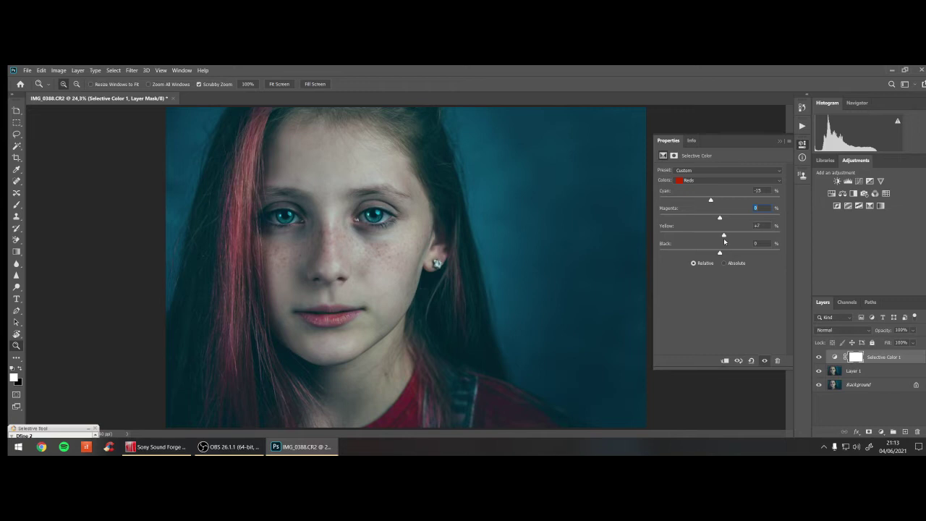
{"action": "mouse_move", "coordinate": [710, 242]}
{"action": "left_mouse_down"}
{"action": "mouse_move", "coordinate": [722, 243]}
{"action": "mouse_move", "coordinate": [652, 243]}
{"action": "mouse_move", "coordinate": [780, 247]}
{"action": "mouse_move", "coordinate": [720, 236]}
{"action": "left_mouse_up"}
{"action": "left_click", "coordinate": [758, 226]}
{"action": "type", "text": "0"}
{"action": "key", "text": "Return"}
{"action": "mouse_move", "coordinate": [720, 253]}
{"action": "left_mouse_down"}
{"action": "mouse_move", "coordinate": [662, 252]}
{"action": "mouse_move", "coordinate": [747, 254]}
{"action": "mouse_move", "coordinate": [725, 252]}
{"action": "left_mouse_up"}
- Switch to Yellows and set Cyan -37, Magenta +9, Yellow -8, Black +2
{"action": "left_click", "coordinate": [734, 180]}
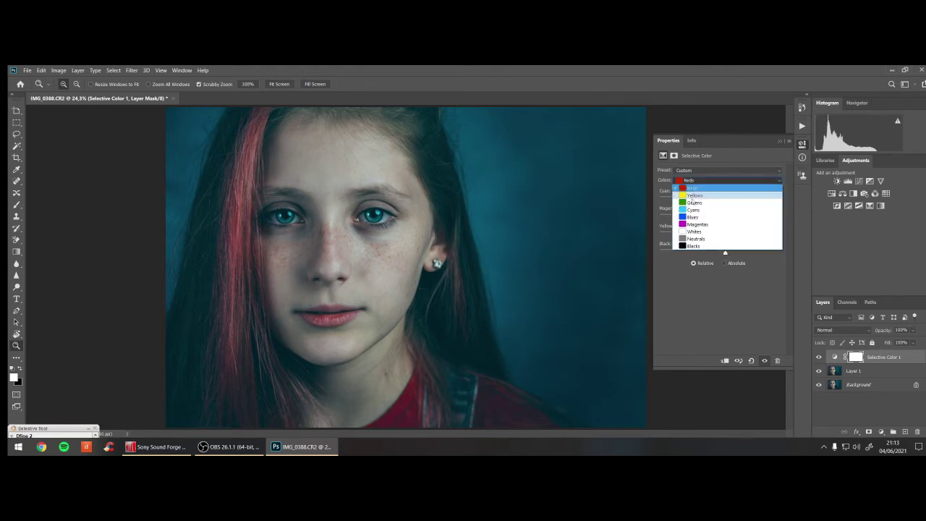
{"action": "left_click", "coordinate": [697, 189]}
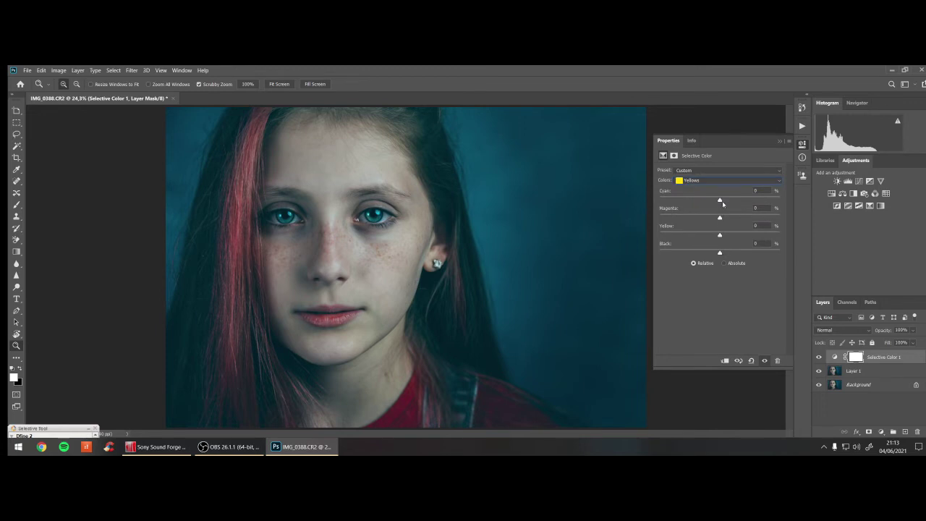
{"action": "left_click_drag", "start_coordinate": [722, 203], "coordinate": [779, 201]}
{"action": "mouse_move", "coordinate": [780, 201]}
{"action": "left_mouse_down"}
{"action": "mouse_move", "coordinate": [645, 227]}
{"action": "mouse_move", "coordinate": [702, 220]}
{"action": "left_mouse_up"}
{"action": "mouse_move", "coordinate": [702, 219]}
{"action": "left_mouse_down"}
{"action": "mouse_move", "coordinate": [644, 220]}
{"action": "mouse_move", "coordinate": [699, 223]}
{"action": "left_mouse_up"}
{"action": "mouse_move", "coordinate": [721, 218]}
{"action": "left_mouse_down"}
{"action": "mouse_move", "coordinate": [761, 217]}
{"action": "mouse_move", "coordinate": [747, 232]}
{"action": "mouse_move", "coordinate": [792, 239]}
{"action": "mouse_move", "coordinate": [636, 223]}
{"action": "mouse_move", "coordinate": [734, 221]}
{"action": "mouse_move", "coordinate": [726, 220]}
{"action": "left_mouse_up"}
{"action": "mouse_move", "coordinate": [720, 236]}
{"action": "left_mouse_down"}
{"action": "mouse_move", "coordinate": [660, 236]}
{"action": "mouse_move", "coordinate": [753, 236]}
{"action": "left_mouse_up"}
{"action": "mouse_move", "coordinate": [723, 236]}
{"action": "left_mouse_down"}
{"action": "mouse_move", "coordinate": [657, 252]}
{"action": "mouse_move", "coordinate": [787, 263]}
{"action": "mouse_move", "coordinate": [662, 254]}
{"action": "mouse_move", "coordinate": [733, 253]}
{"action": "mouse_move", "coordinate": [721, 254]}
{"action": "left_mouse_up"}
- Switch to Cyans and set about Cyan +24, Magenta +3, Yellow -7, Black -5
{"action": "left_click", "coordinate": [711, 181]}
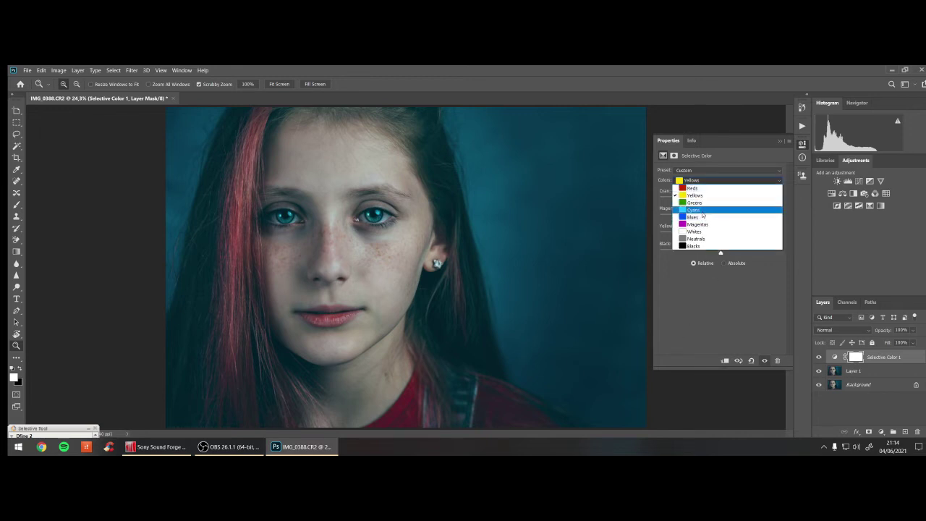
{"action": "left_click", "coordinate": [702, 211]}
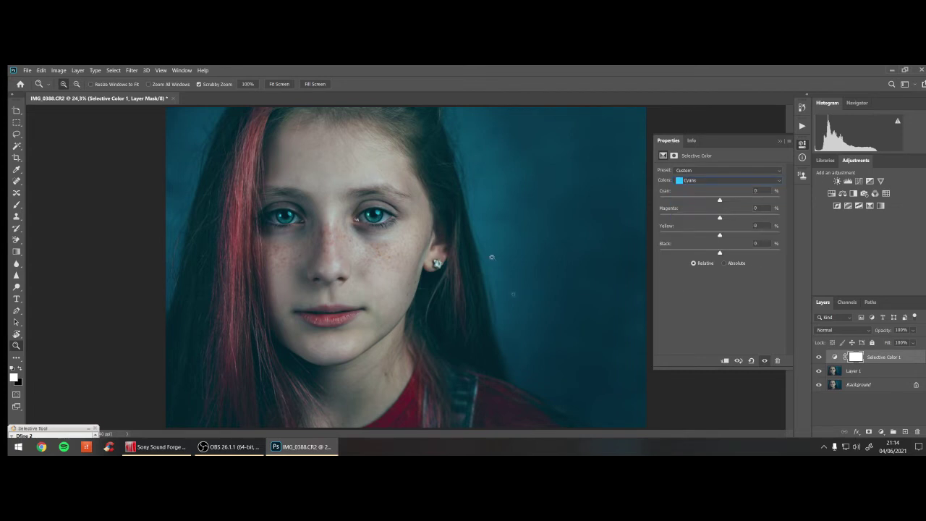
{"action": "left_click", "coordinate": [726, 181]}
{"action": "mouse_move", "coordinate": [721, 201]}
{"action": "left_mouse_down"}
{"action": "mouse_move", "coordinate": [640, 201]}
{"action": "mouse_move", "coordinate": [714, 200]}
{"action": "mouse_move", "coordinate": [735, 216]}
{"action": "left_mouse_up"}
{"action": "left_click_drag", "start_coordinate": [720, 218], "coordinate": [672, 218]}
{"action": "mouse_move", "coordinate": [771, 240]}
{"action": "left_mouse_down"}
{"action": "mouse_move", "coordinate": [812, 246]}
{"action": "mouse_move", "coordinate": [726, 229]}
{"action": "left_mouse_up"}
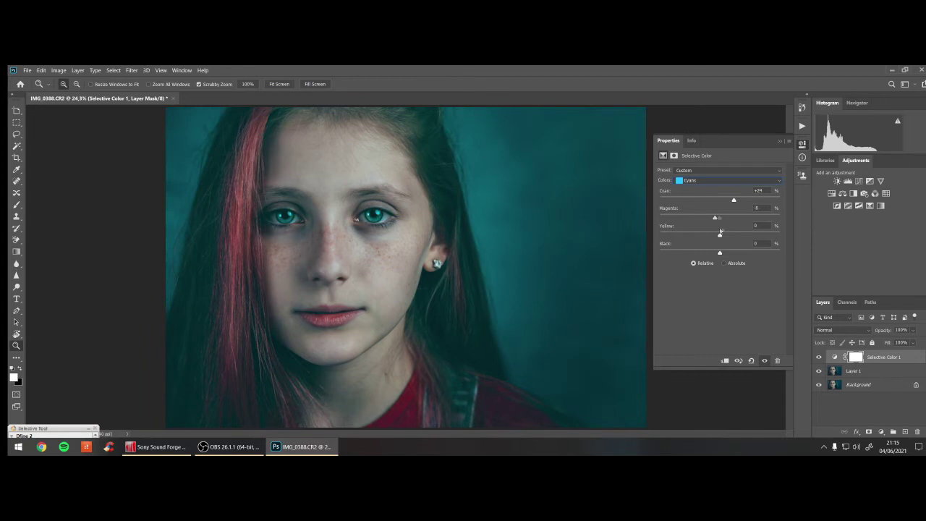
{"action": "left_click_drag", "start_coordinate": [725, 230], "coordinate": [721, 232]}
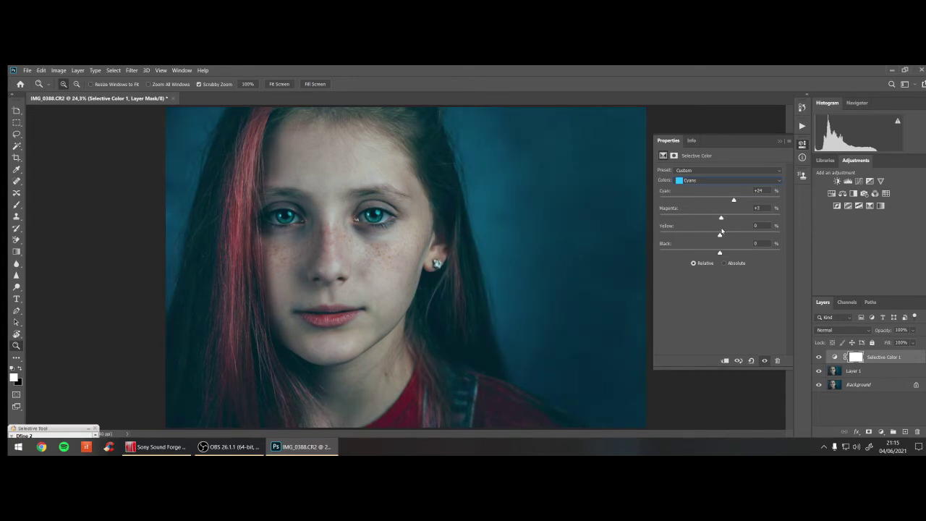
{"action": "mouse_move", "coordinate": [720, 236]}
{"action": "left_mouse_down"}
{"action": "mouse_move", "coordinate": [761, 237]}
{"action": "mouse_move", "coordinate": [688, 239]}
{"action": "mouse_move", "coordinate": [716, 246]}
{"action": "left_mouse_up"}
{"action": "mouse_move", "coordinate": [717, 247]}
{"action": "left_mouse_down"}
{"action": "mouse_move", "coordinate": [648, 253]}
{"action": "mouse_move", "coordinate": [729, 260]}
{"action": "mouse_move", "coordinate": [715, 262]}
{"action": "left_mouse_up"}
- Toggle Selective Color to compare, then switch to Blues and set Yellow to -5
{"action": "left_click", "coordinate": [818, 357]}
{"action": "left_click", "coordinate": [818, 357]}
{"action": "left_click", "coordinate": [819, 357]}
{"action": "left_click", "coordinate": [718, 181]}
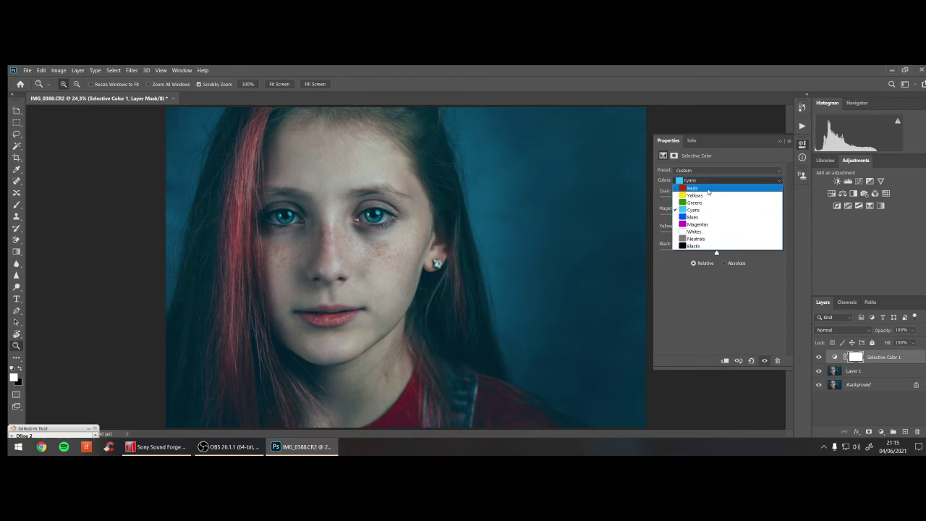
{"action": "left_click", "coordinate": [706, 217]}
{"action": "left_click_drag", "start_coordinate": [719, 236], "coordinate": [665, 236]}
{"action": "left_click_drag", "start_coordinate": [735, 248], "coordinate": [719, 252]}
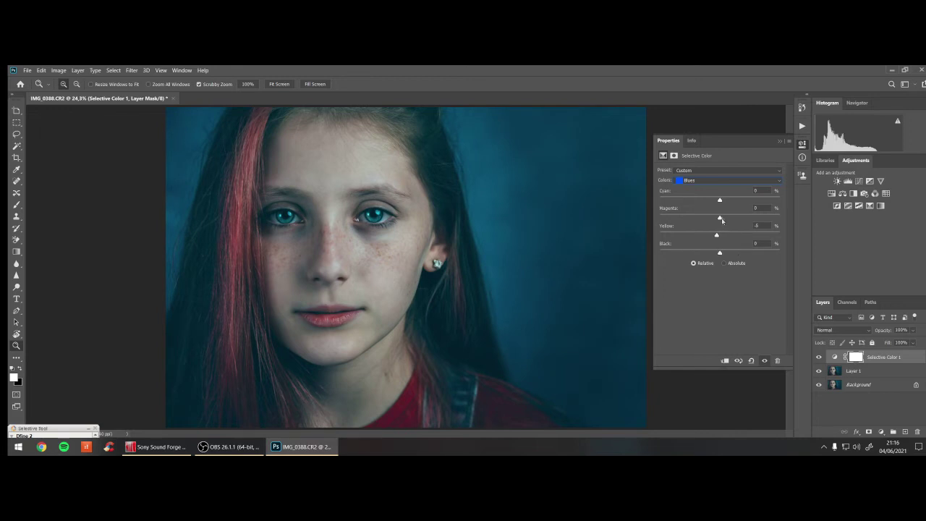
- Set the Blues Cyan to 0 and lower Magenta to about -22
{"action": "left_click_drag", "start_coordinate": [720, 201], "coordinate": [703, 209]}
{"action": "double_click", "coordinate": [758, 191]}
{"action": "type", "text": "-9"}
{"action": "type", "text": "0"}
{"action": "key", "text": "Return"}
{"action": "mouse_move", "coordinate": [719, 218]}
{"action": "left_mouse_down"}
{"action": "mouse_move", "coordinate": [701, 218]}
{"action": "mouse_move", "coordinate": [703, 230]}
{"action": "mouse_move", "coordinate": [716, 228]}
{"action": "left_mouse_up"}
- Switch to Neutrals, set Yellow to 0 and Cyan to -3, and select the Black value
{"action": "left_click", "coordinate": [709, 181]}
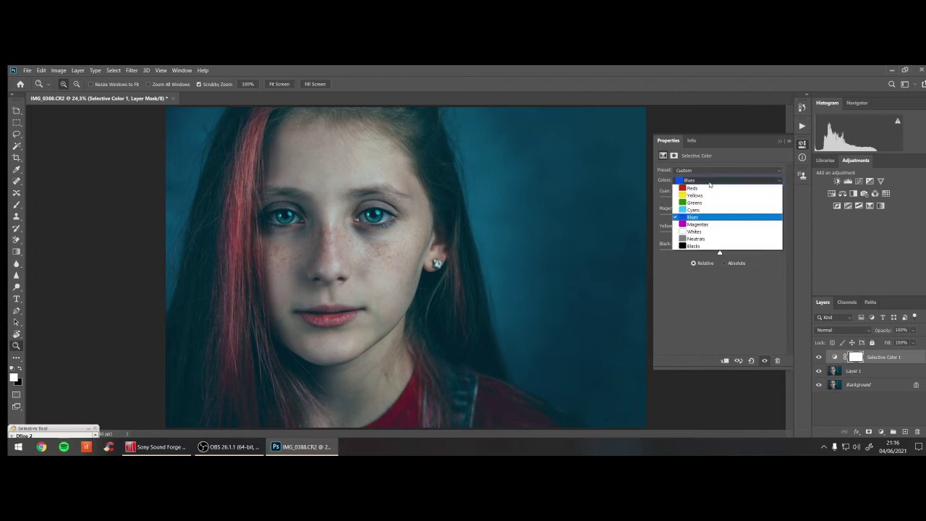
{"action": "left_click", "coordinate": [705, 221]}
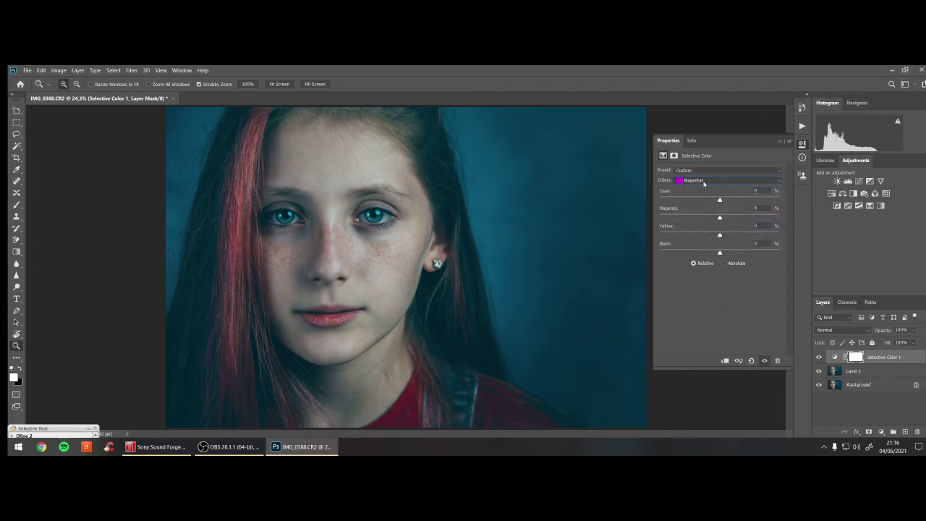
{"action": "left_click", "coordinate": [705, 181]}
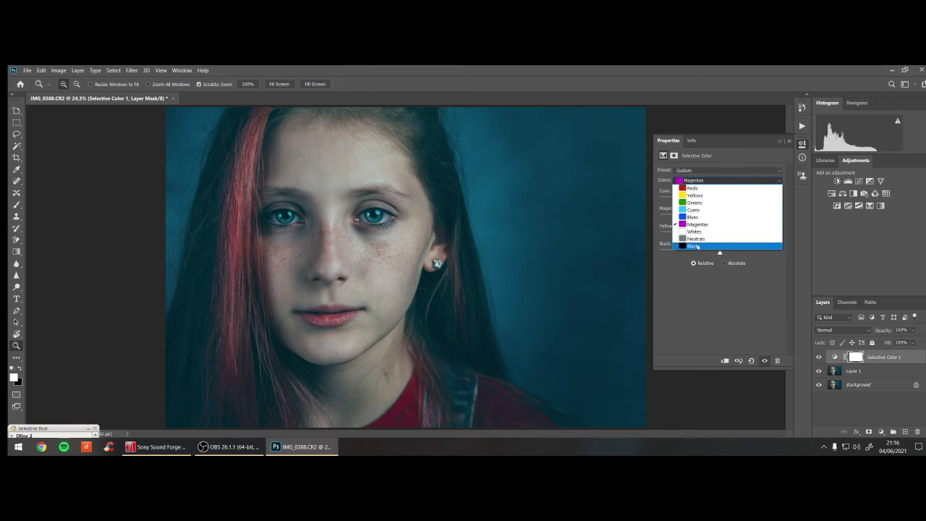
{"action": "left_click", "coordinate": [696, 238]}
{"action": "left_click_drag", "start_coordinate": [721, 237], "coordinate": [697, 237]}
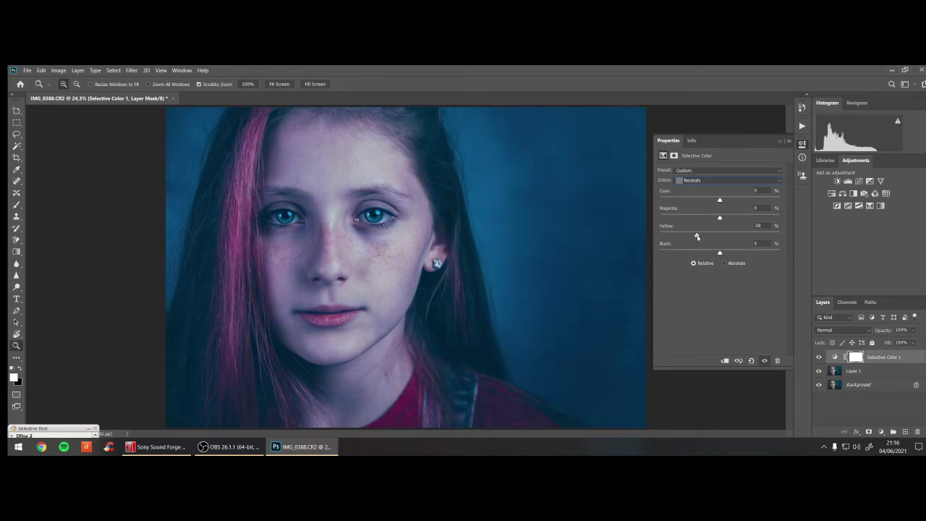
{"action": "left_click", "coordinate": [765, 227]}
{"action": "type", "text": "0"}
{"action": "left_click_drag", "start_coordinate": [720, 206], "coordinate": [728, 208]}
{"action": "left_click_drag", "start_coordinate": [720, 254], "coordinate": [705, 253]}
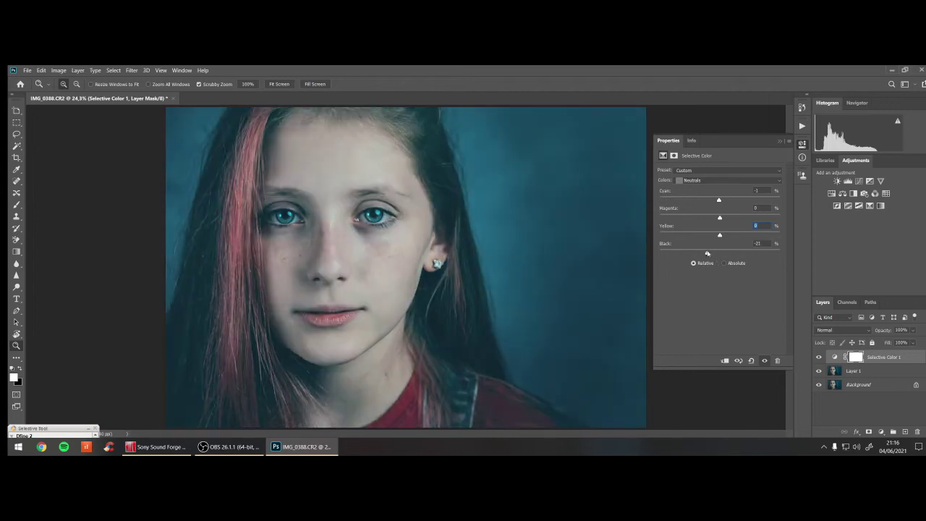
{"action": "left_click", "coordinate": [760, 243]}
- Set the Neutrals Black to 0, then give Blacks Yellow -2 with Black 0
{"action": "type", "text": "0"}
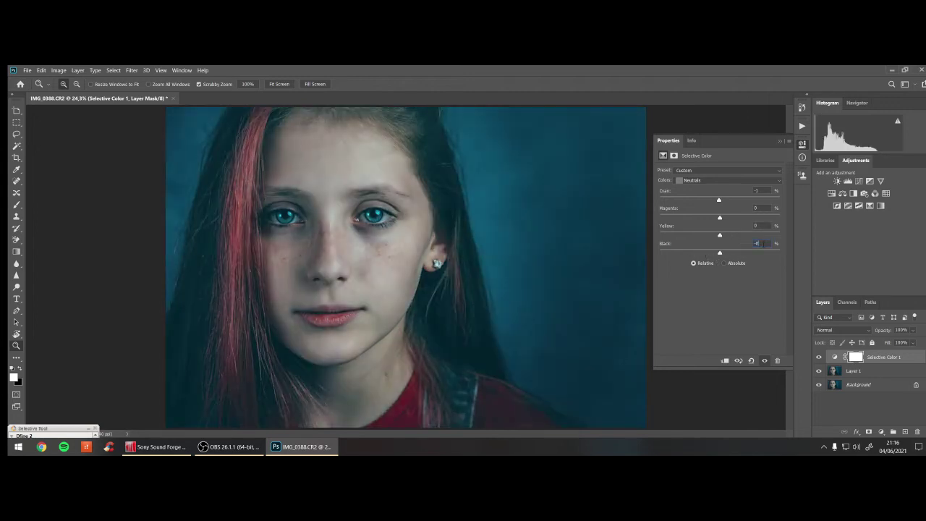
{"action": "left_click", "coordinate": [720, 181]}
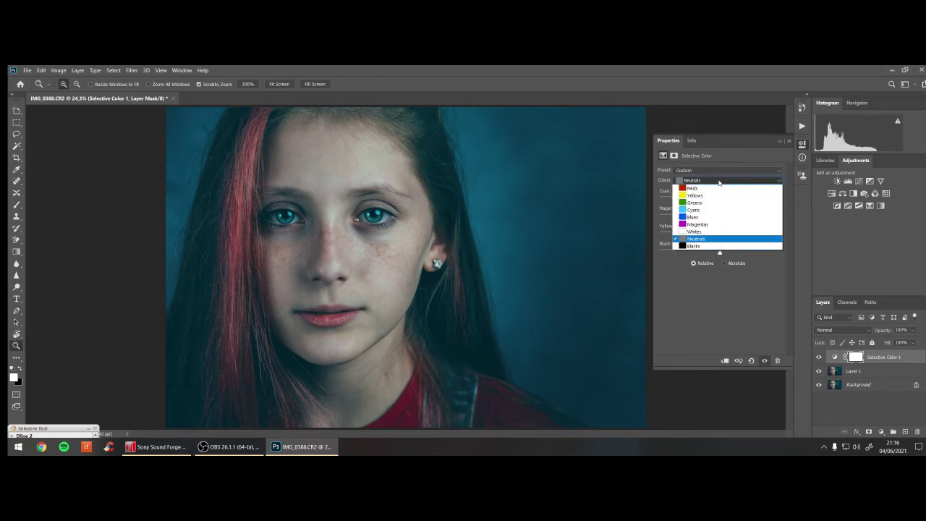
{"action": "left_click", "coordinate": [695, 246]}
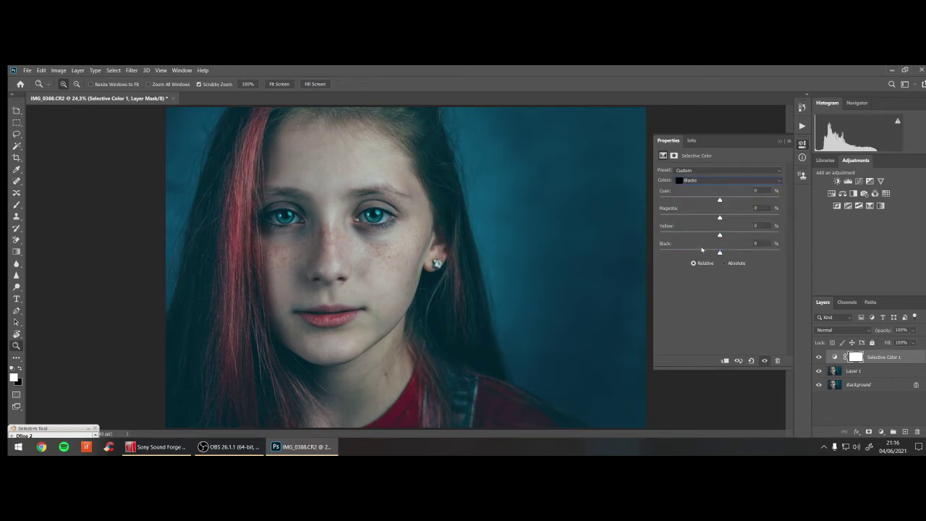
{"action": "left_click_drag", "start_coordinate": [720, 236], "coordinate": [714, 241]}
{"action": "mouse_move", "coordinate": [714, 241]}
{"action": "left_mouse_down"}
{"action": "mouse_move", "coordinate": [706, 242]}
{"action": "mouse_move", "coordinate": [717, 240]}
{"action": "left_mouse_up"}
{"action": "mouse_move", "coordinate": [715, 240]}
{"action": "left_mouse_down"}
{"action": "mouse_move", "coordinate": [750, 237]}
{"action": "mouse_move", "coordinate": [717, 237]}
{"action": "left_mouse_up"}
{"action": "left_click_drag", "start_coordinate": [718, 236], "coordinate": [719, 237]}
{"action": "left_click_drag", "start_coordinate": [718, 253], "coordinate": [721, 254]}
{"action": "double_click", "coordinate": [763, 244]}
{"action": "type", "text": "0"}
- Close the Selective Color properties and toggle the layer on and off, leaving it visible
{"action": "left_click", "coordinate": [780, 141]}
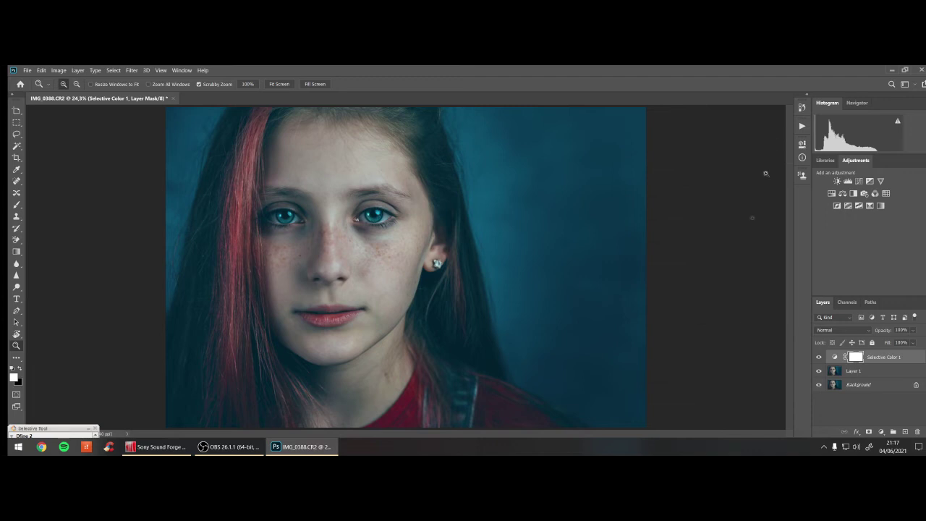
{"action": "left_click", "coordinate": [818, 357]}
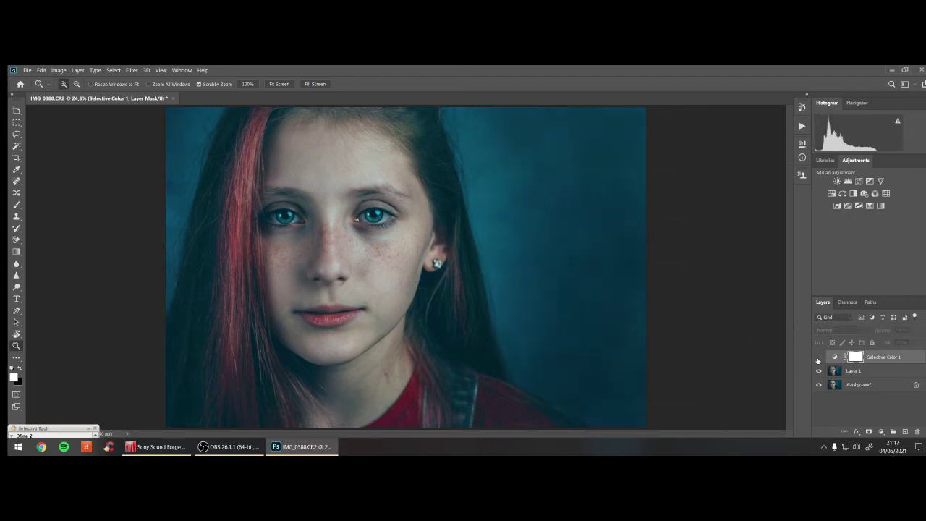
{"action": "left_click", "coordinate": [819, 357]}
{"action": "left_click", "coordinate": [819, 358]}
{"action": "left_click", "coordinate": [819, 357]}
{"action": "left_click", "coordinate": [819, 357]}
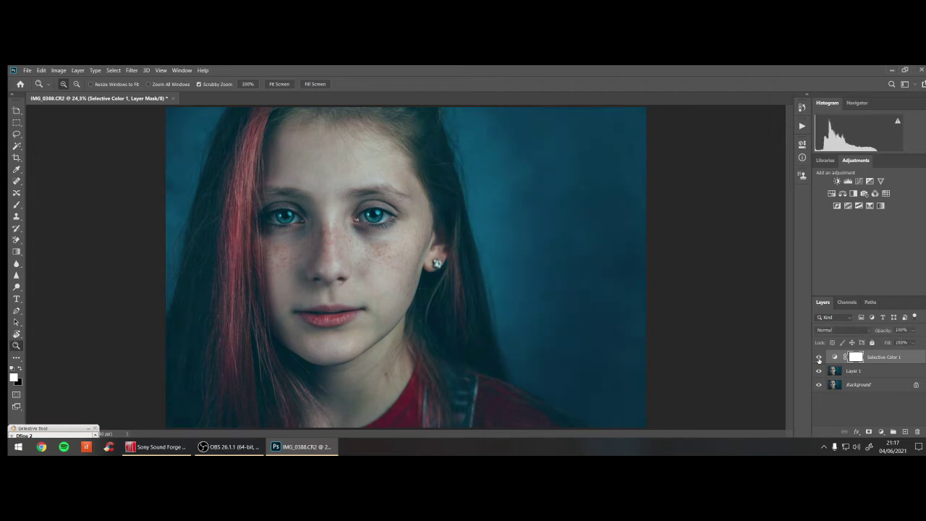
{"action": "left_click", "coordinate": [819, 358]}
- Add a Color Balance adjustment layer and set Midtones Yellow/Blue to +3
{"action": "left_click", "coordinate": [842, 195]}
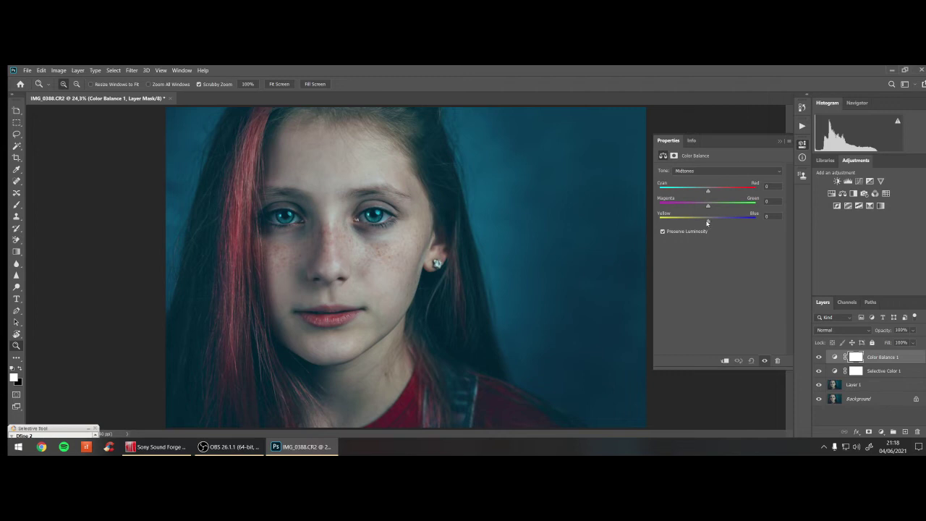
{"action": "left_click_drag", "start_coordinate": [708, 220], "coordinate": [691, 232]}
{"action": "mouse_move", "coordinate": [701, 222]}
{"action": "left_mouse_down"}
{"action": "mouse_move", "coordinate": [719, 224]}
{"action": "mouse_move", "coordinate": [712, 219]}
{"action": "left_mouse_up"}
{"action": "left_click_drag", "start_coordinate": [714, 222], "coordinate": [708, 222]}
{"action": "left_click_drag", "start_coordinate": [708, 220], "coordinate": [709, 222]}
{"action": "left_click_drag", "start_coordinate": [710, 222], "coordinate": [710, 224]}
- Set the Color Balance Midtones Cyan/Red to +6, keeping Magenta/Green at 0
{"action": "left_click_drag", "start_coordinate": [707, 192], "coordinate": [698, 199]}
{"action": "left_click_drag", "start_coordinate": [698, 199], "coordinate": [712, 204]}
{"action": "left_click_drag", "start_coordinate": [712, 204], "coordinate": [710, 205]}
{"action": "left_click_drag", "start_coordinate": [710, 204], "coordinate": [711, 204]}
{"action": "left_click_drag", "start_coordinate": [709, 209], "coordinate": [708, 212]}
- Toggle Color Balance on and off to compare, then close its settings
{"action": "left_click", "coordinate": [818, 358]}
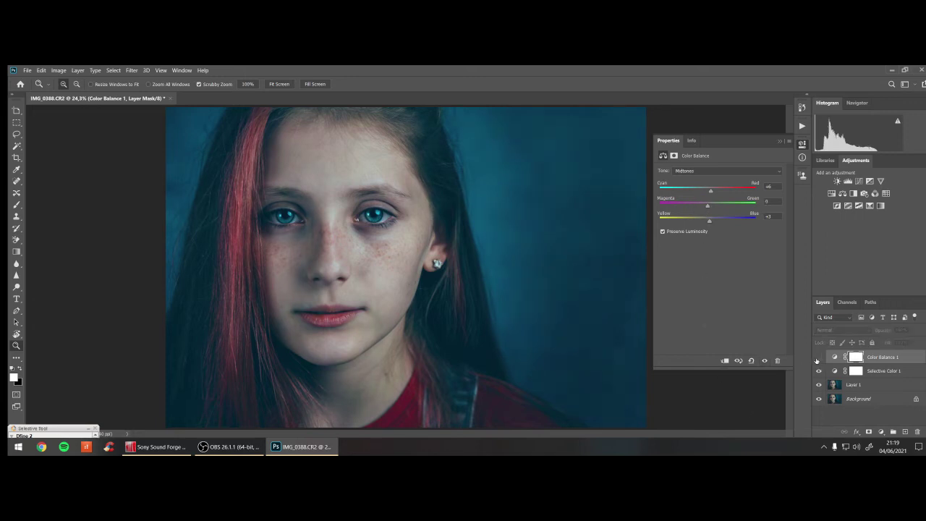
{"action": "left_click", "coordinate": [818, 357]}
{"action": "left_click", "coordinate": [818, 358]}
{"action": "left_click", "coordinate": [818, 357]}
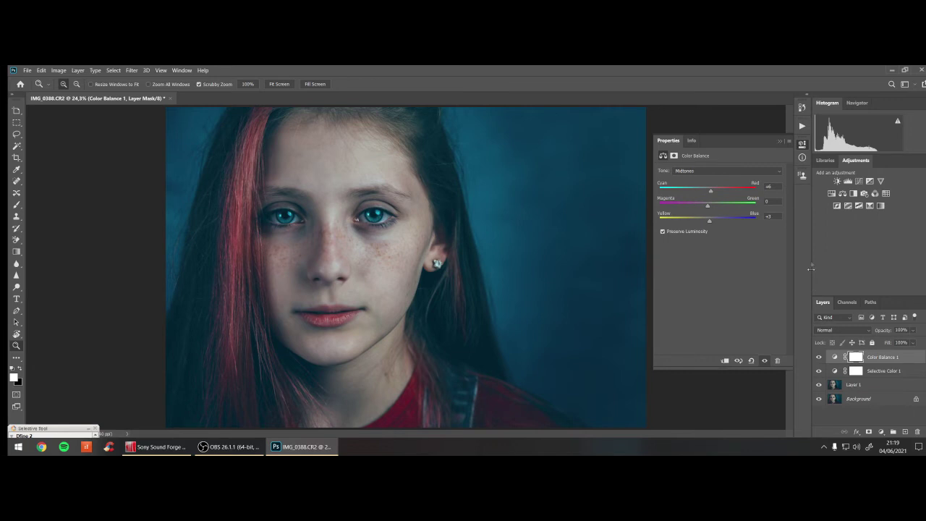
{"action": "left_click", "coordinate": [780, 141]}
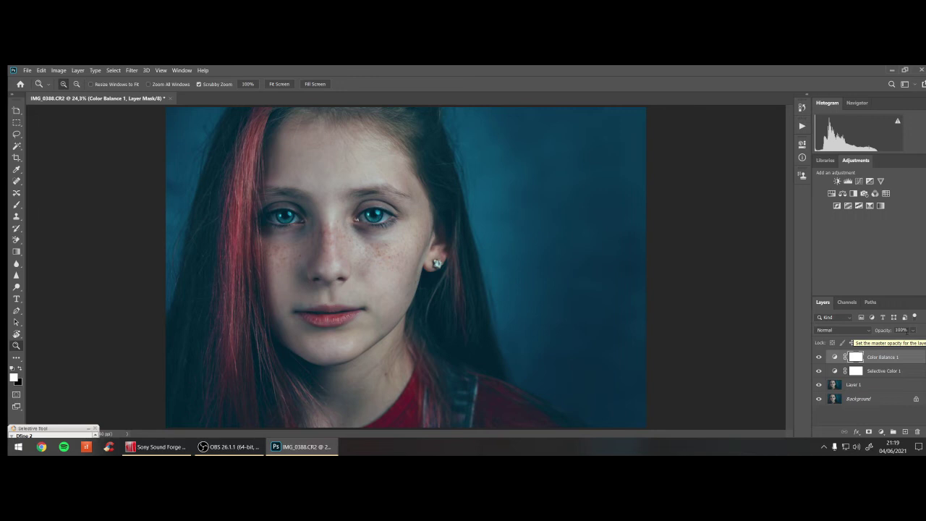
- Stamp all layers into one image, duplicate it as Layer 1, and add a Curves layer above
{"action": "left_click", "coordinate": [867, 401]}
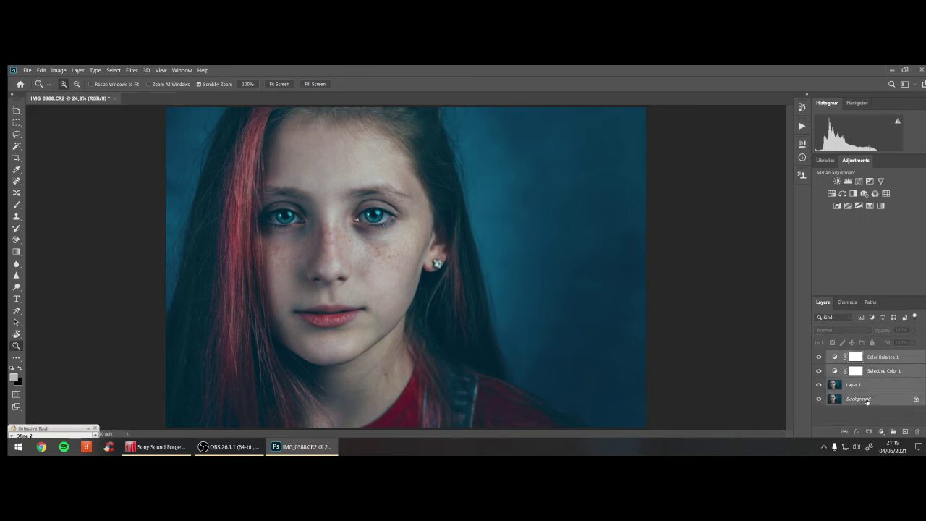
{"action": "key", "text": "ctrl+shift+e"}
{"action": "key", "text": "ctrl+j"}
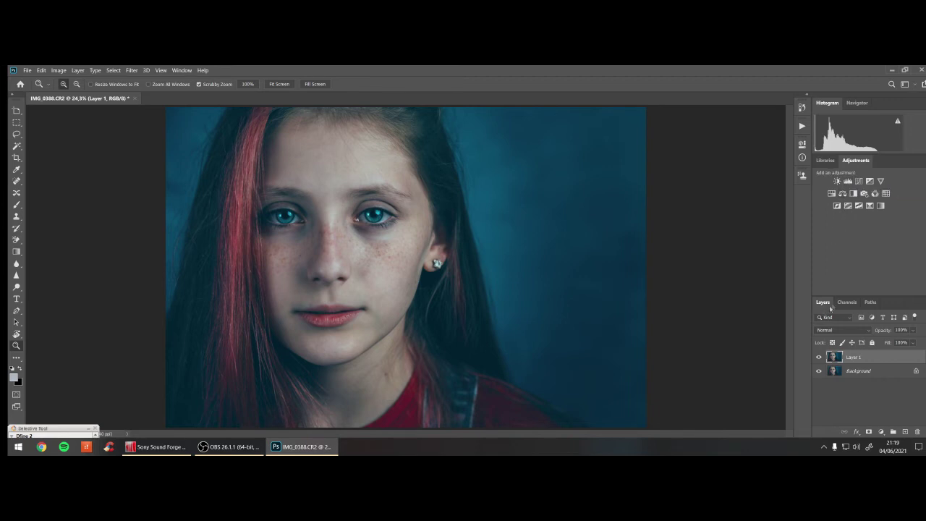
{"action": "left_click", "coordinate": [859, 181]}
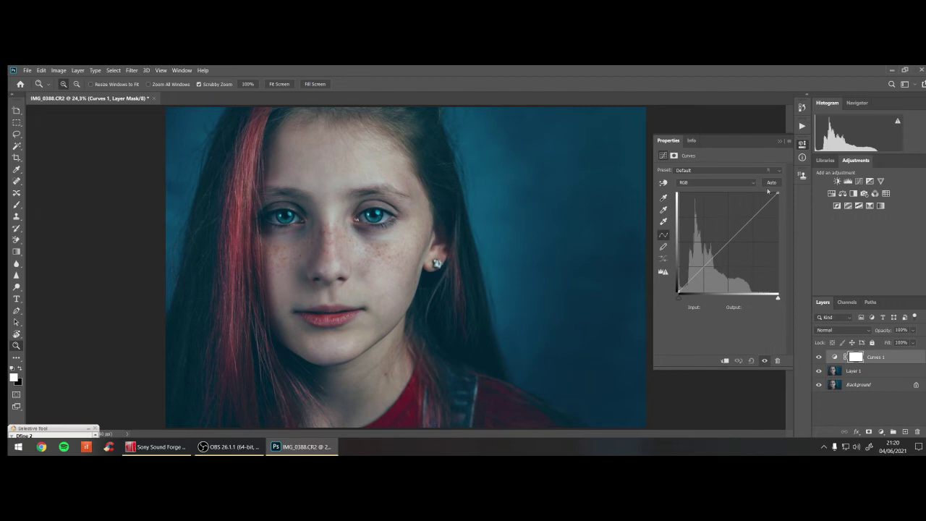
- Load the saved 'efeito matte' curves preset into the Curves 1 layer
{"action": "left_click", "coordinate": [790, 142]}
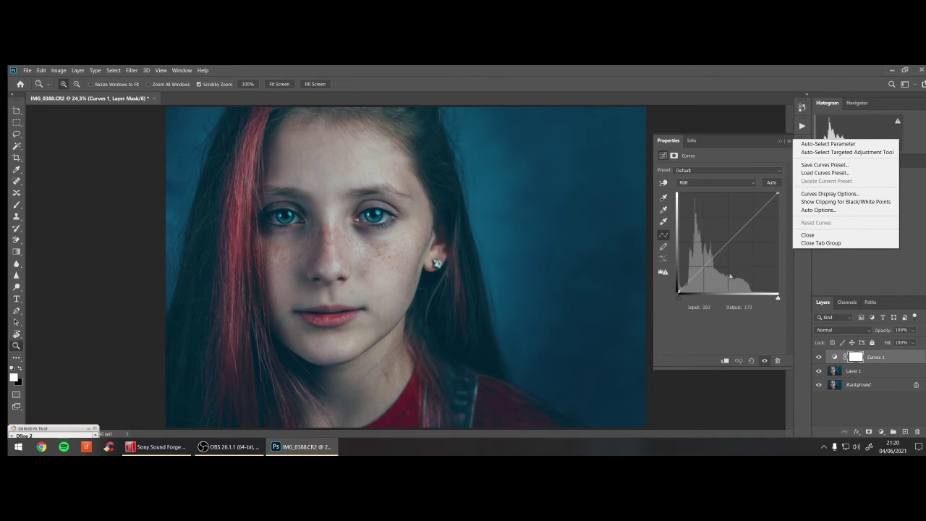
{"action": "left_click", "coordinate": [818, 174]}
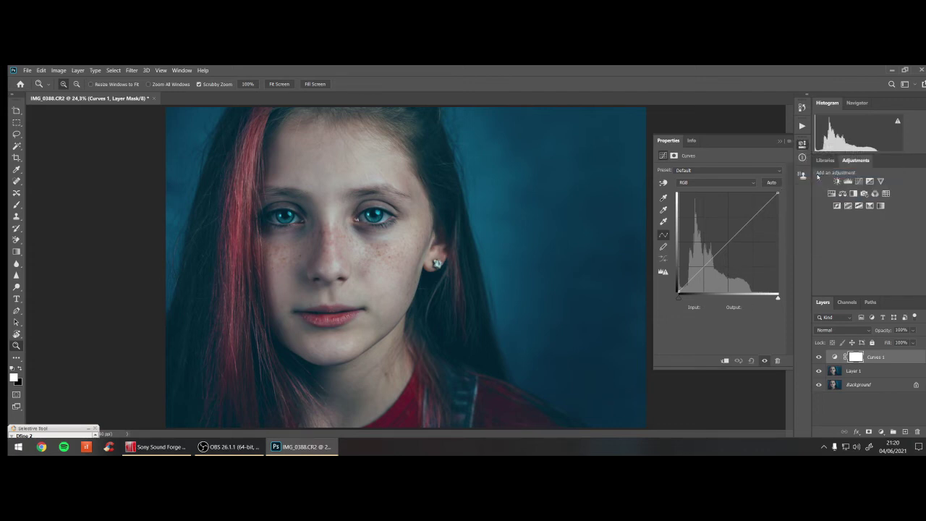
{"action": "left_click", "coordinate": [302, 169]}
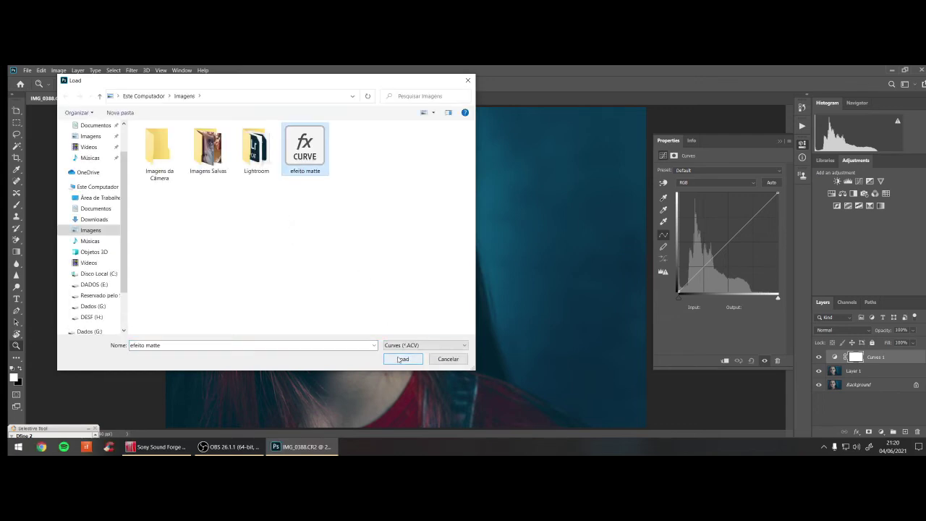
{"action": "left_click", "coordinate": [400, 360]}
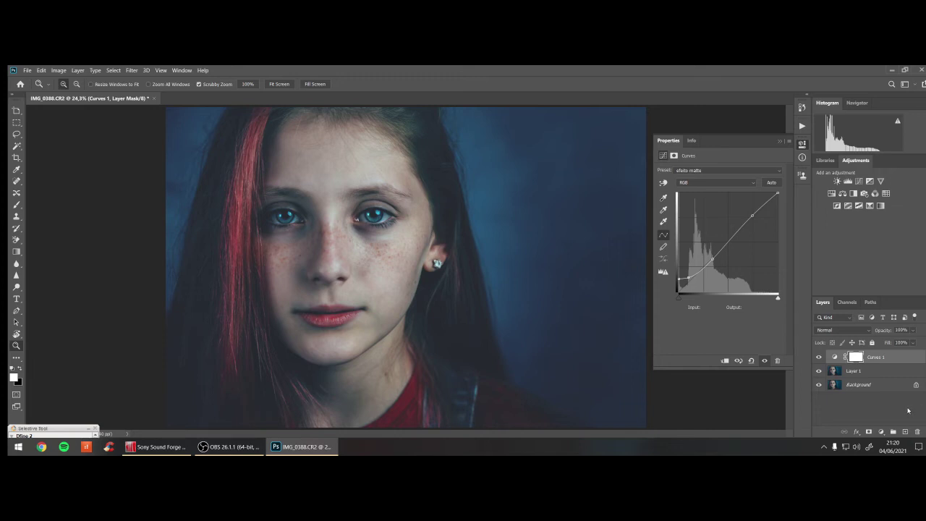
- Merge the Curves layer down into Layer 1, then step back in the History panel
{"action": "left_click", "coordinate": [778, 143]}
{"action": "key", "text": "ctrl+e"}
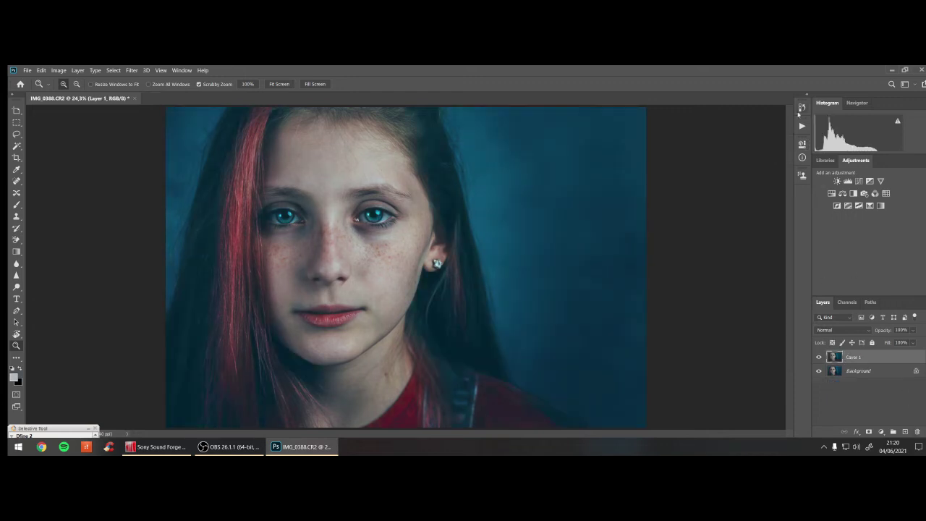
{"action": "left_click", "coordinate": [801, 109]}
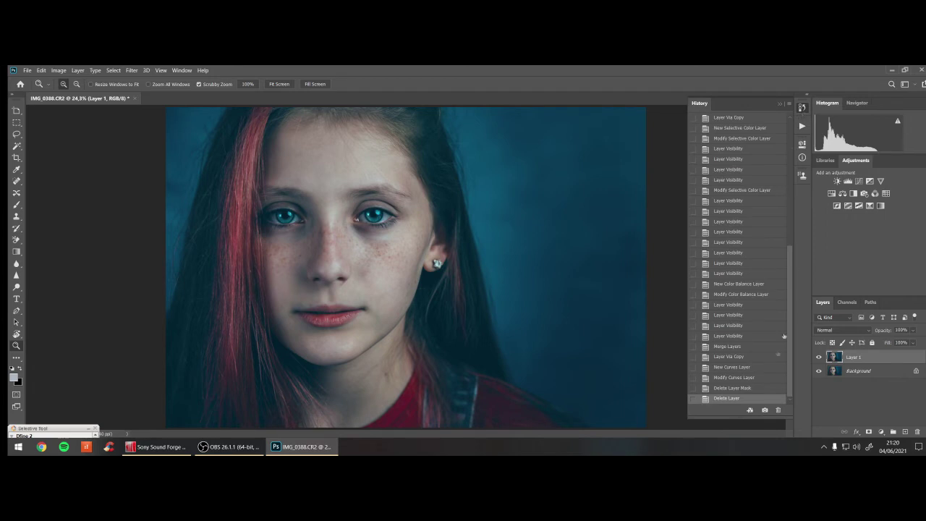
{"action": "left_click", "coordinate": [740, 378]}
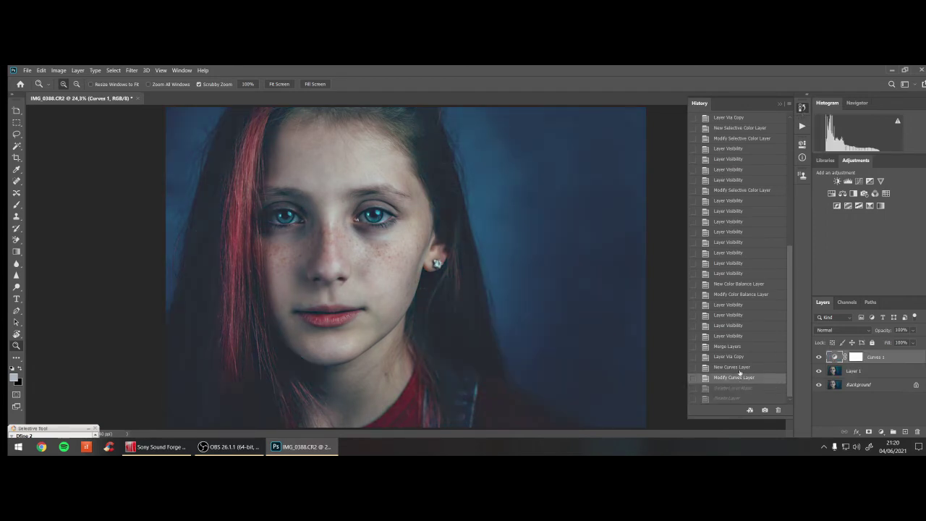
- Step back four History states to the last Layer Visibility before Merge Layers, then close History
{"action": "left_click", "coordinate": [732, 367]}
{"action": "left_click", "coordinate": [731, 357]}
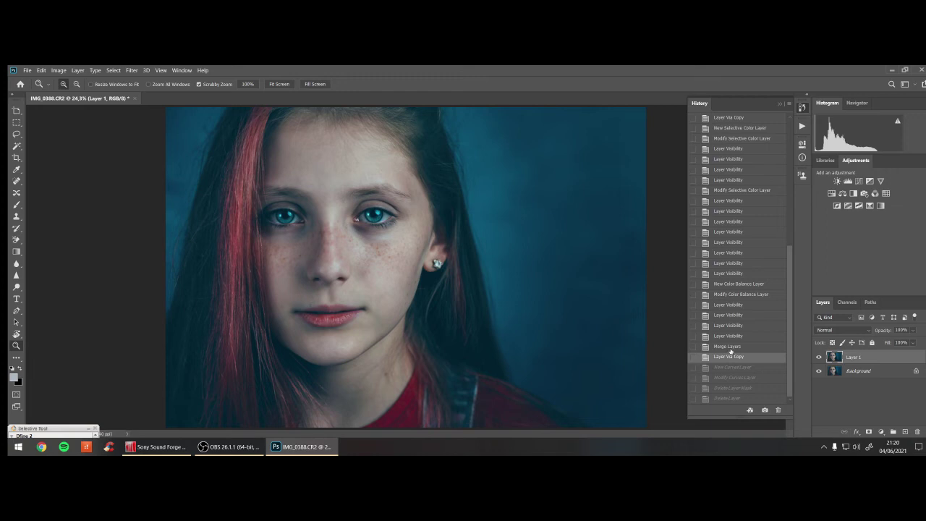
{"action": "left_click", "coordinate": [731, 346]}
{"action": "left_click", "coordinate": [731, 337]}
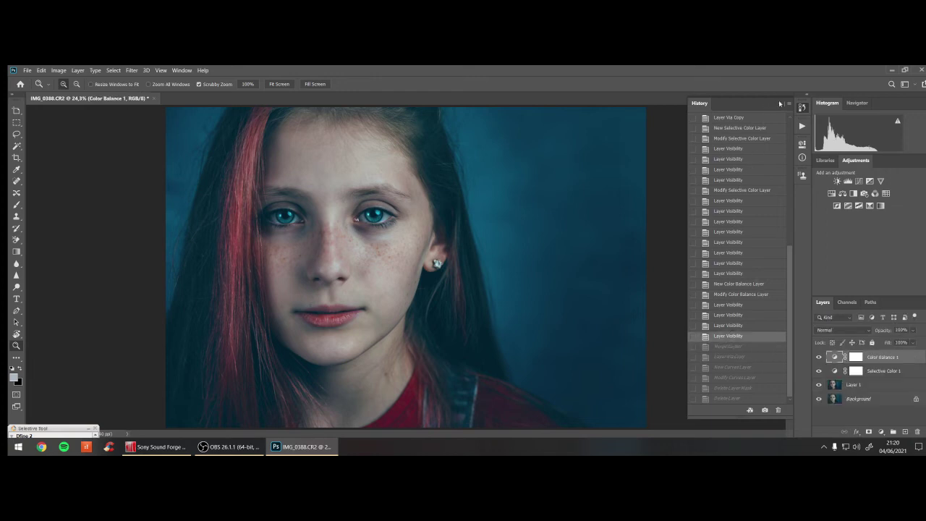
{"action": "left_click", "coordinate": [780, 103]}
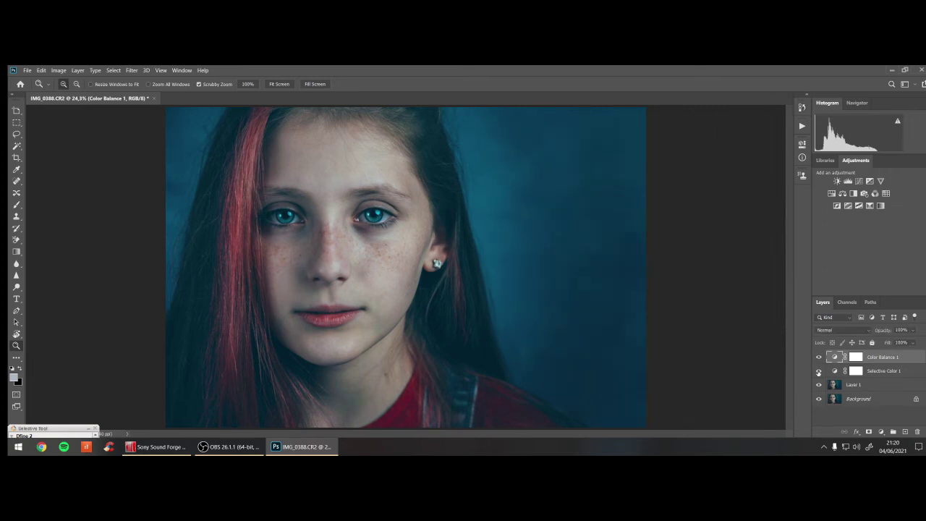
- Reopen the Color Balance 1 settings and its options menu, then dismiss the menu
{"action": "double_click", "coordinate": [835, 358]}
{"action": "left_click", "coordinate": [789, 141]}
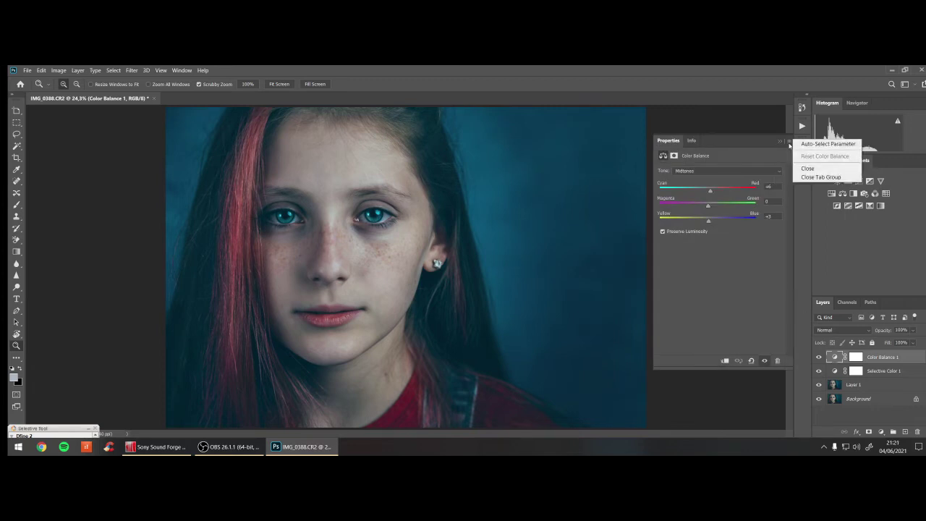
{"action": "left_click", "coordinate": [790, 146]}
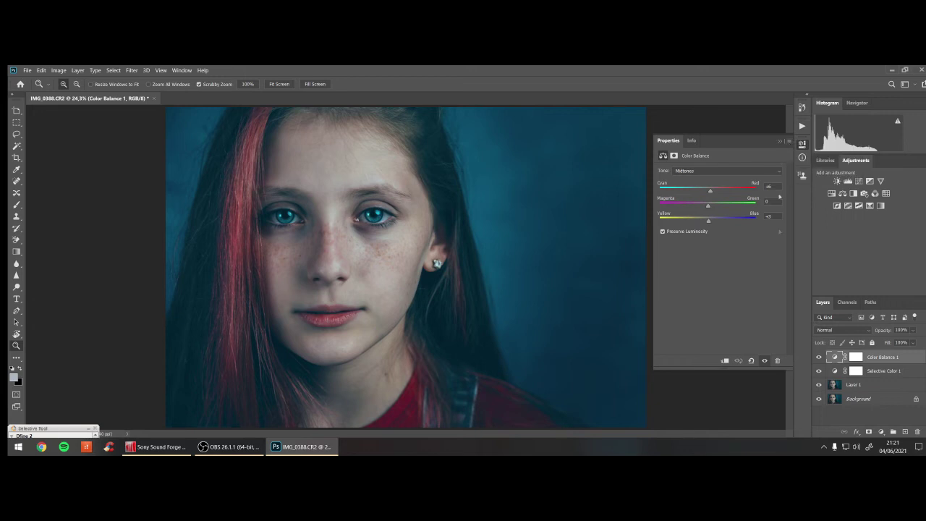
- Show Selective Color 1's Reds values (Cyan -15, Magenta 0, Yellow 0, Black +9) and its options
{"action": "left_click", "coordinate": [836, 372]}
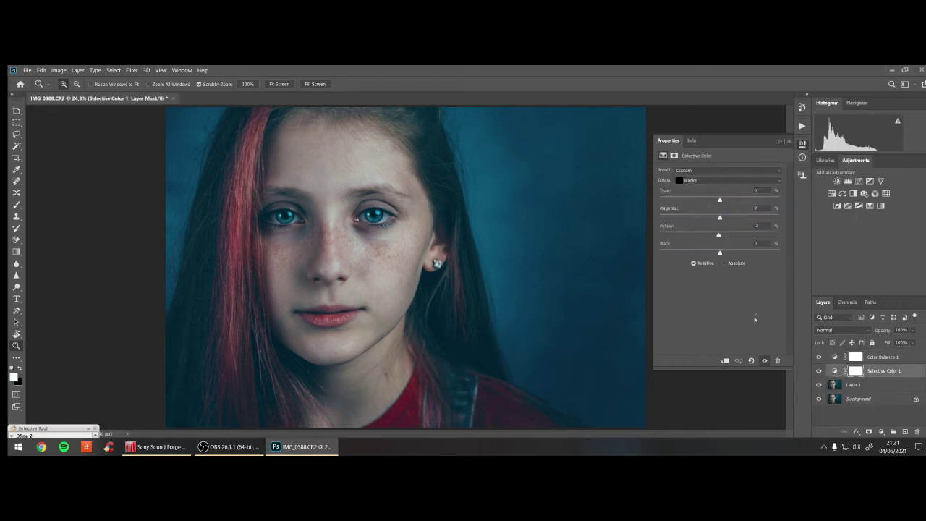
{"action": "left_click", "coordinate": [733, 181]}
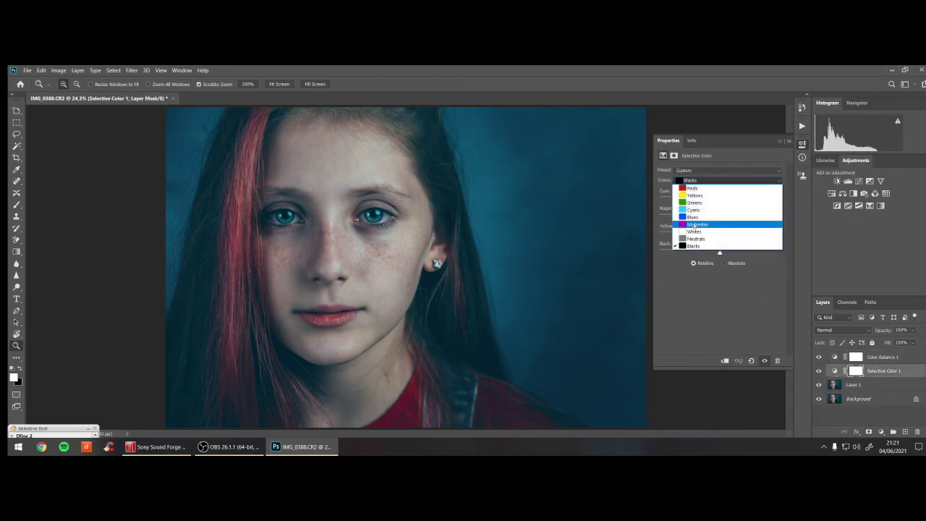
{"action": "left_click", "coordinate": [696, 210]}
{"action": "left_click", "coordinate": [700, 180]}
{"action": "left_click", "coordinate": [701, 189]}
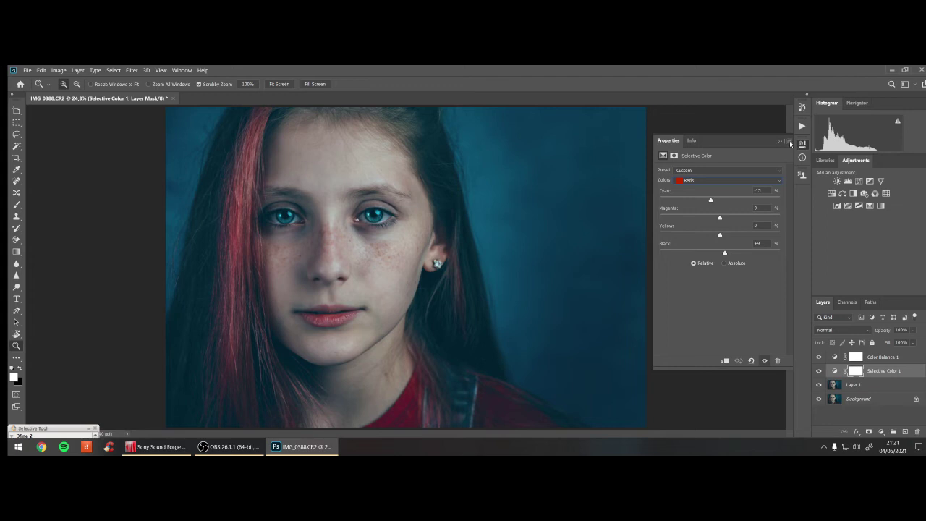
{"action": "left_click", "coordinate": [790, 141]}
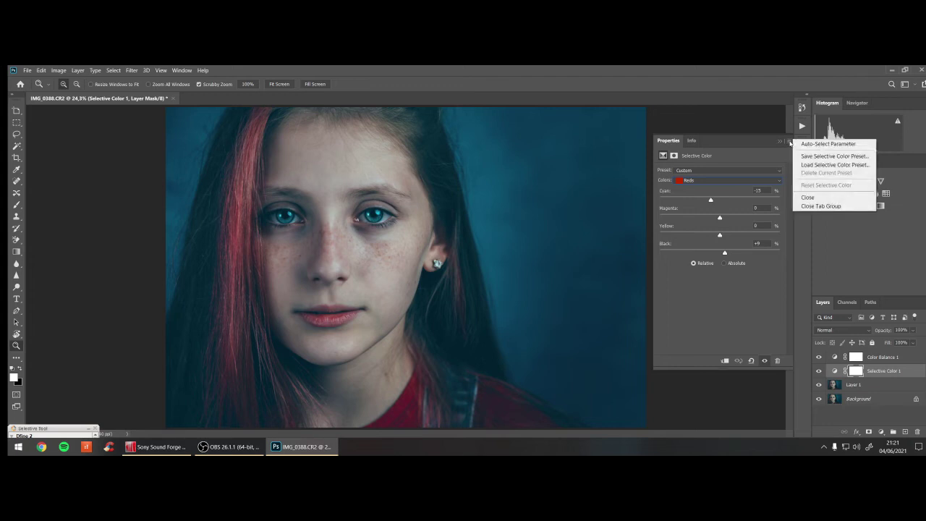
- Save Selective Color 1's settings as a preset file named 'RAFA AZUL'
{"action": "left_click", "coordinate": [833, 156]}
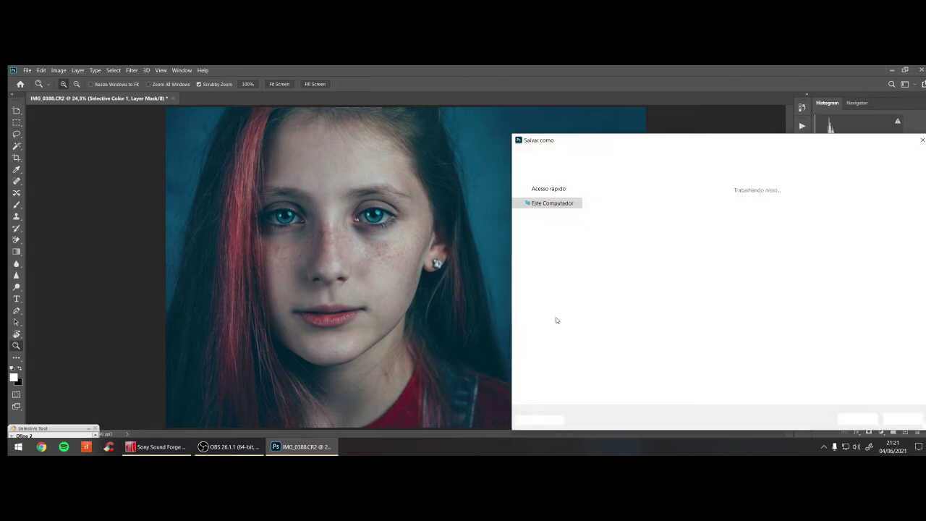
{"action": "left_click_drag", "start_coordinate": [703, 141], "coordinate": [522, 102]}
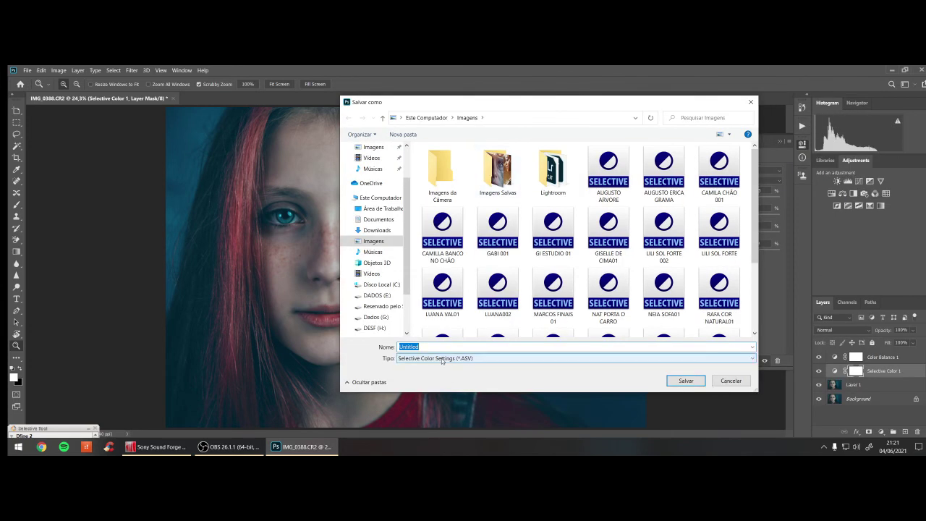
{"action": "type", "text": "RAFA "}
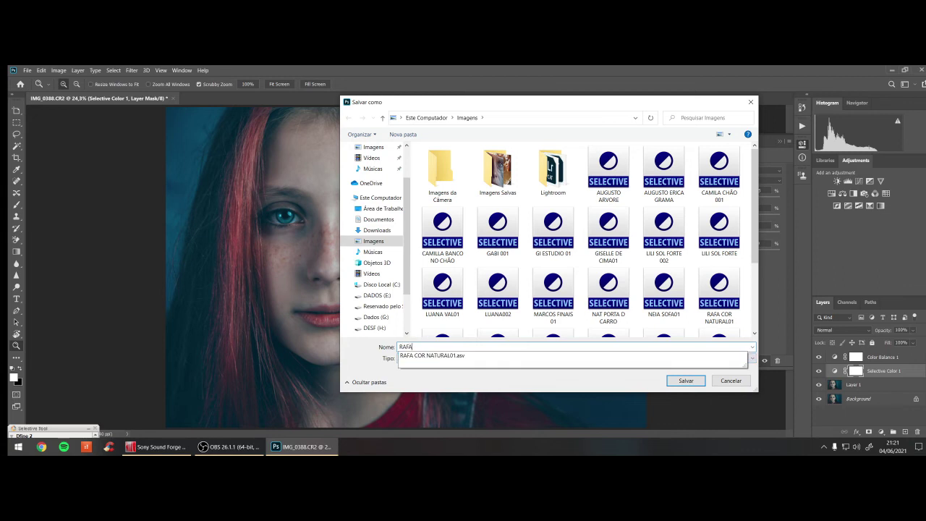
{"action": "type", "text": "AZUL"}
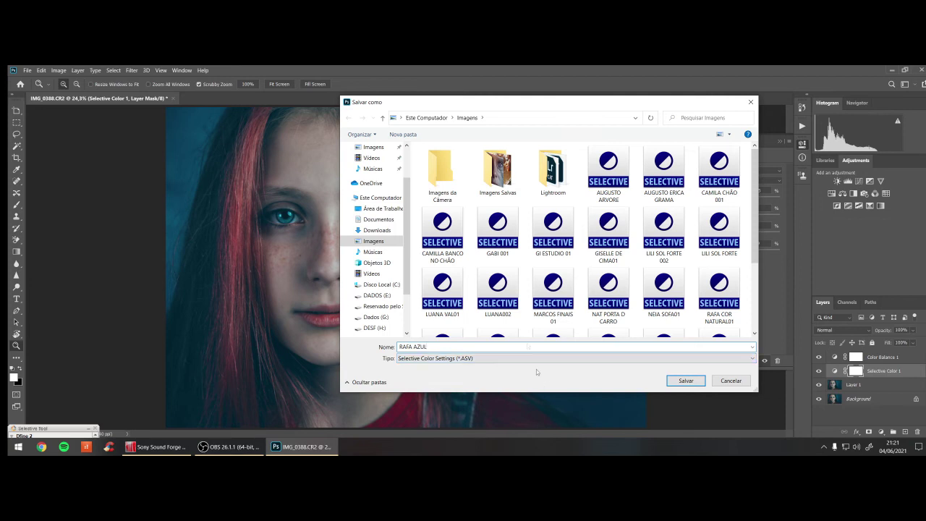
{"action": "scroll", "coordinate": [598, 239], "scroll_direction": "down", "scroll_amount": 2}
{"action": "scroll", "coordinate": [598, 239], "scroll_direction": "up", "scroll_amount": 3}
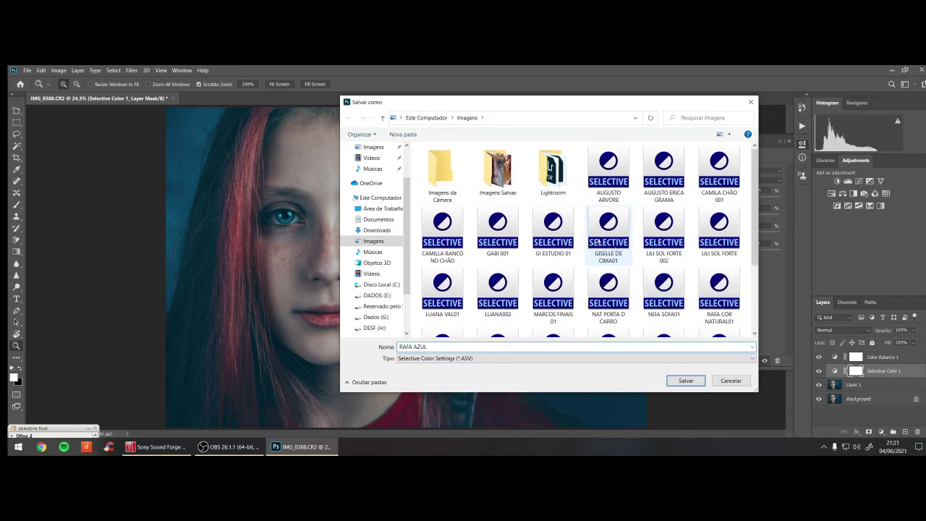
{"action": "left_click", "coordinate": [676, 380]}
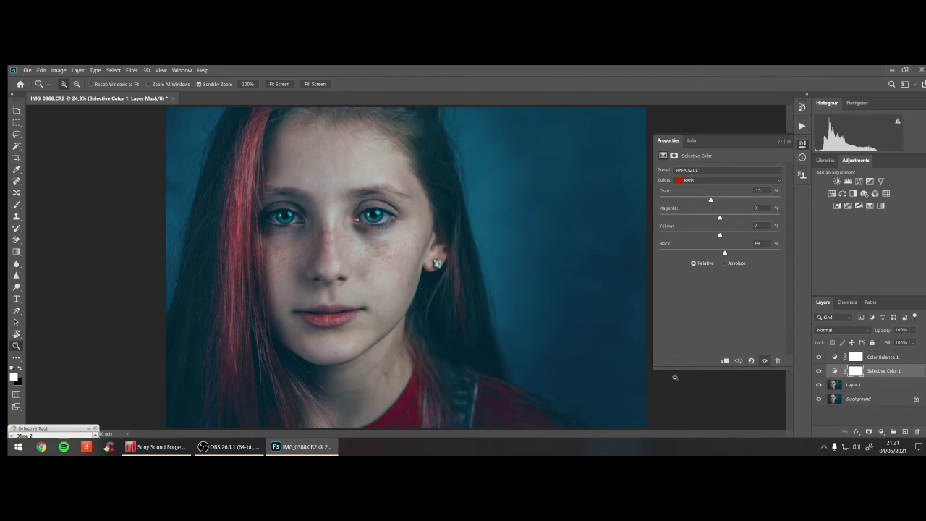
- Hide Color Balance 1, delete Selective Color 1 and its mask, and add a default Selective Color layer
{"action": "left_click", "coordinate": [782, 142]}
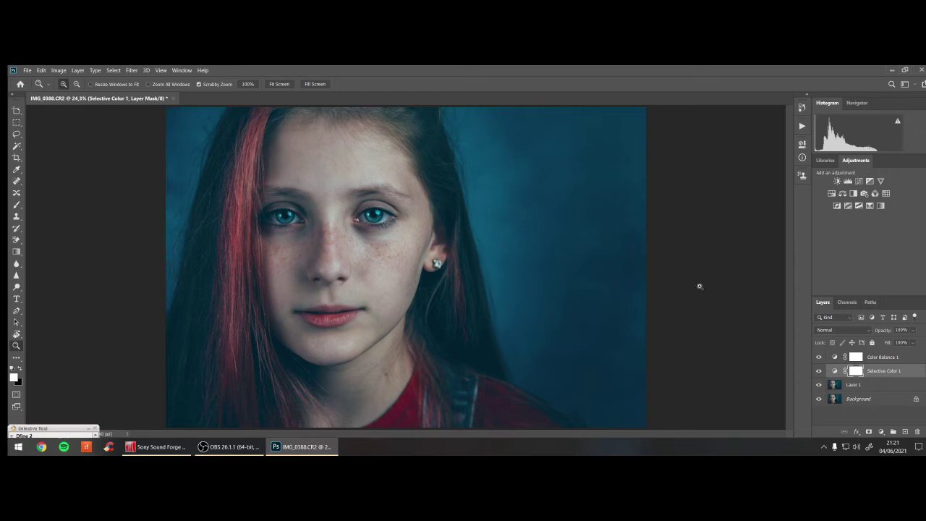
{"action": "left_click", "coordinate": [819, 357]}
{"action": "left_click", "coordinate": [872, 388]}
{"action": "left_click_drag", "start_coordinate": [856, 371], "coordinate": [917, 433]}
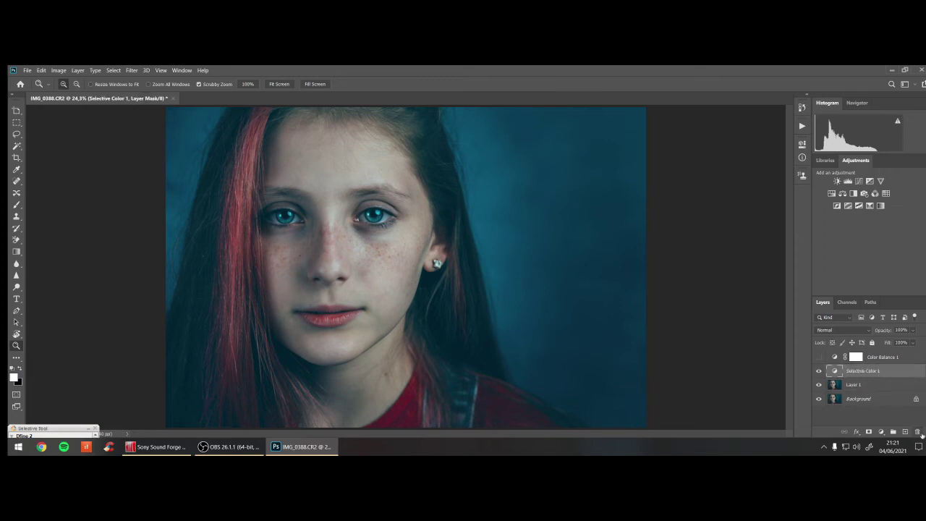
{"action": "left_click", "coordinate": [917, 432]}
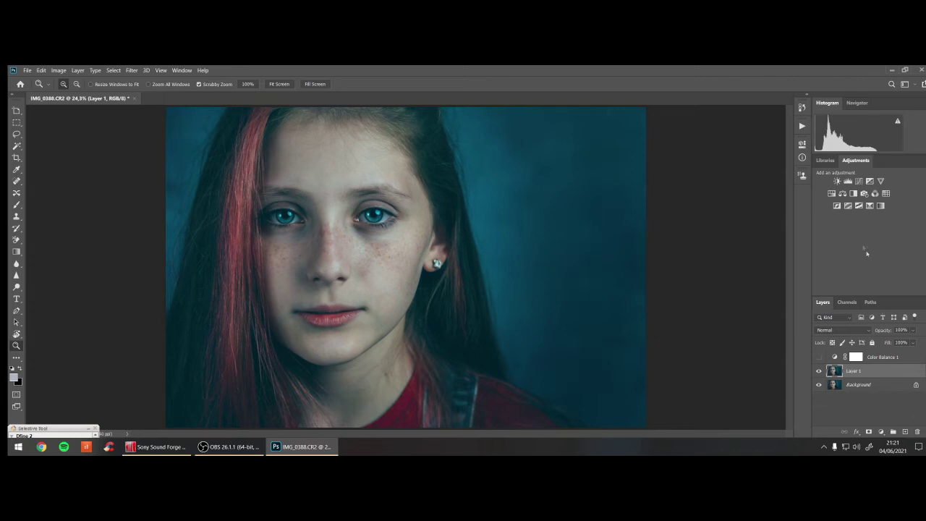
{"action": "left_click", "coordinate": [869, 207]}
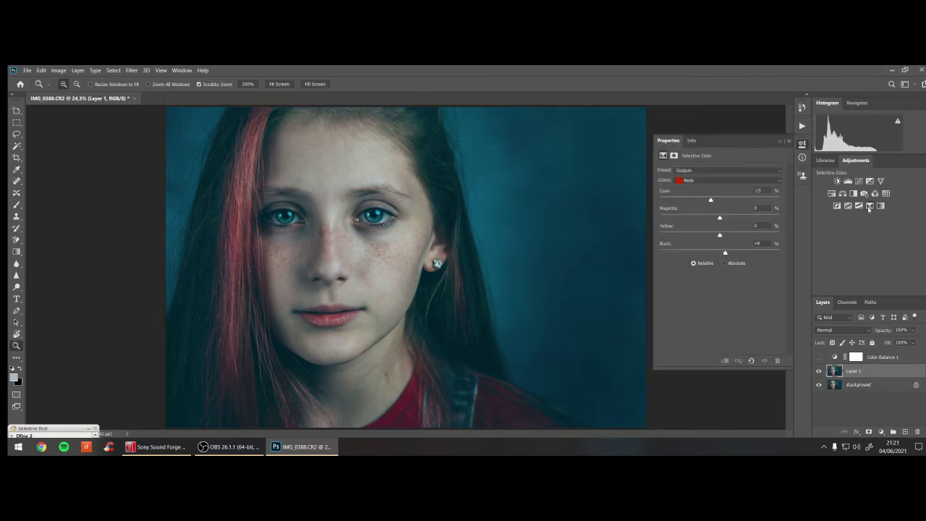
{"action": "left_click", "coordinate": [788, 142]}
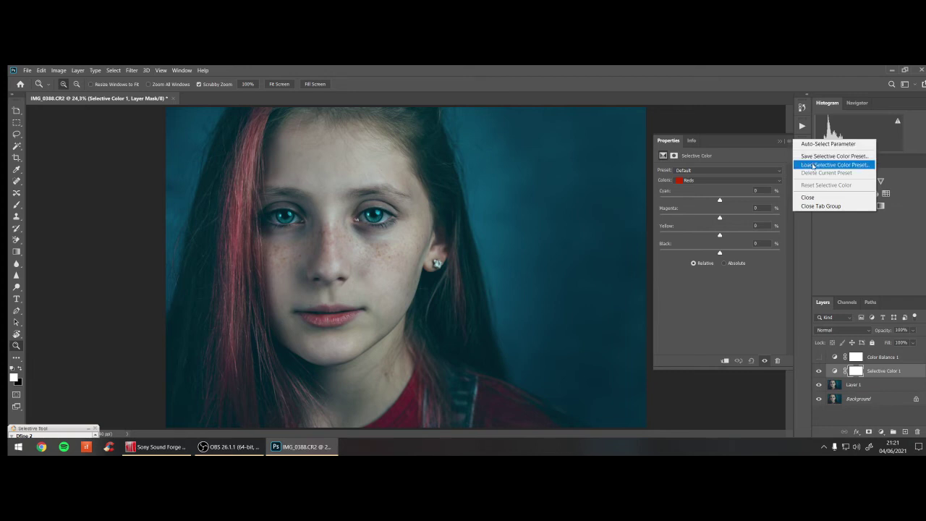
- Load the 'RAFA AZUL' preset, restoring Reds to Cyan -15 and Black +9
{"action": "left_click", "coordinate": [814, 166]}
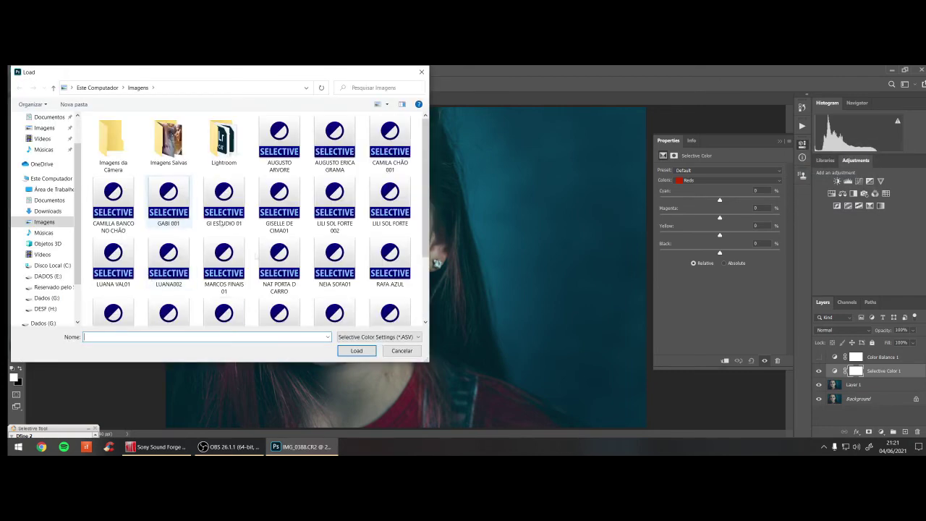
{"action": "scroll", "coordinate": [322, 269], "scroll_direction": "down", "scroll_amount": 2}
{"action": "left_click", "coordinate": [391, 166]}
{"action": "left_click", "coordinate": [357, 350]}
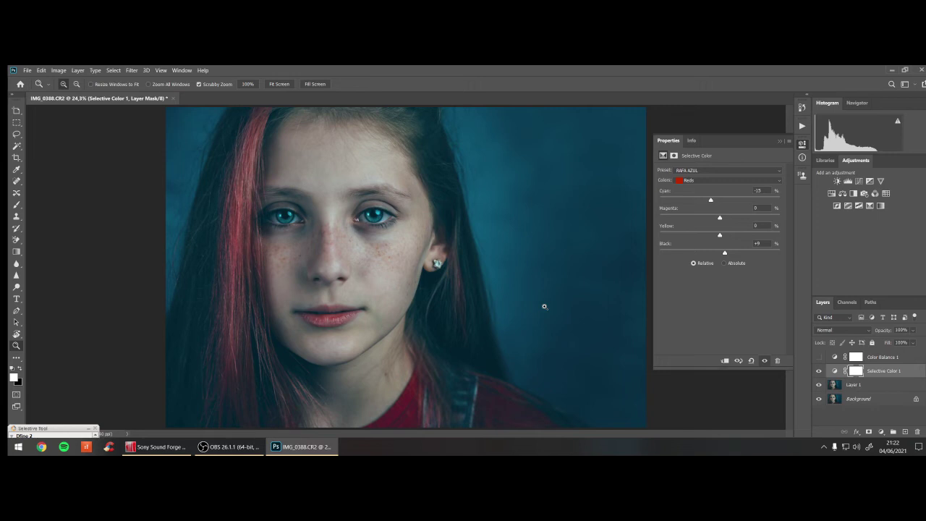
- Make Color Balance 1 visible, select the layers down to Background, then undo the last action
{"action": "left_click", "coordinate": [780, 142]}
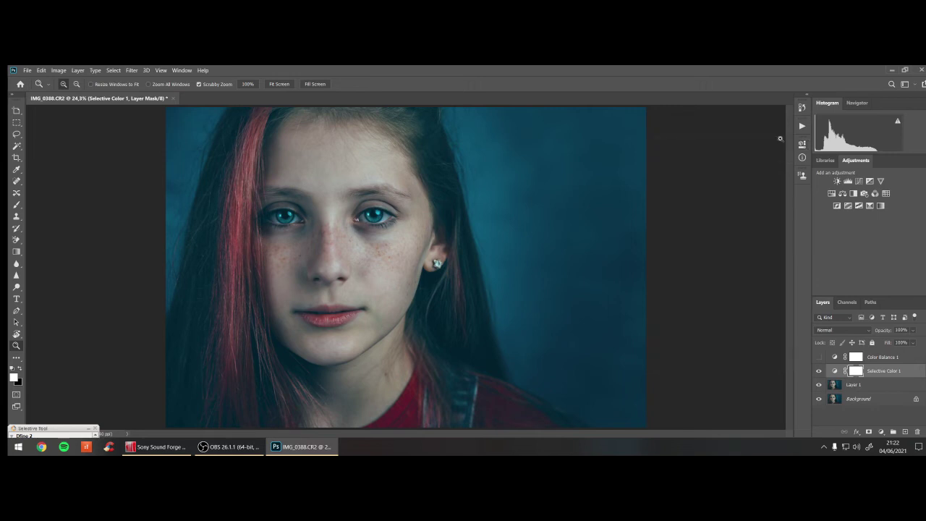
{"action": "left_click", "coordinate": [878, 357]}
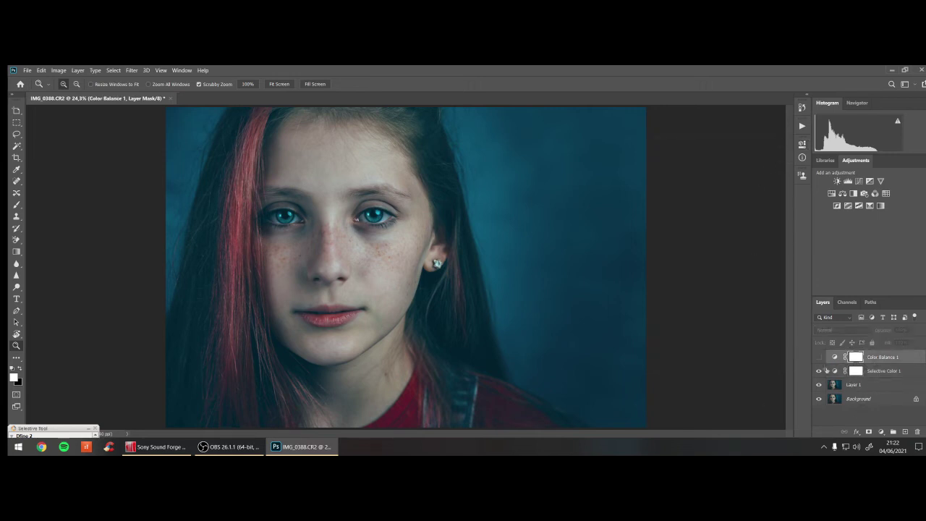
{"action": "left_click", "coordinate": [819, 357]}
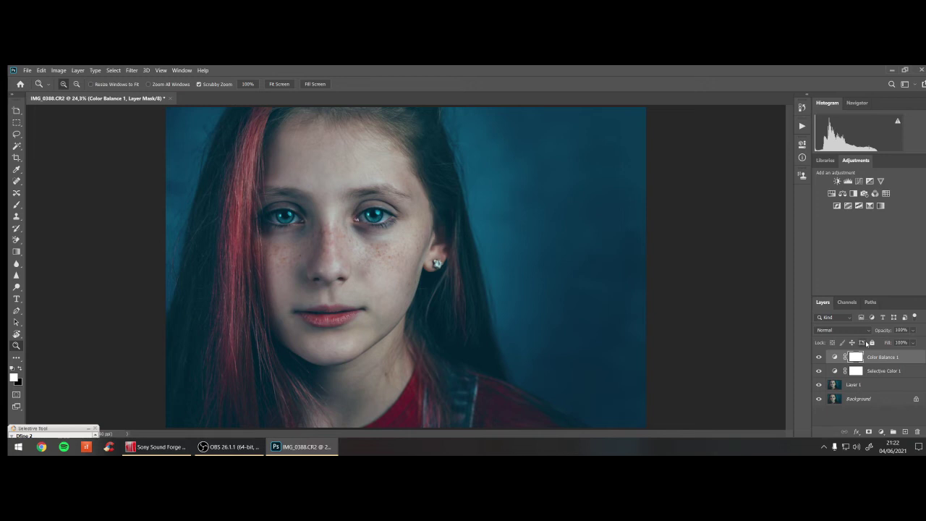
{"action": "left_click", "coordinate": [859, 401]}
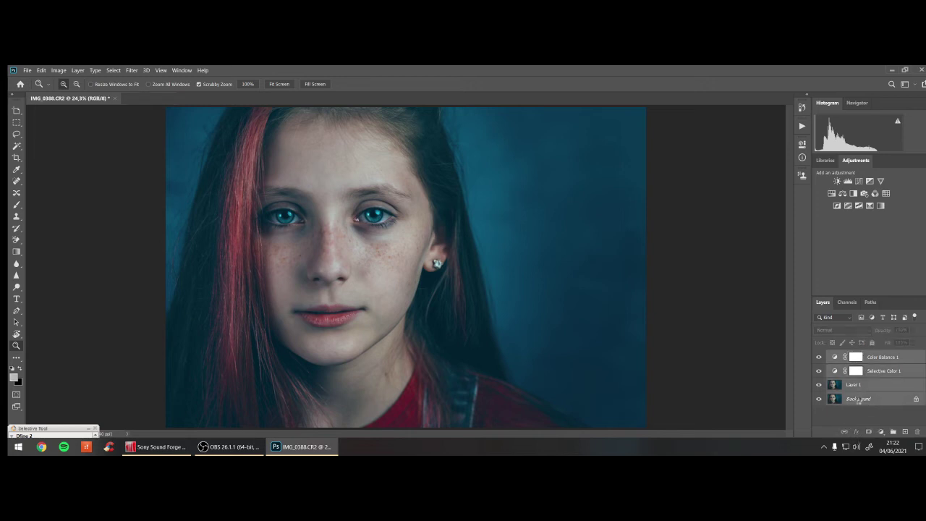
{"action": "key", "text": "ctrl+z"}
{"action": "key", "text": "ctrl+z"}
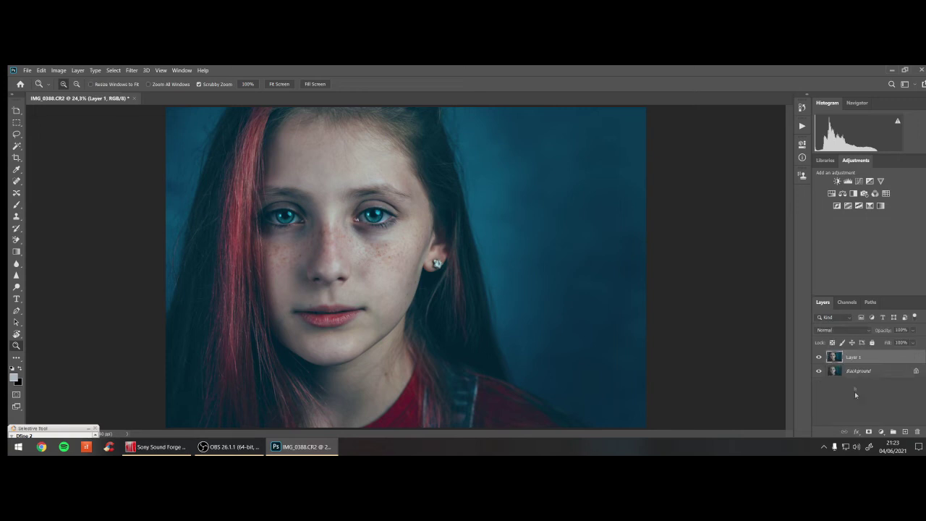
- Add a Curves 1 layer above Layer 1 loaded with the 'efeito matte' preset for lifted shadows
{"action": "left_click", "coordinate": [859, 181]}
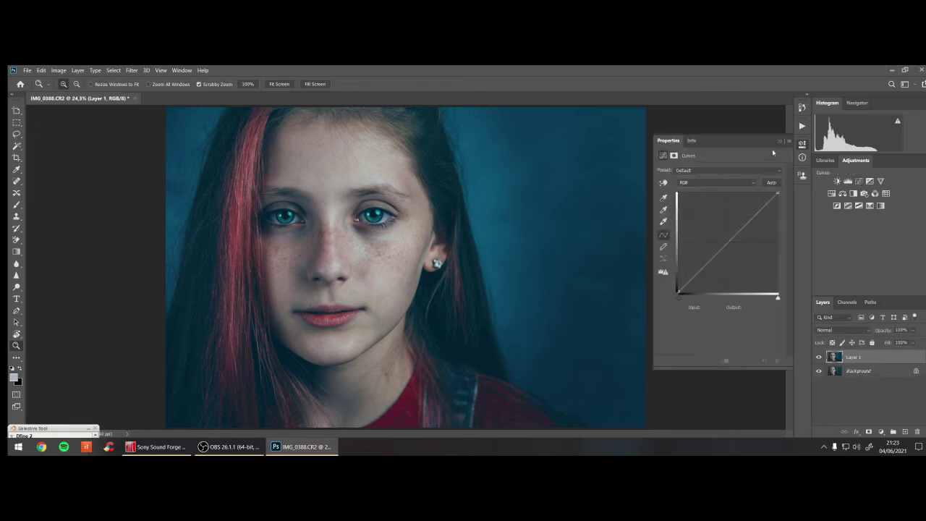
{"action": "left_click", "coordinate": [789, 141]}
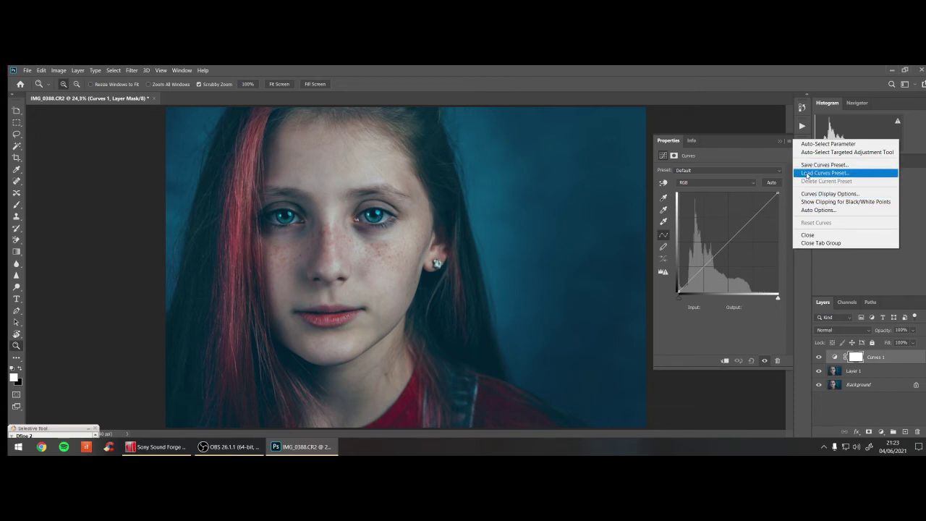
{"action": "left_click", "coordinate": [807, 174]}
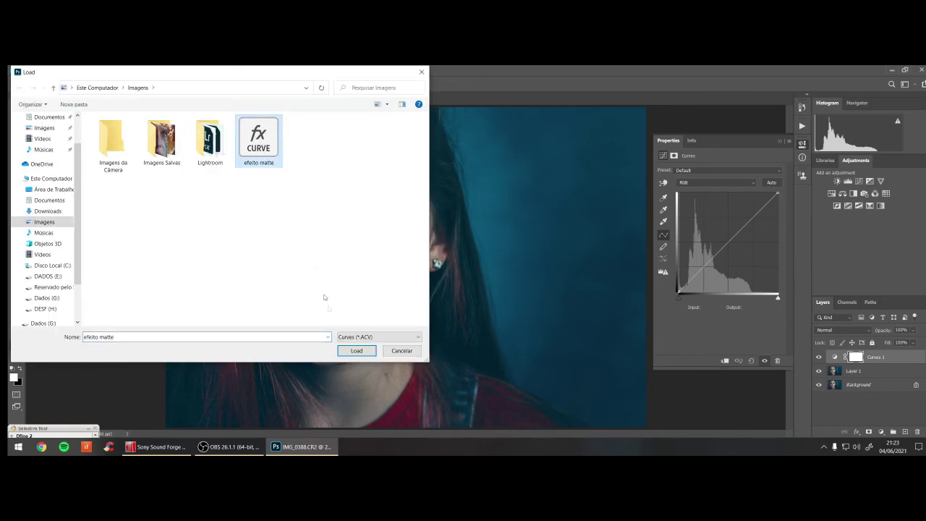
{"action": "left_click", "coordinate": [356, 350]}
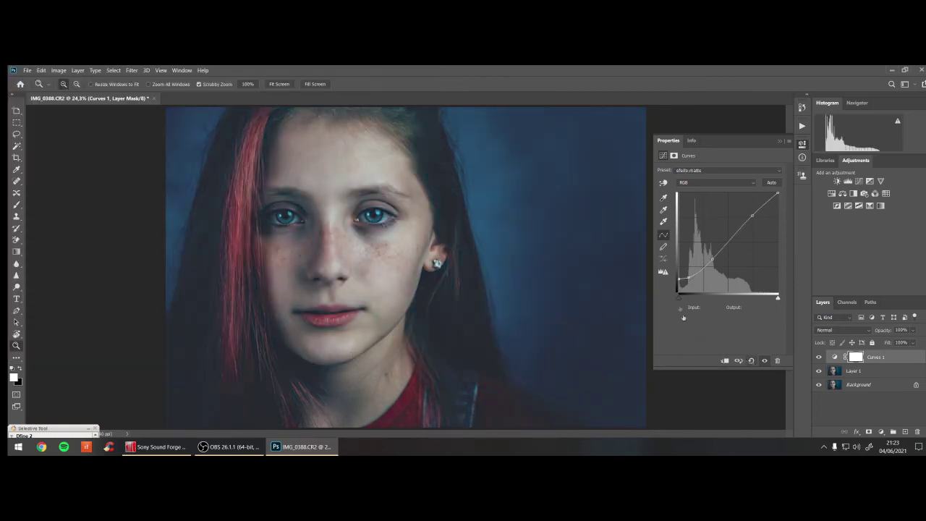
{"action": "left_click_drag", "start_coordinate": [683, 280], "coordinate": [688, 276]}
{"action": "left_click", "coordinate": [778, 194]}
{"action": "left_click_drag", "start_coordinate": [778, 194], "coordinate": [780, 192]}
{"action": "left_click", "coordinate": [779, 141]}
{"action": "left_click", "coordinate": [902, 330]}
{"action": "type", "text": "50"}
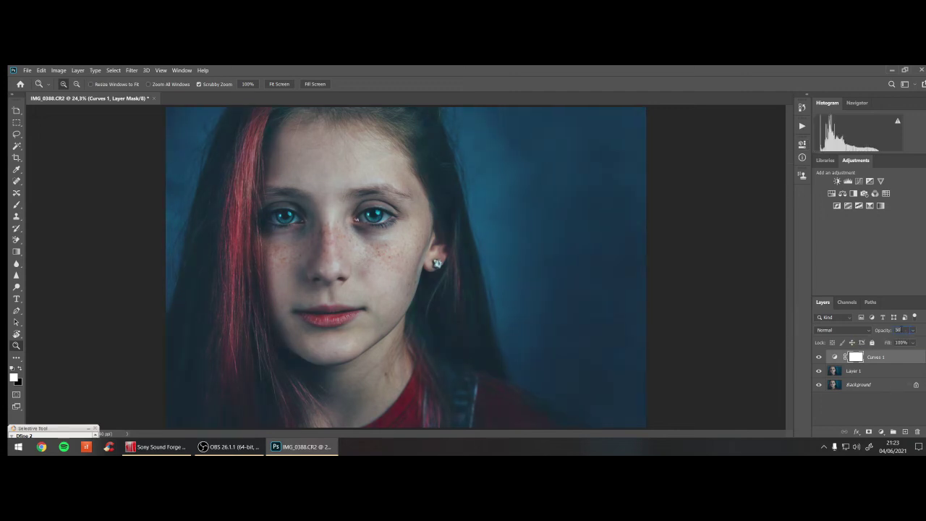
{"action": "left_click", "coordinate": [819, 358]}
{"action": "left_click", "coordinate": [819, 358]}
{"action": "left_click", "coordinate": [819, 358]}
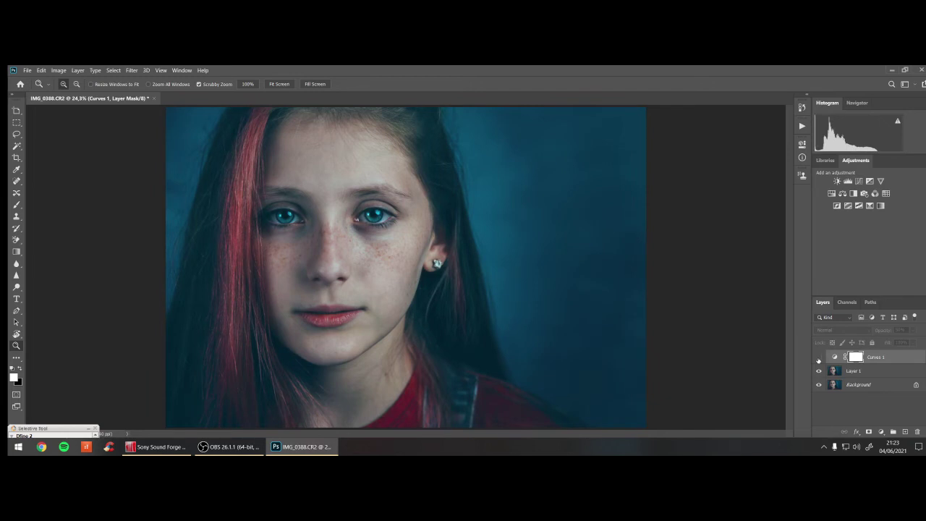
{"action": "left_click", "coordinate": [819, 357]}
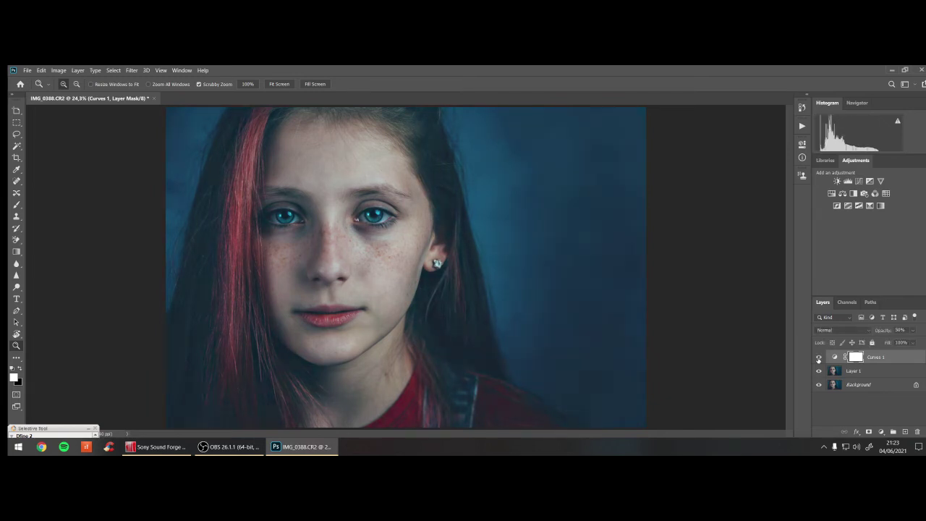
{"action": "left_click", "coordinate": [819, 358]}
{"action": "left_click", "coordinate": [819, 357]}
{"action": "double_click", "coordinate": [836, 356]}
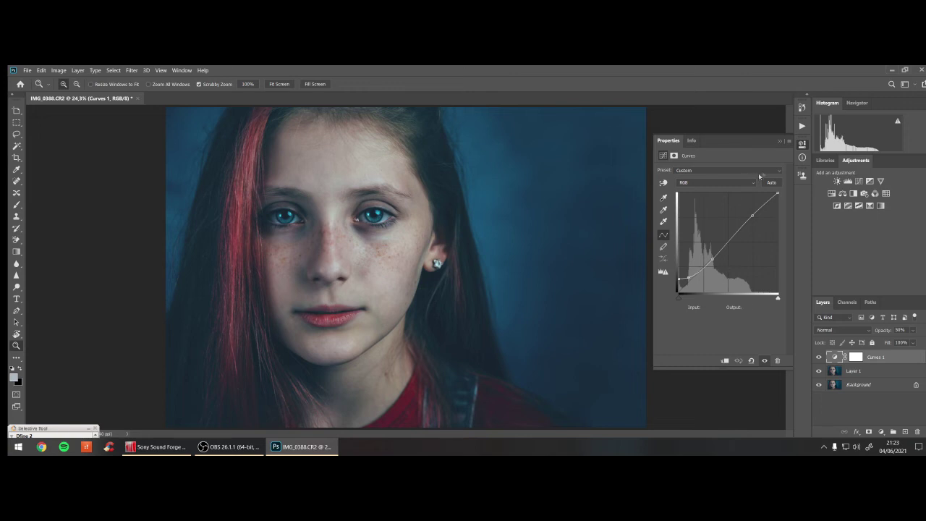
{"action": "left_click", "coordinate": [782, 141]}
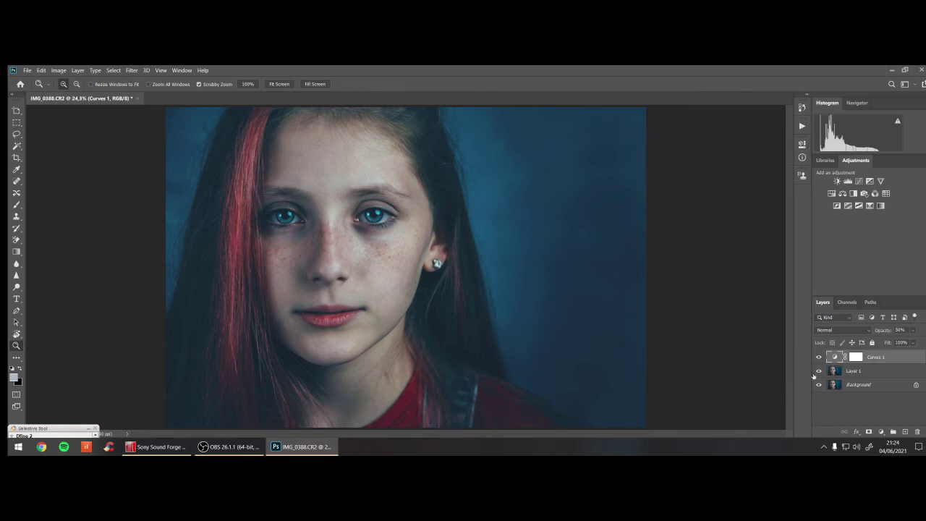
- Add a Levels 1 layer above Curves 1 with input levels 0, 0.92 and 235
{"action": "left_click", "coordinate": [847, 181]}
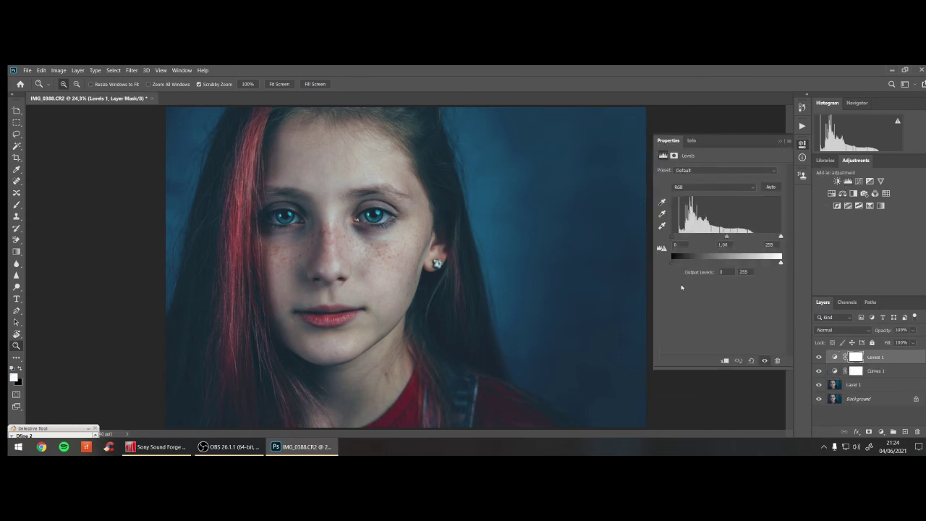
{"action": "left_click", "coordinate": [790, 141]}
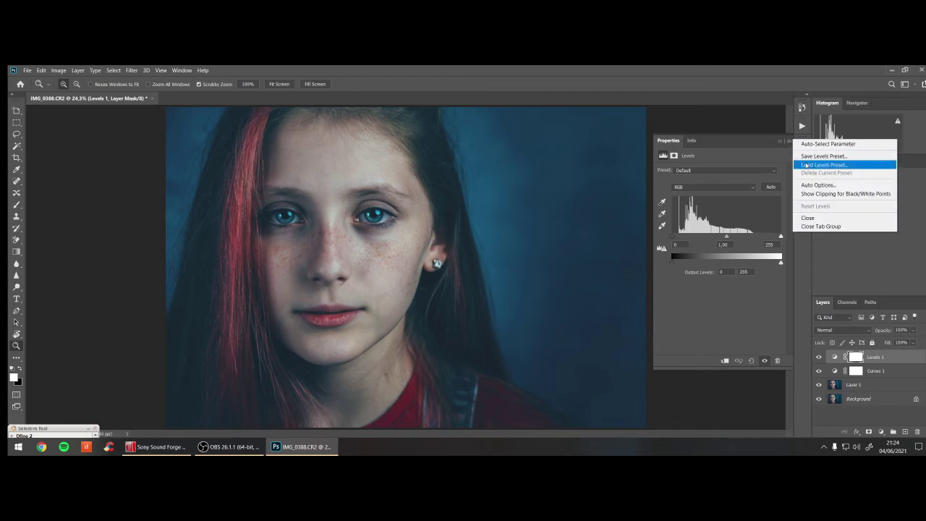
{"action": "left_click", "coordinate": [790, 143]}
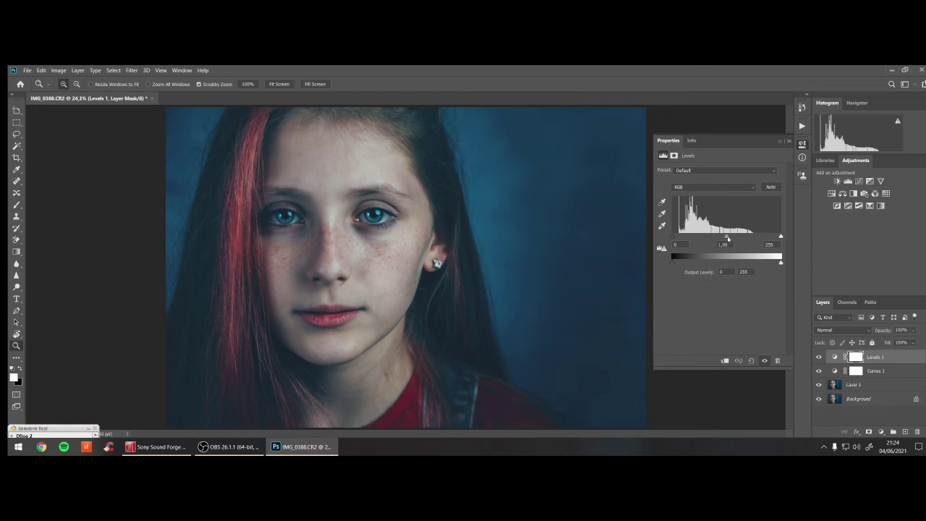
{"action": "mouse_move", "coordinate": [727, 238]}
{"action": "left_mouse_down"}
{"action": "mouse_move", "coordinate": [707, 247]}
{"action": "mouse_move", "coordinate": [729, 247]}
{"action": "left_mouse_up"}
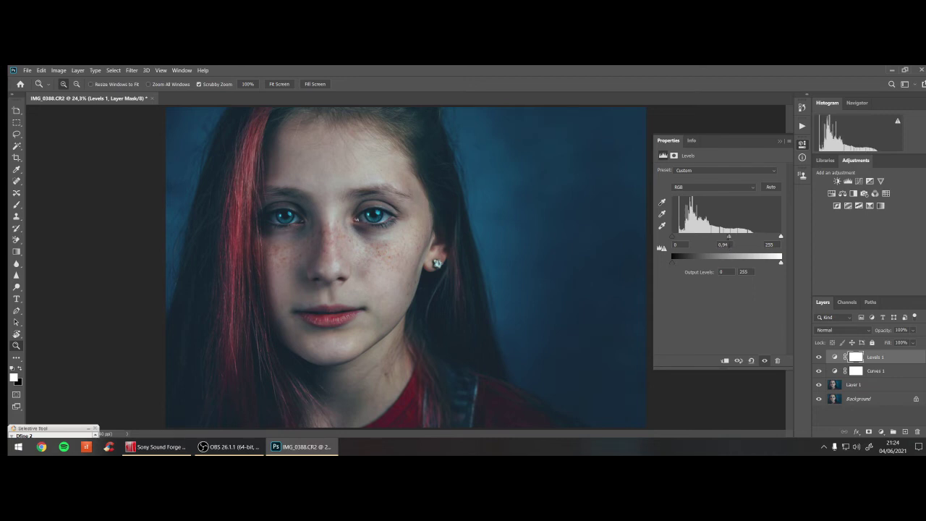
{"action": "left_click_drag", "start_coordinate": [730, 237], "coordinate": [730, 241]}
{"action": "mouse_move", "coordinate": [781, 240]}
{"action": "left_mouse_down"}
{"action": "mouse_move", "coordinate": [754, 250]}
{"action": "mouse_move", "coordinate": [783, 248]}
{"action": "mouse_move", "coordinate": [773, 243]}
{"action": "left_mouse_up"}
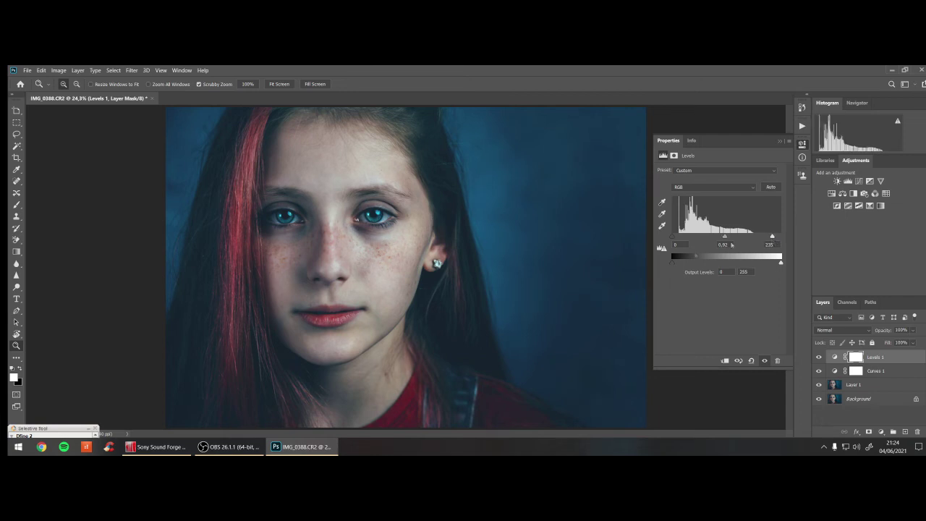
{"action": "mouse_move", "coordinate": [674, 240]}
{"action": "left_mouse_down"}
{"action": "mouse_move", "coordinate": [715, 244]}
{"action": "mouse_move", "coordinate": [657, 246]}
{"action": "left_mouse_up"}
{"action": "left_click_drag", "start_coordinate": [673, 239], "coordinate": [676, 239]}
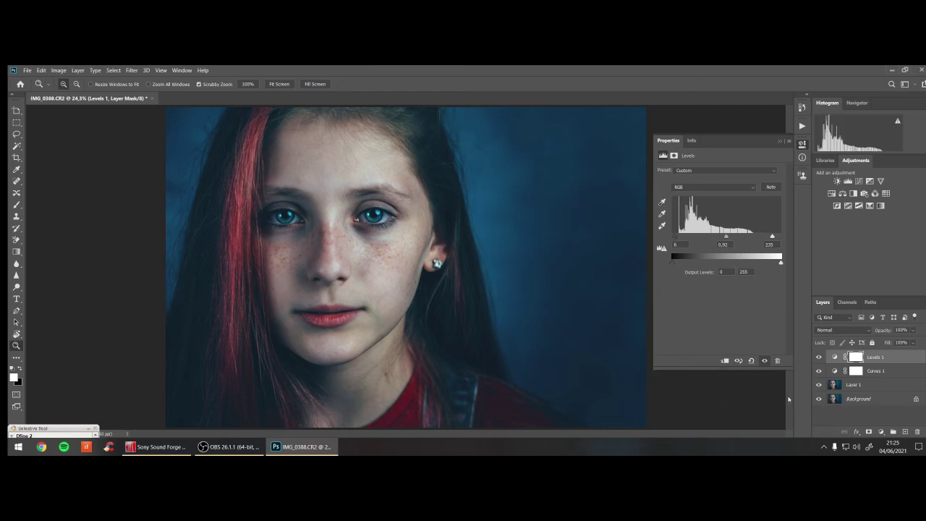
{"action": "left_click", "coordinate": [868, 372]}
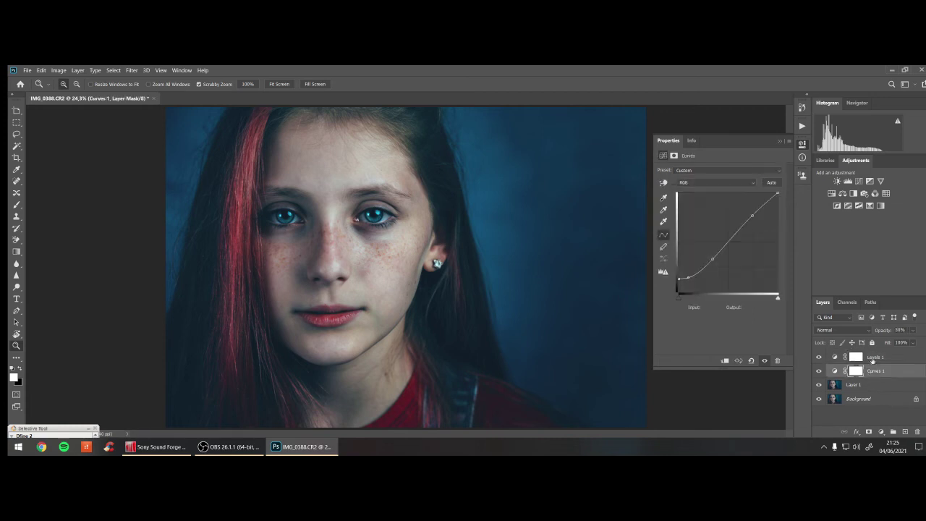
{"action": "left_click", "coordinate": [819, 357]}
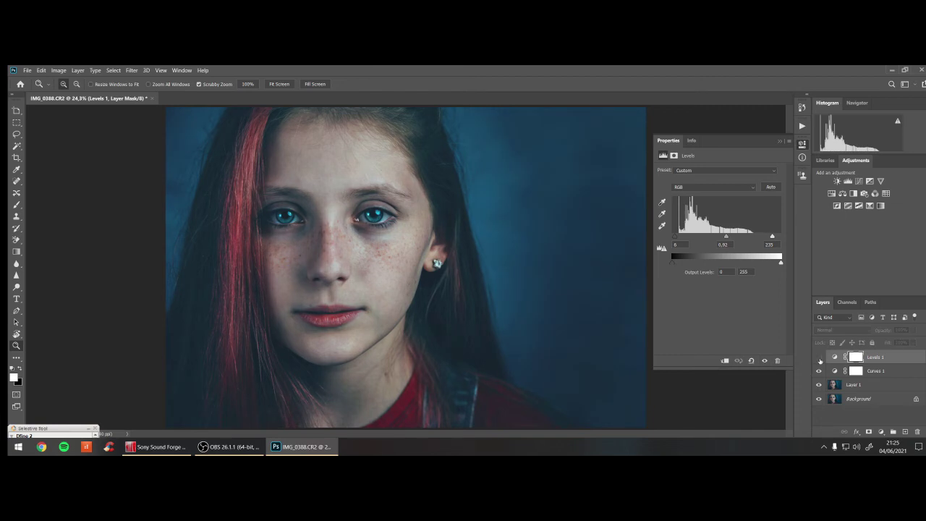
{"action": "left_click", "coordinate": [820, 358]}
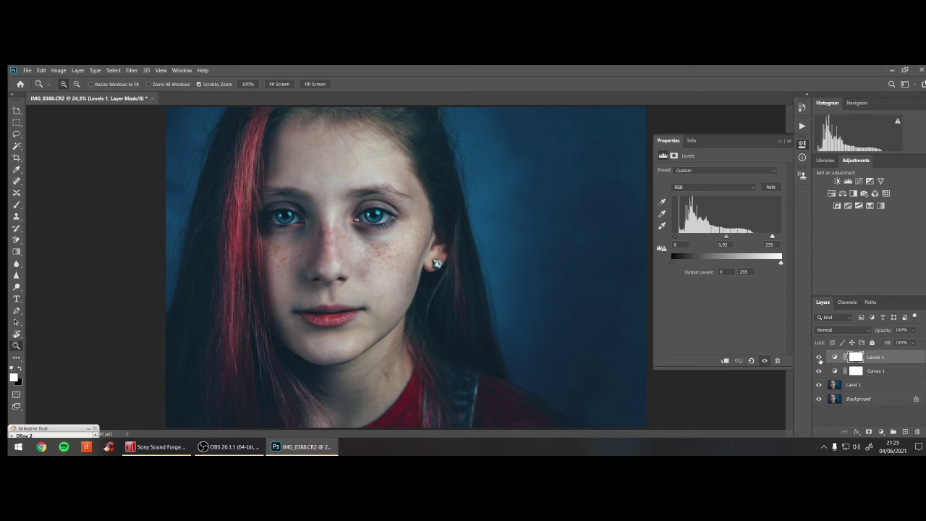
{"action": "left_click", "coordinate": [820, 358]}
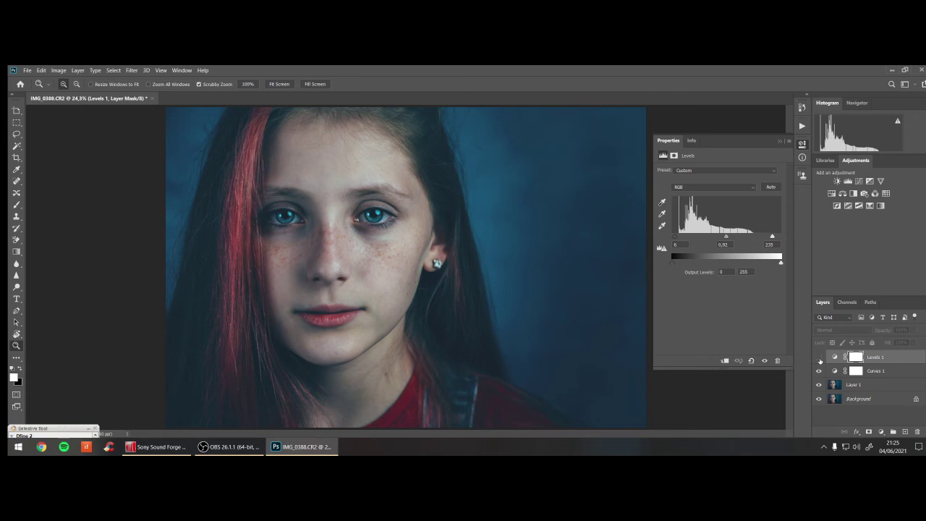
{"action": "left_click", "coordinate": [820, 358]}
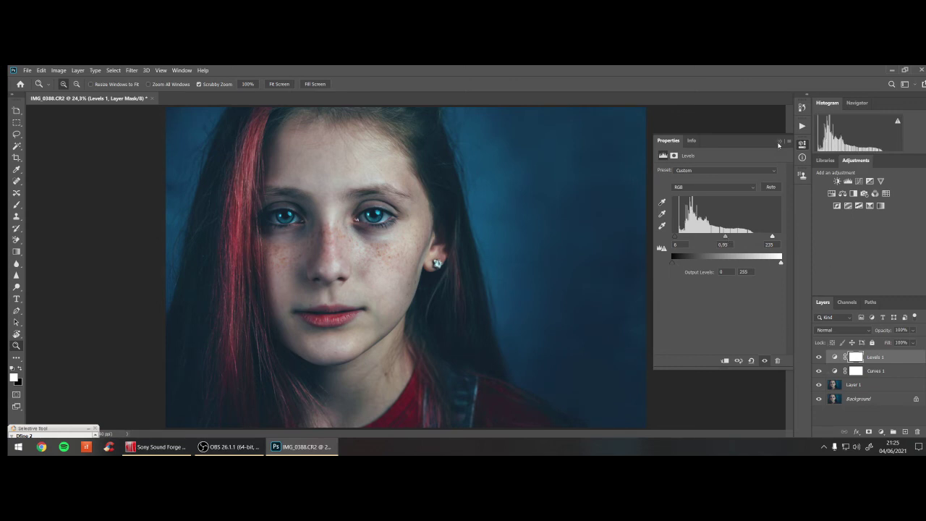
{"action": "left_click", "coordinate": [780, 142]}
- Add a Brightness/Contrast adjustment layer and try brightness and contrast values, toggling it to compare
{"action": "left_click", "coordinate": [837, 181]}
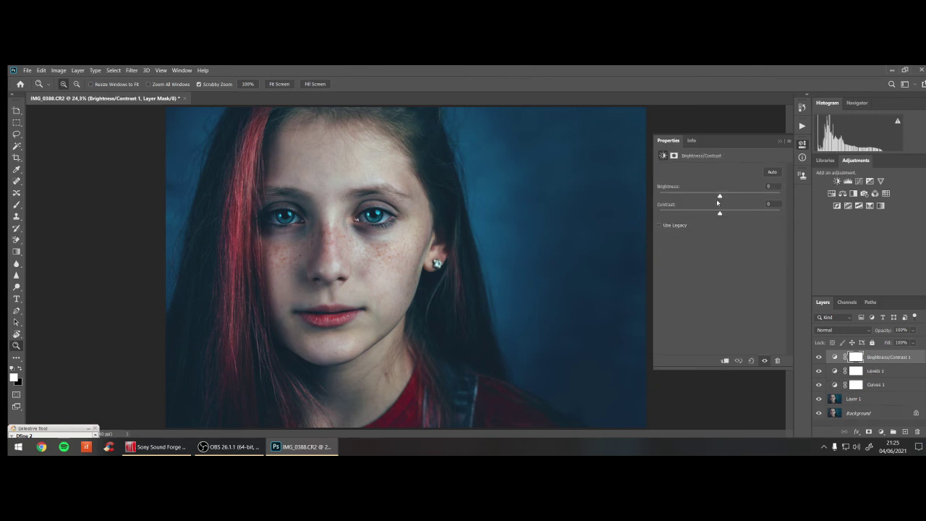
{"action": "mouse_move", "coordinate": [720, 196]}
{"action": "left_mouse_down"}
{"action": "mouse_move", "coordinate": [753, 196]}
{"action": "mouse_move", "coordinate": [705, 214]}
{"action": "mouse_move", "coordinate": [721, 215]}
{"action": "left_mouse_up"}
{"action": "mouse_move", "coordinate": [721, 215]}
{"action": "left_mouse_down"}
{"action": "mouse_move", "coordinate": [696, 215]}
{"action": "mouse_move", "coordinate": [715, 223]}
{"action": "left_mouse_up"}
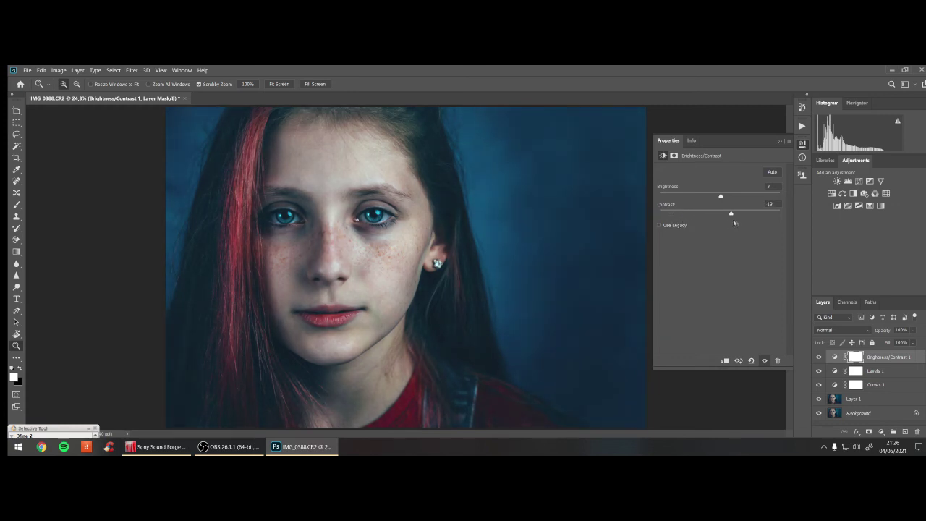
{"action": "left_click_drag", "start_coordinate": [737, 223], "coordinate": [723, 221]}
{"action": "type", "text": "0"}
{"action": "left_click", "coordinate": [820, 358]}
{"action": "left_click", "coordinate": [820, 359]}
{"action": "left_click_drag", "start_coordinate": [720, 199], "coordinate": [723, 199]}
- Apply Auto brightness/contrast, then set Contrast back to 0
{"action": "left_click", "coordinate": [772, 176]}
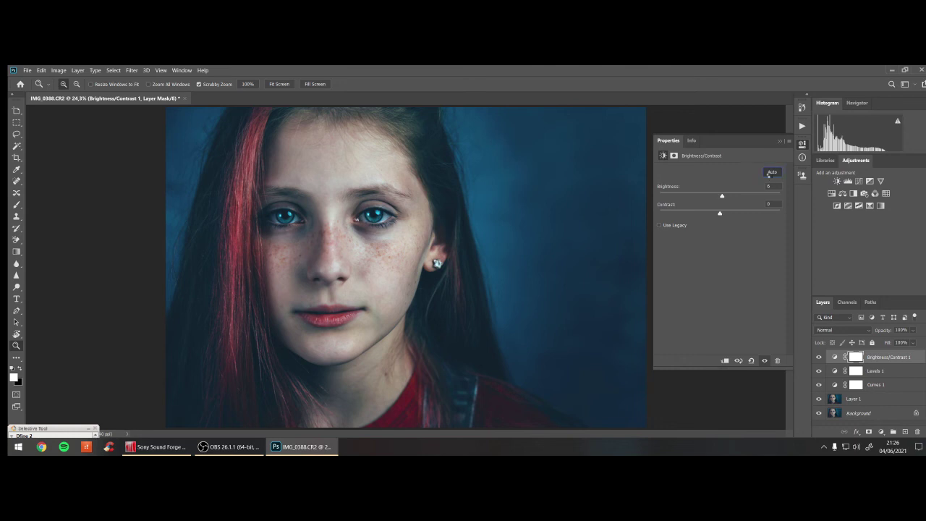
{"action": "left_click", "coordinate": [772, 175]}
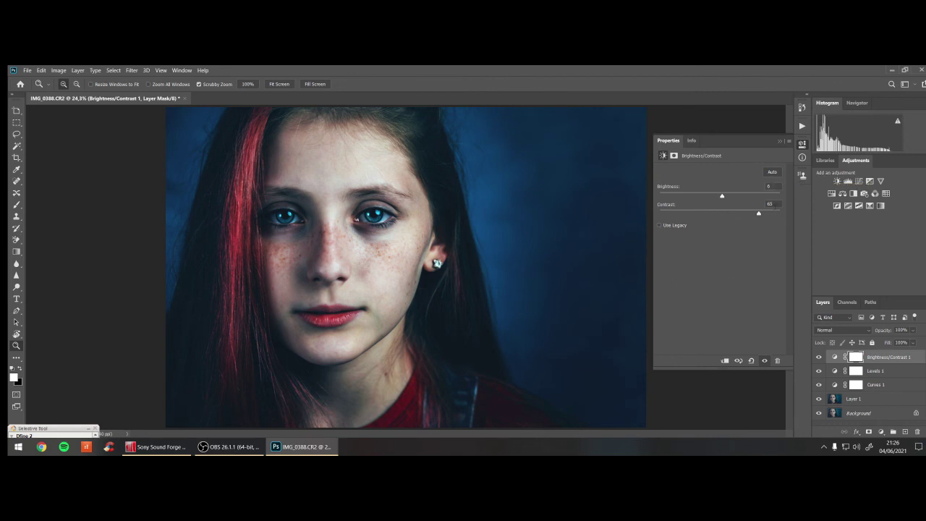
{"action": "left_click", "coordinate": [771, 204]}
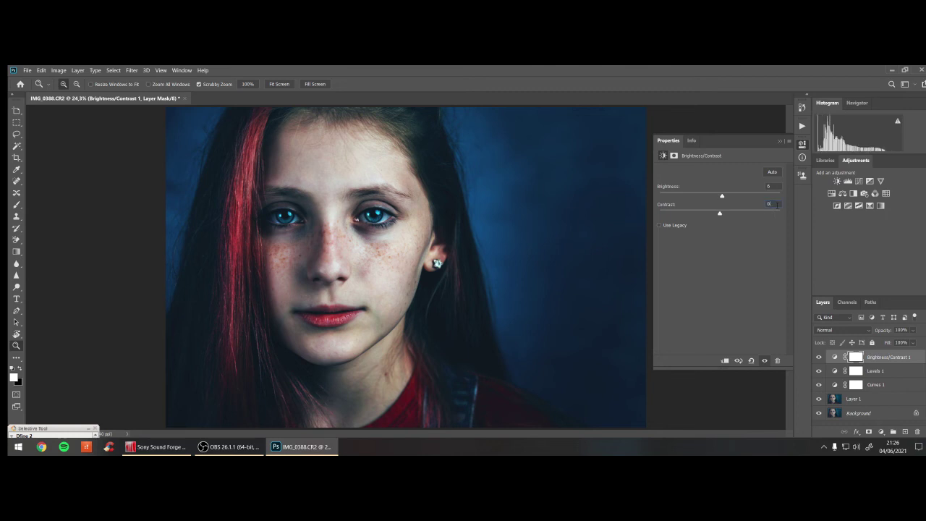
{"action": "type", "text": "0"}
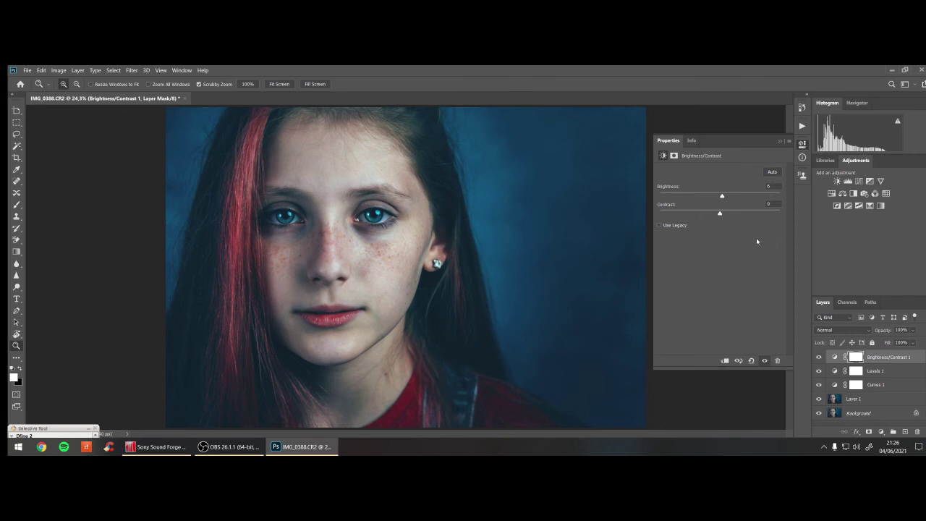
- Toggle the Brightness/Contrast layer to compare, then close its settings
{"action": "left_click", "coordinate": [819, 358]}
{"action": "left_click", "coordinate": [818, 358]}
{"action": "left_click", "coordinate": [780, 141]}
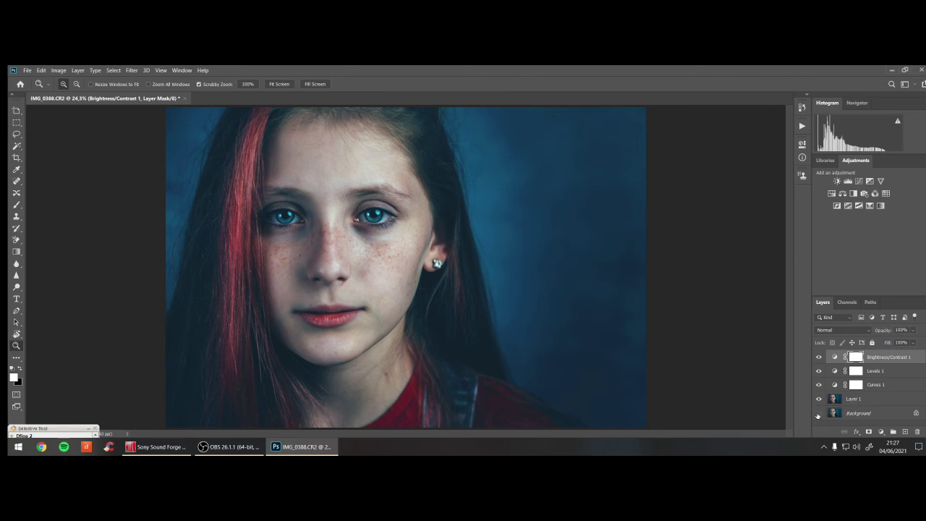
- Solo the original Background photo several times to compare it with the graded portrait
{"action": "left_click", "coordinate": [819, 413], "text": "alt"}
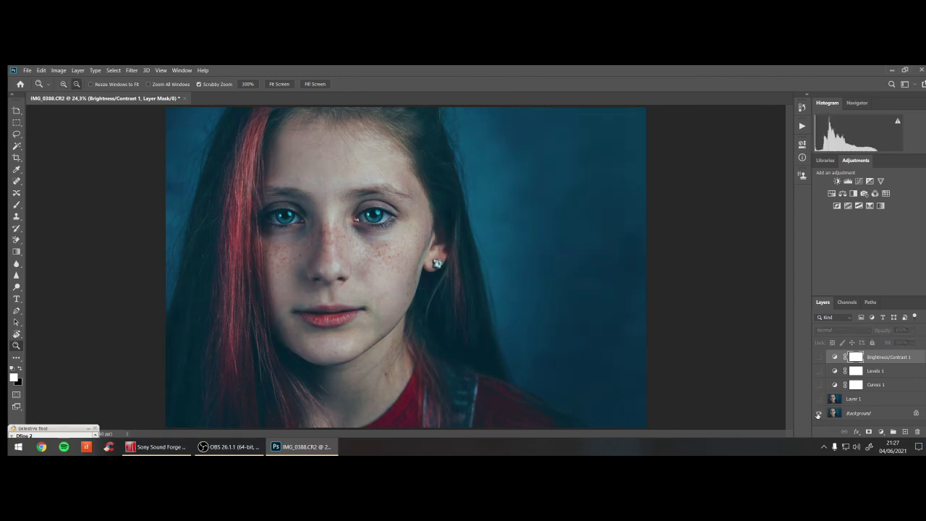
{"action": "left_click", "coordinate": [819, 414], "text": "alt"}
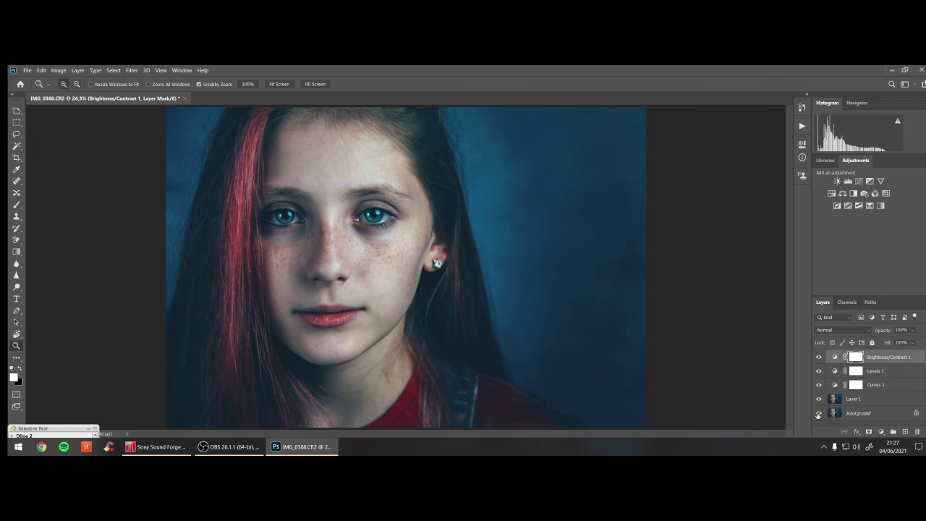
{"action": "left_click", "coordinate": [819, 414], "text": "alt"}
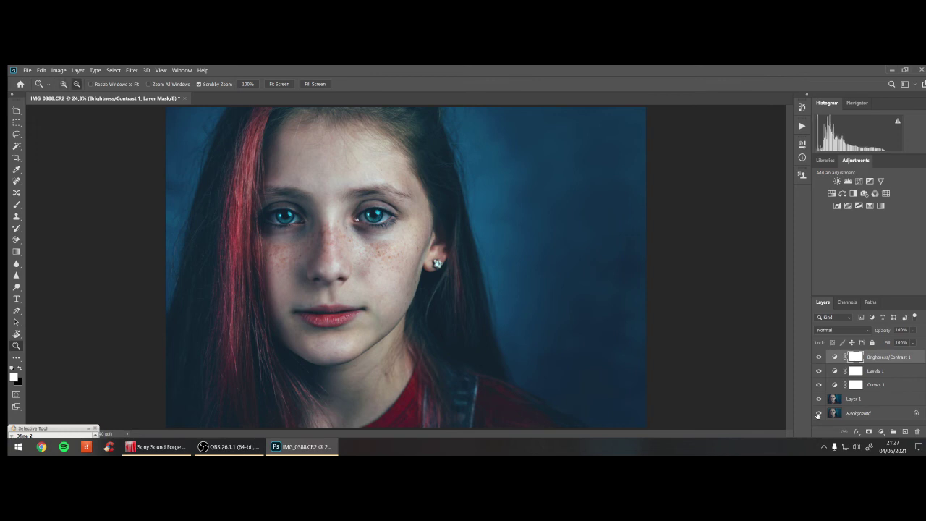
{"action": "left_click", "coordinate": [819, 414], "text": "alt"}
{"action": "left_click", "coordinate": [819, 414], "text": "alt"}
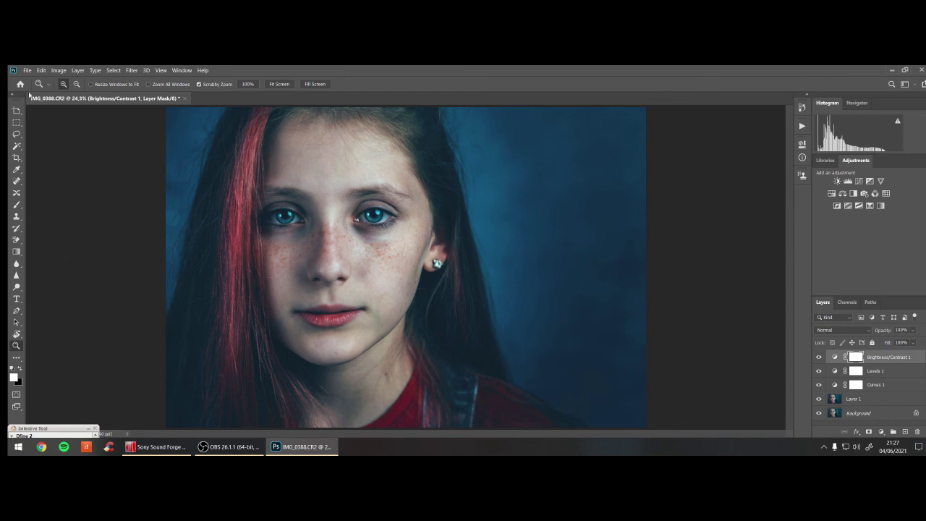
- Merge all visible layers into Background with Ctrl+Shift+E, then duplicate it as Layer 1
{"action": "left_click", "coordinate": [27, 71]}
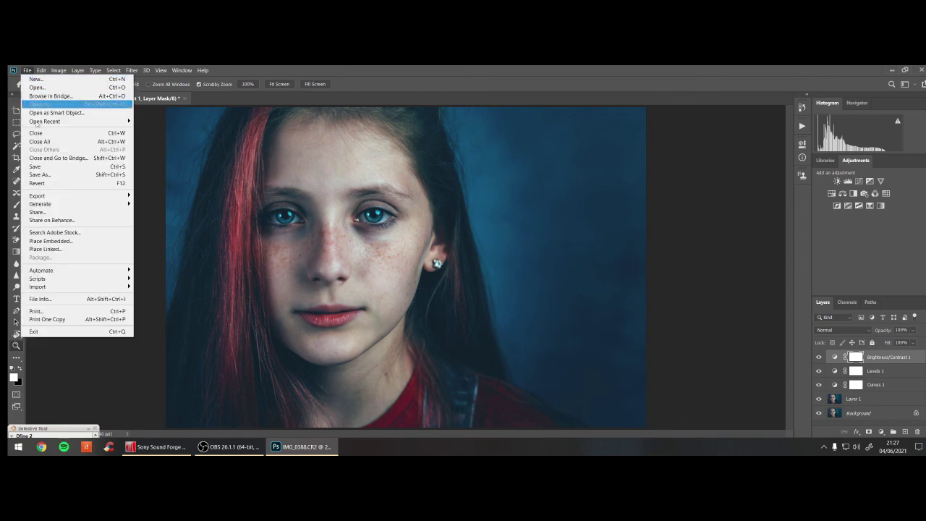
{"action": "left_click", "coordinate": [869, 413]}
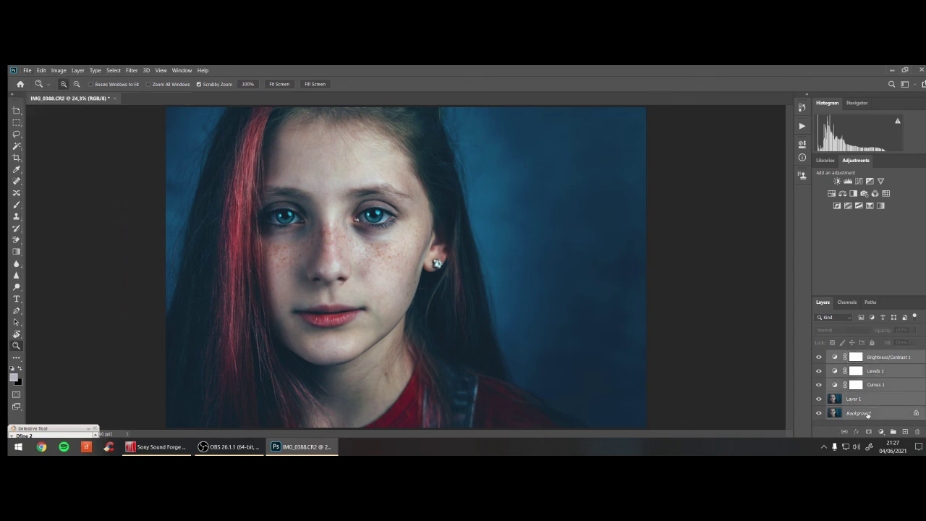
{"action": "key", "text": "ctrl+shift+e"}
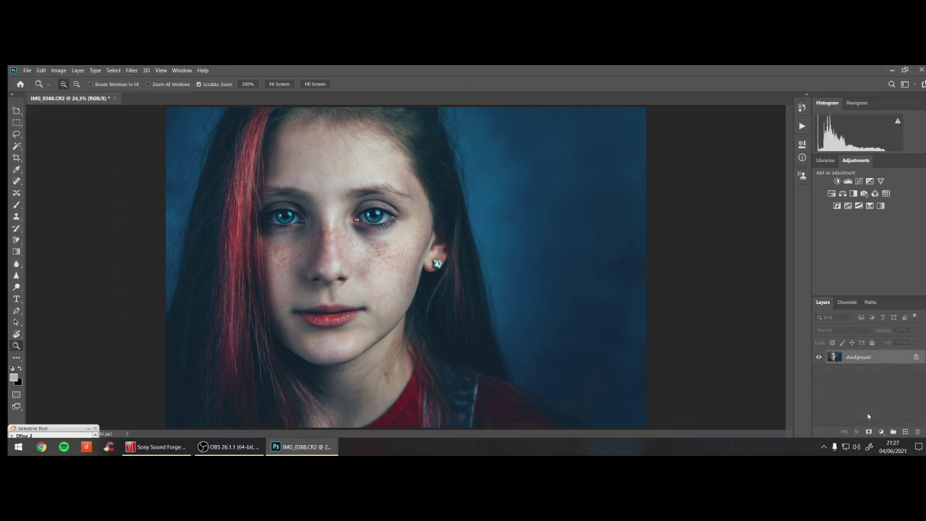
{"action": "key", "text": "ctrl+j"}
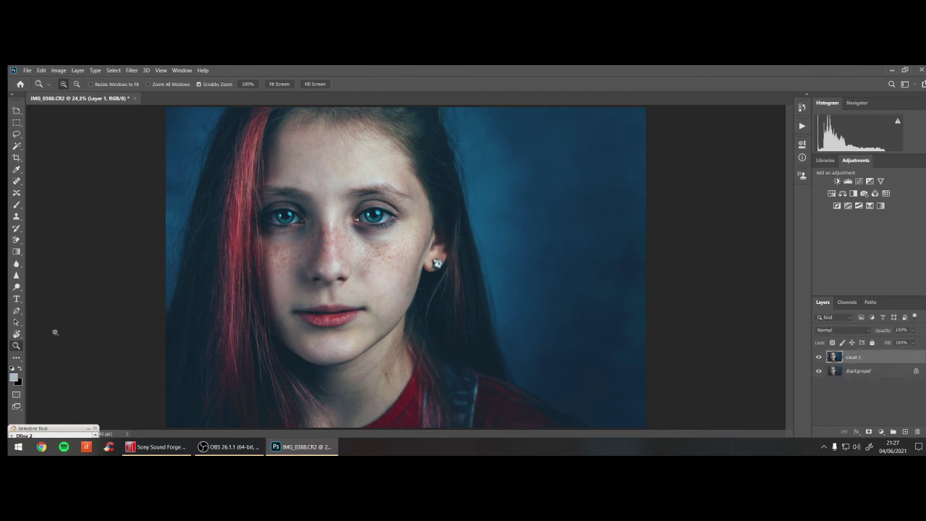
{"action": "left_click", "coordinate": [27, 70]}
{"action": "mouse_move", "coordinate": [76, 195]}
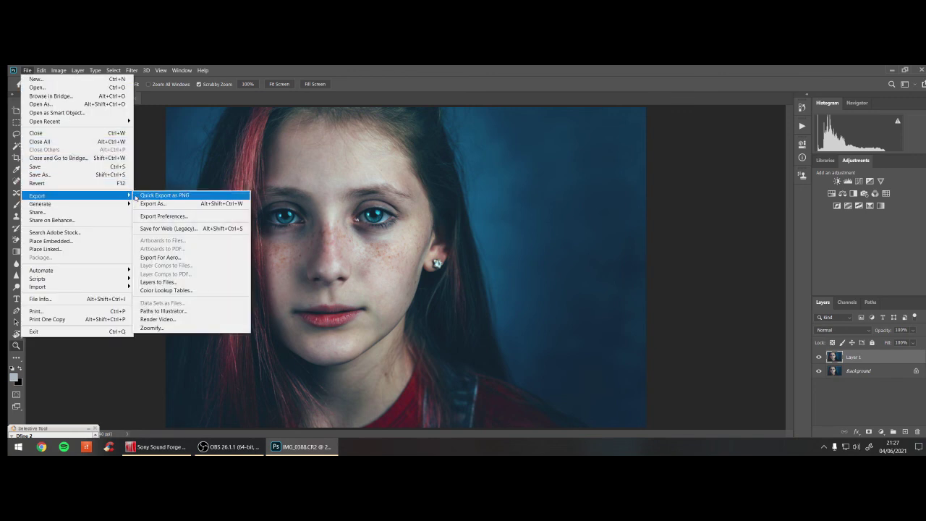
- Export As a 100%-quality 5472 × 3648 JPG, saving it in the ALTA folder
{"action": "left_click", "coordinate": [144, 202]}
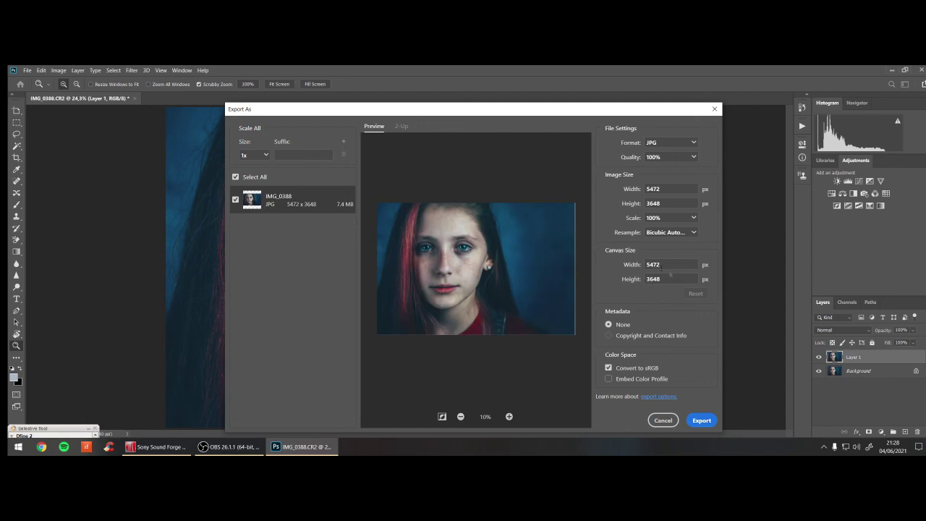
{"action": "left_click", "coordinate": [703, 421]}
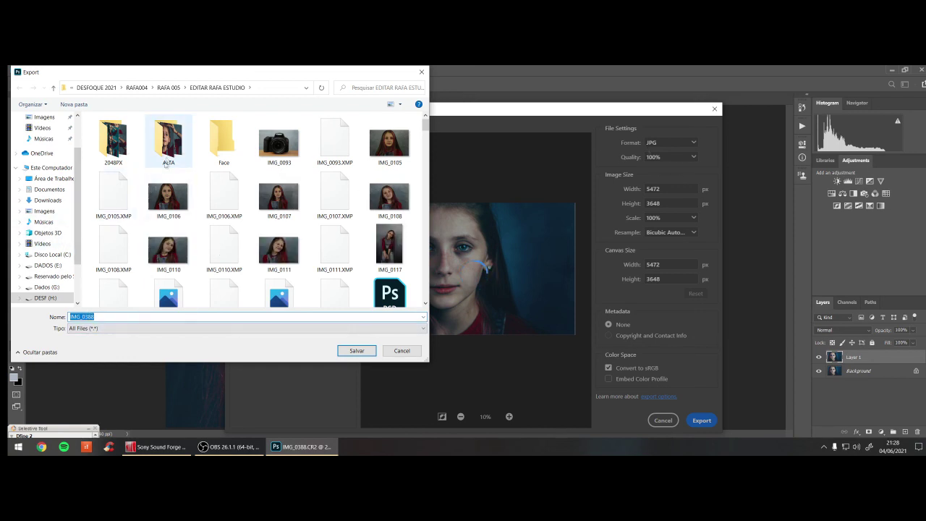
{"action": "double_click", "coordinate": [166, 149]}
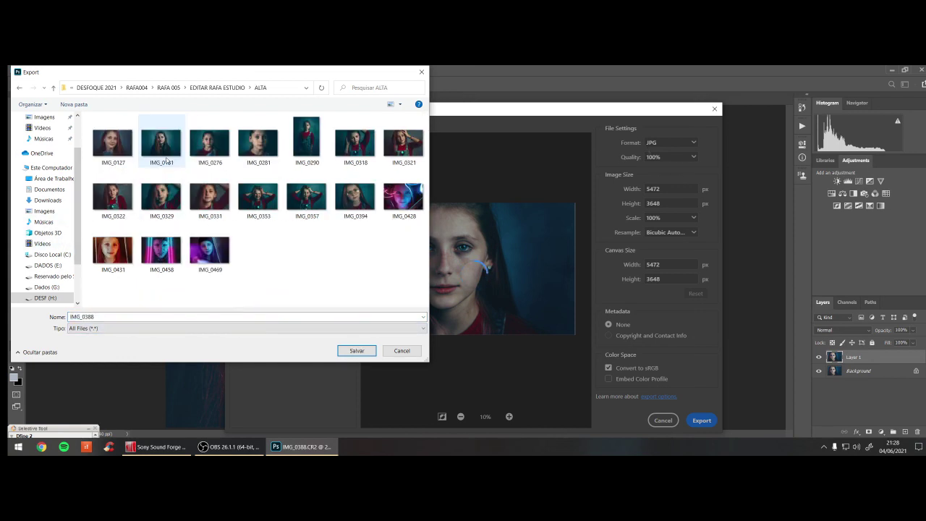
{"action": "left_click", "coordinate": [353, 352]}
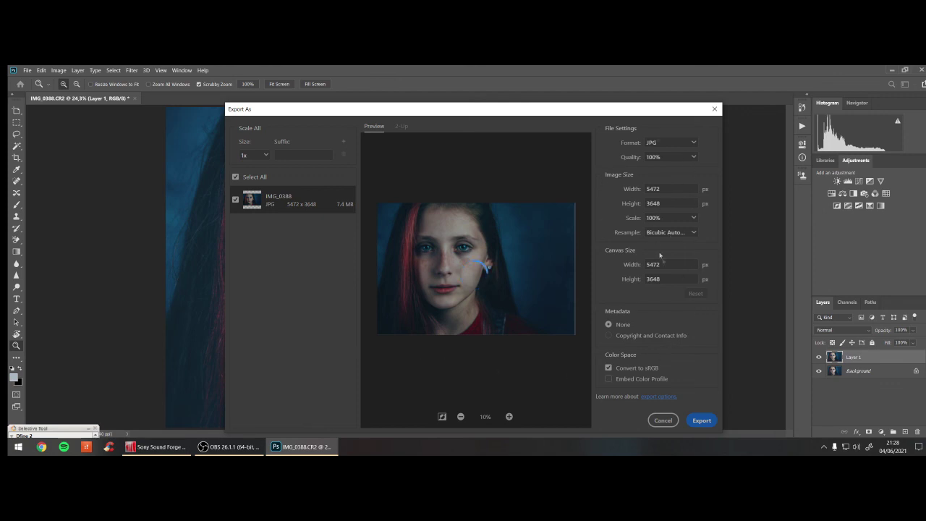
- Resize the image to 2048 px wide (2048 × 1365) with Resample left on Automatic
{"action": "left_click", "coordinate": [58, 70]}
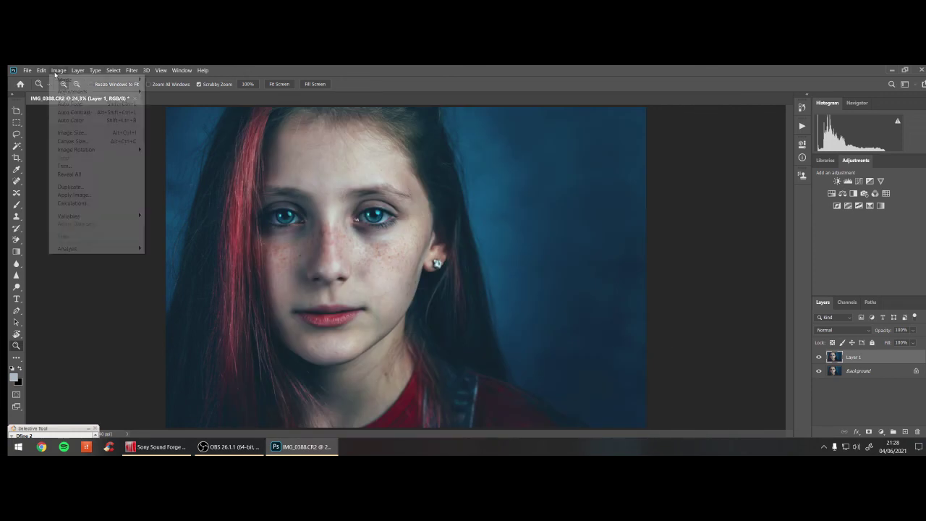
{"action": "left_click", "coordinate": [72, 132]}
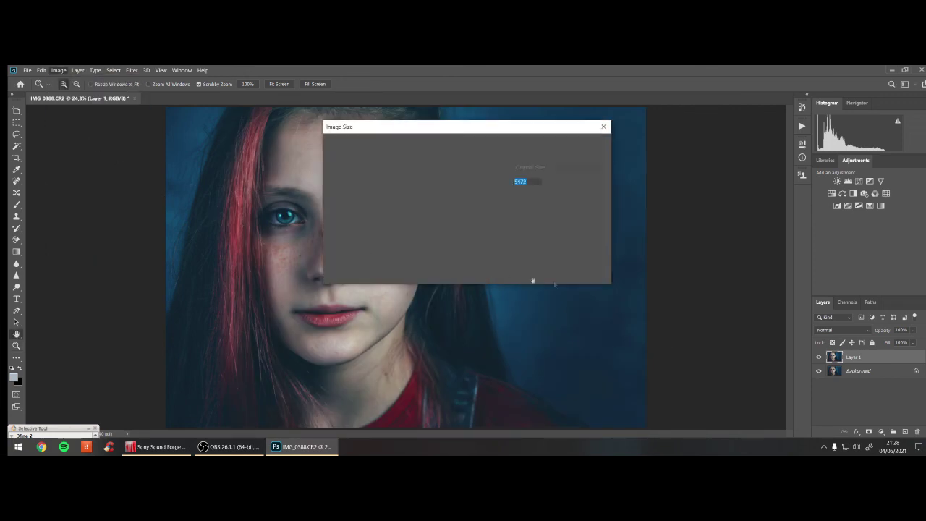
{"action": "type", "text": "2048"}
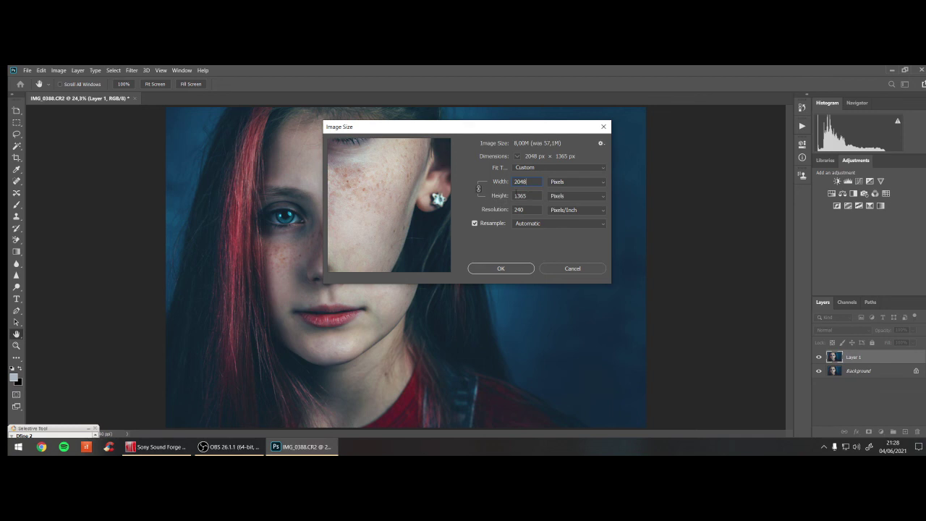
{"action": "left_click", "coordinate": [537, 224]}
{"action": "left_click", "coordinate": [536, 224]}
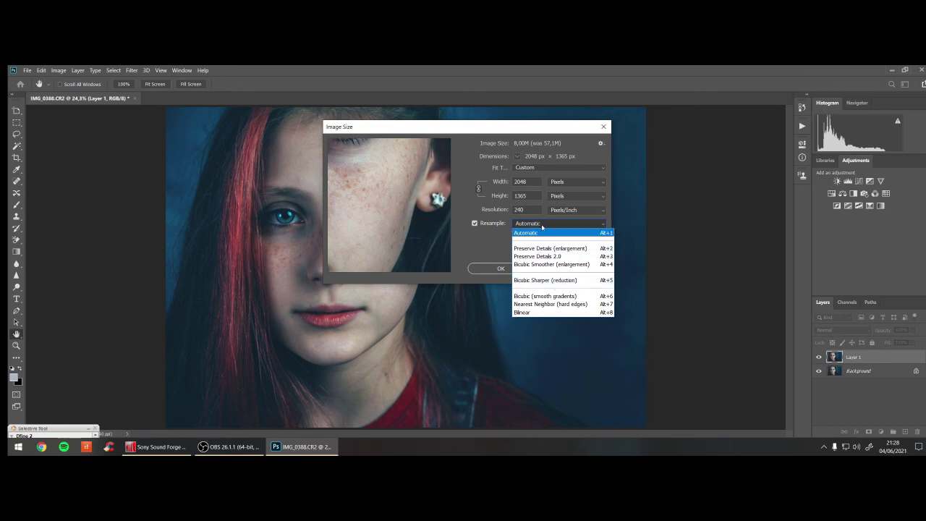
{"action": "left_click", "coordinate": [542, 226]}
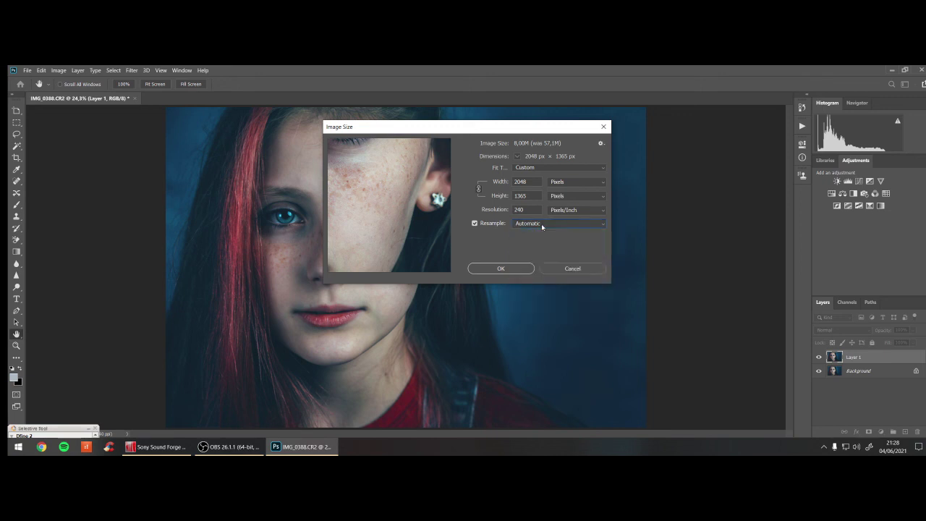
{"action": "left_click", "coordinate": [541, 224]}
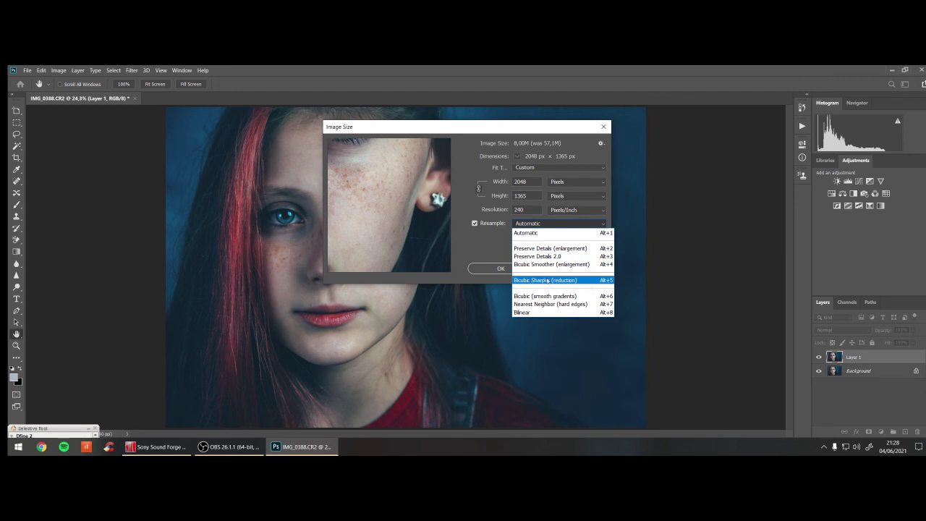
{"action": "left_click", "coordinate": [527, 233]}
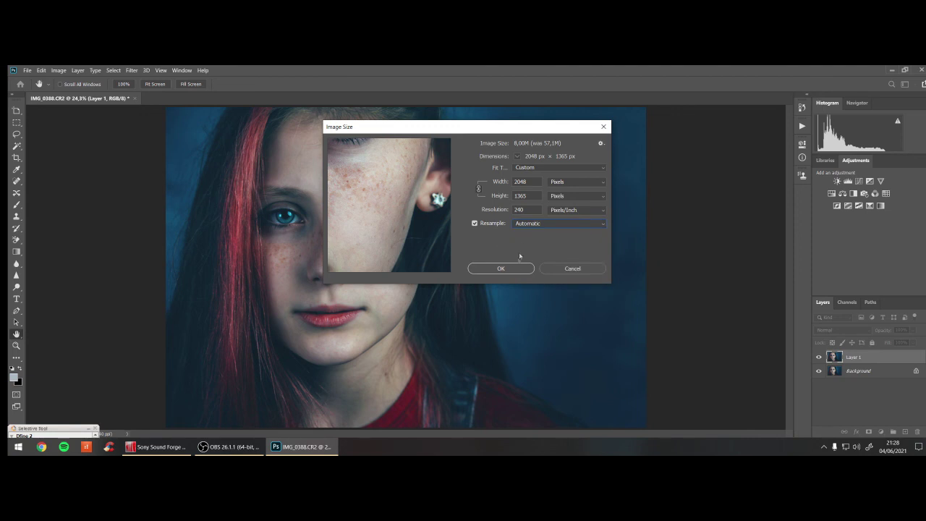
{"action": "left_click", "coordinate": [516, 268]}
{"action": "key", "text": "z"}
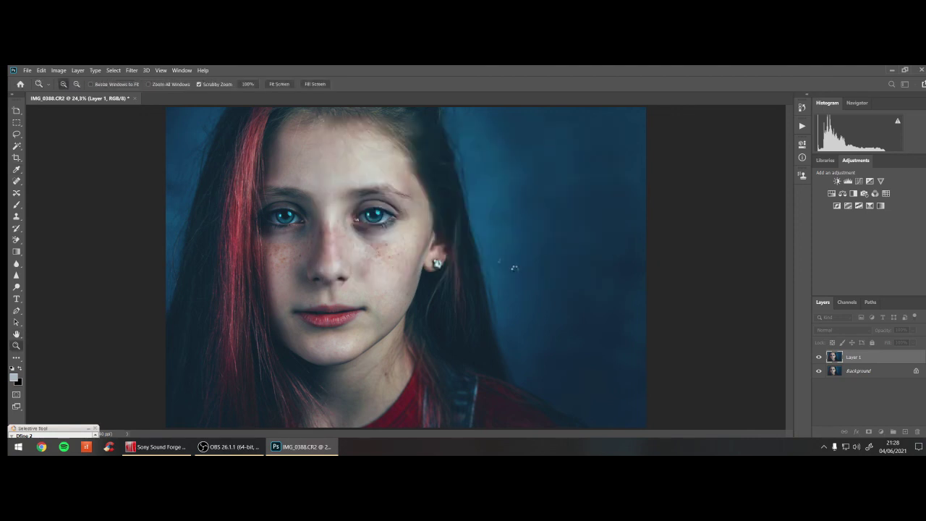
- Fit the image on screen and export the 2048 × 1365 JPG into the 2048PX folder
{"action": "left_click", "coordinate": [280, 83]}
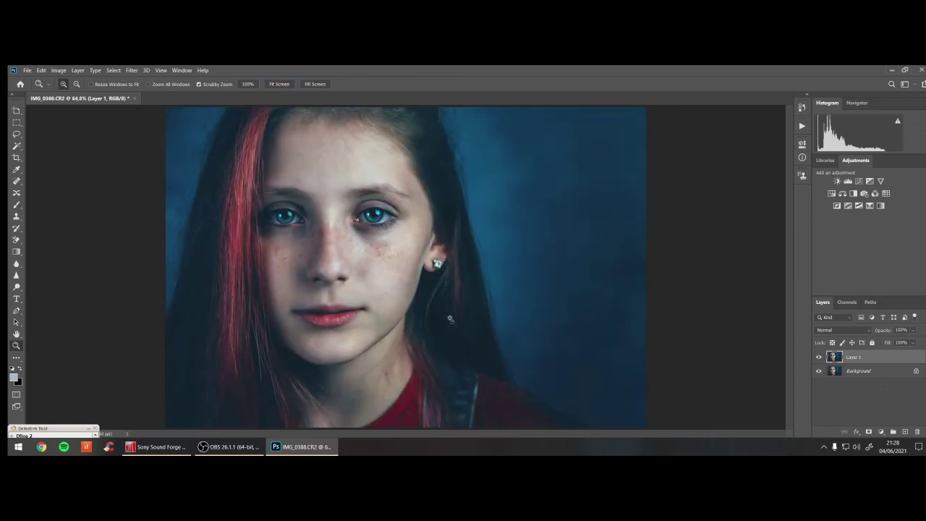
{"action": "left_click", "coordinate": [27, 71]}
{"action": "mouse_move", "coordinate": [37, 195]}
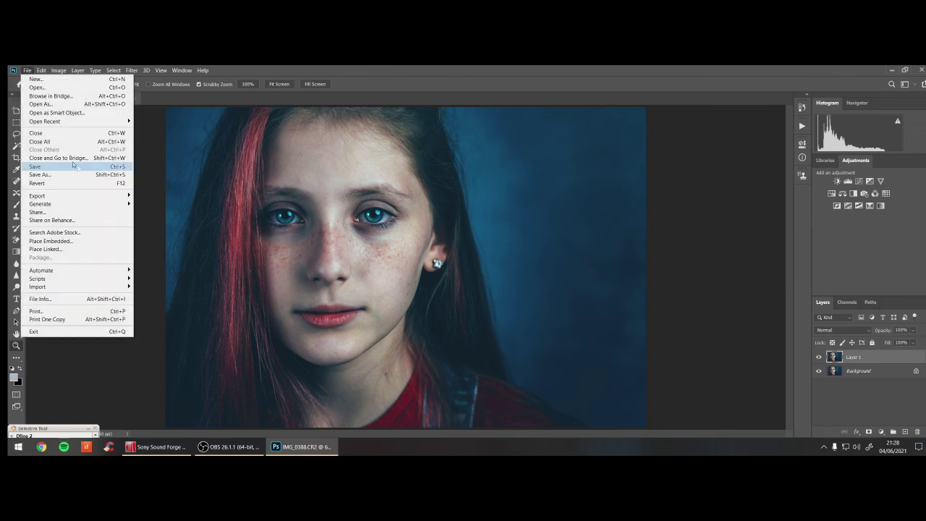
{"action": "key", "text": "Escape"}
{"action": "key", "text": "Escape"}
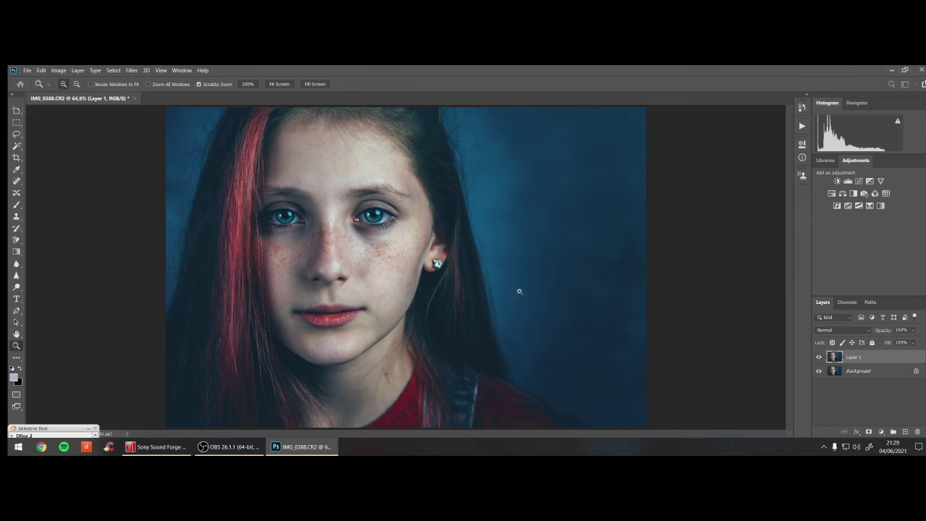
{"action": "key", "text": "ctrl+alt+shift+w"}
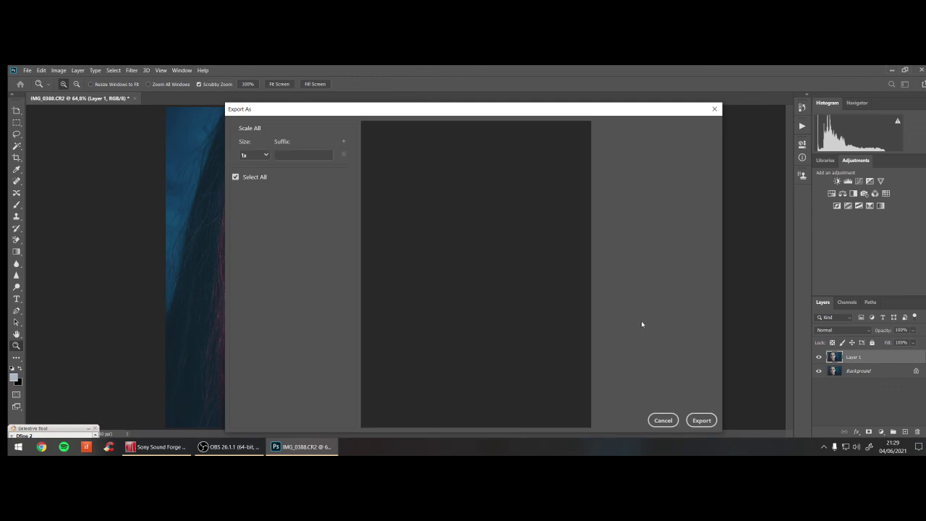
{"action": "left_click", "coordinate": [702, 421]}
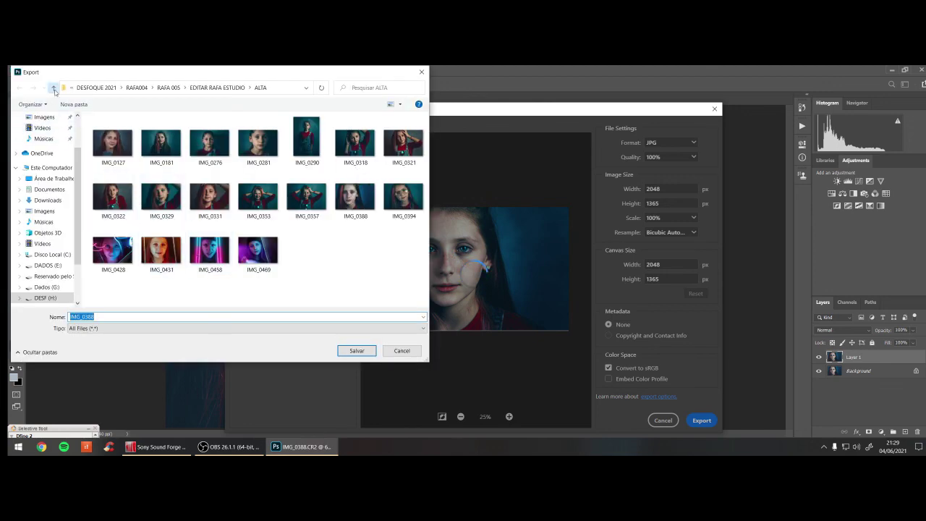
{"action": "left_click", "coordinate": [53, 87]}
{"action": "double_click", "coordinate": [115, 145]}
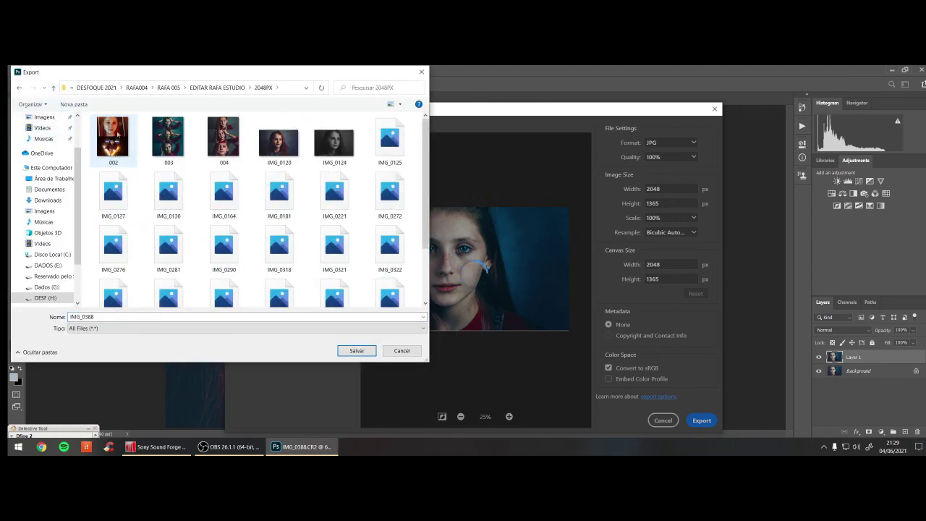
{"action": "left_click_drag", "start_coordinate": [120, 75], "coordinate": [166, 93]}
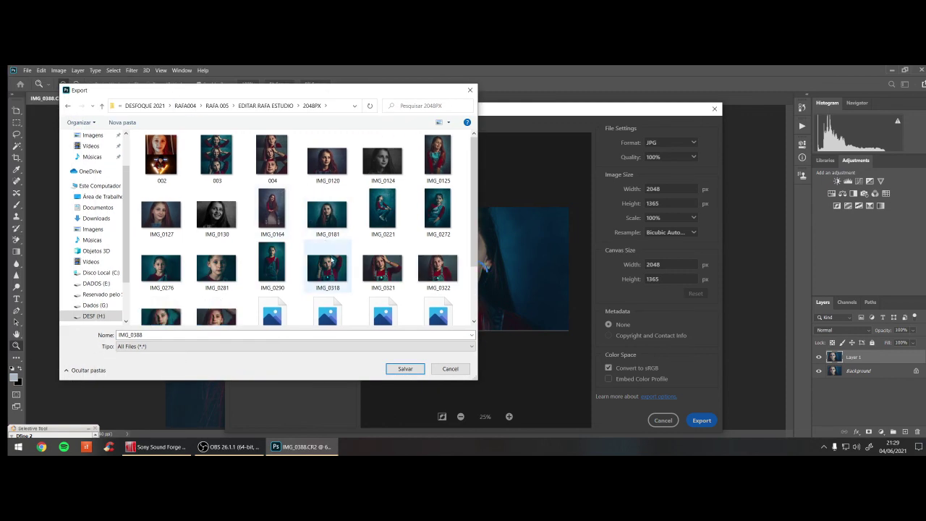
{"action": "left_click", "coordinate": [399, 368]}
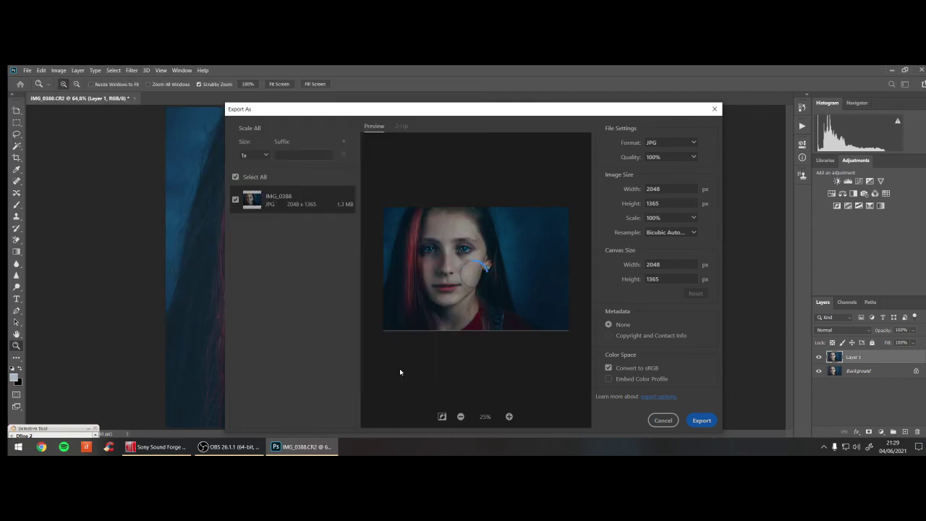